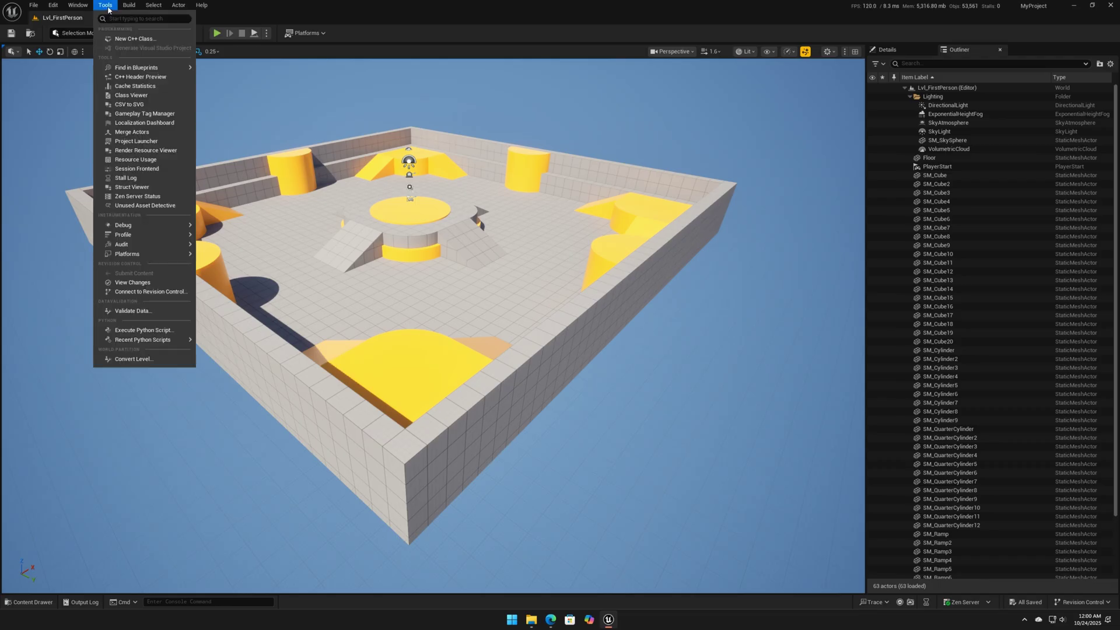
- Open the Unused Asset Detective, dock it beside Details and Outliner, and widen that side of the editor
{"action": "mouse_move", "coordinate": [83, 6]}
{"action": "left_click", "coordinate": [129, 206]}
{"action": "left_click_drag", "start_coordinate": [480, 185], "coordinate": [388, 186]}
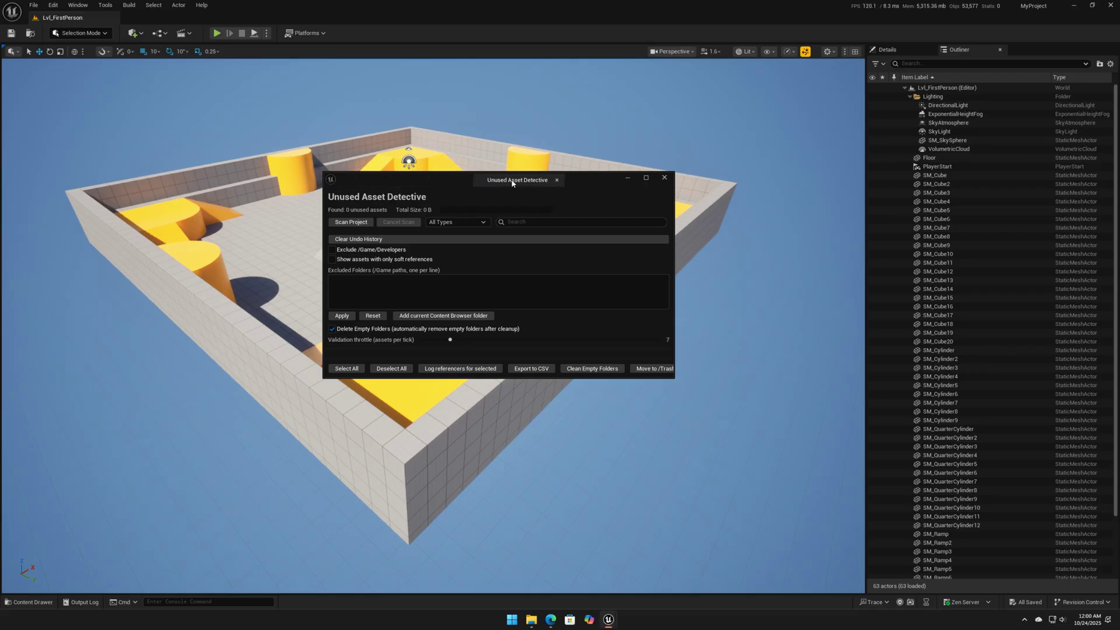
{"action": "left_click_drag", "start_coordinate": [511, 183], "coordinate": [1030, 54]}
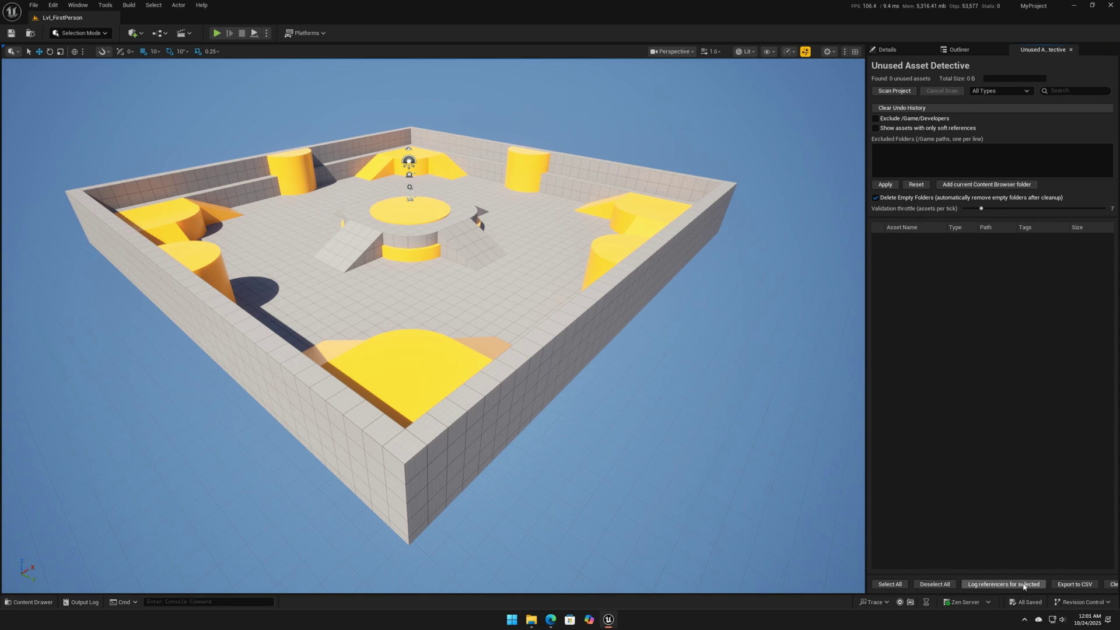
{"action": "left_click_drag", "start_coordinate": [866, 501], "coordinate": [701, 501]}
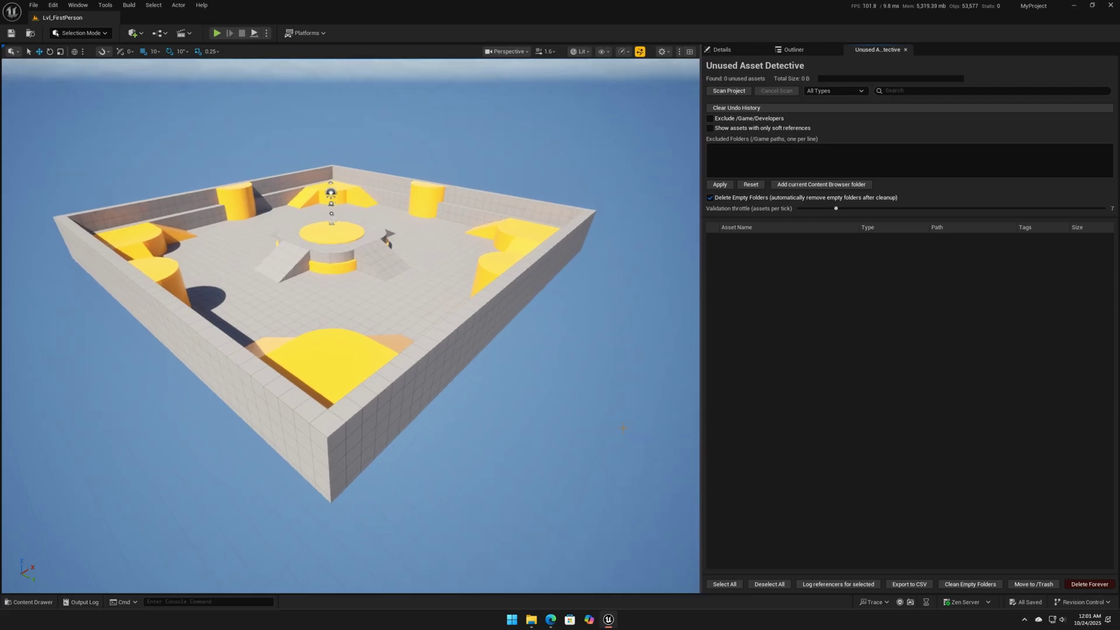
{"action": "mouse_move", "coordinate": [601, 307]}
{"action": "right_mouse_down"}
{"action": "mouse_move", "coordinate": [575, 280]}
{"action": "mouse_move", "coordinate": [601, 307]}
{"action": "right_mouse_up"}
{"action": "key", "text": "w"}
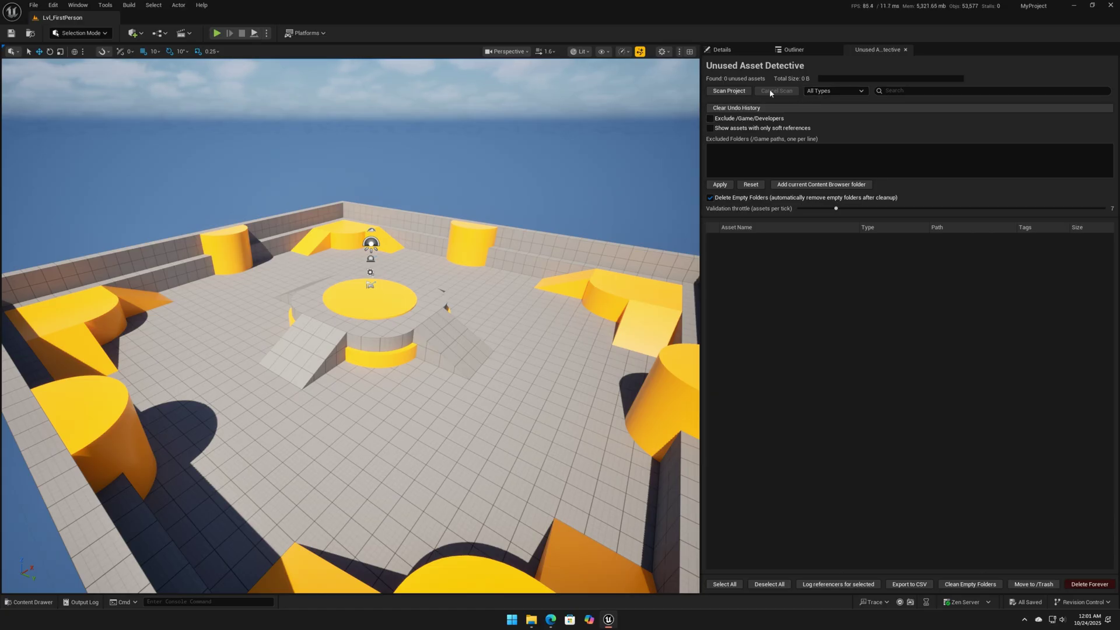
- Scan the project for unused assets with the type filter kept at All Types
{"action": "left_click", "coordinate": [819, 92]}
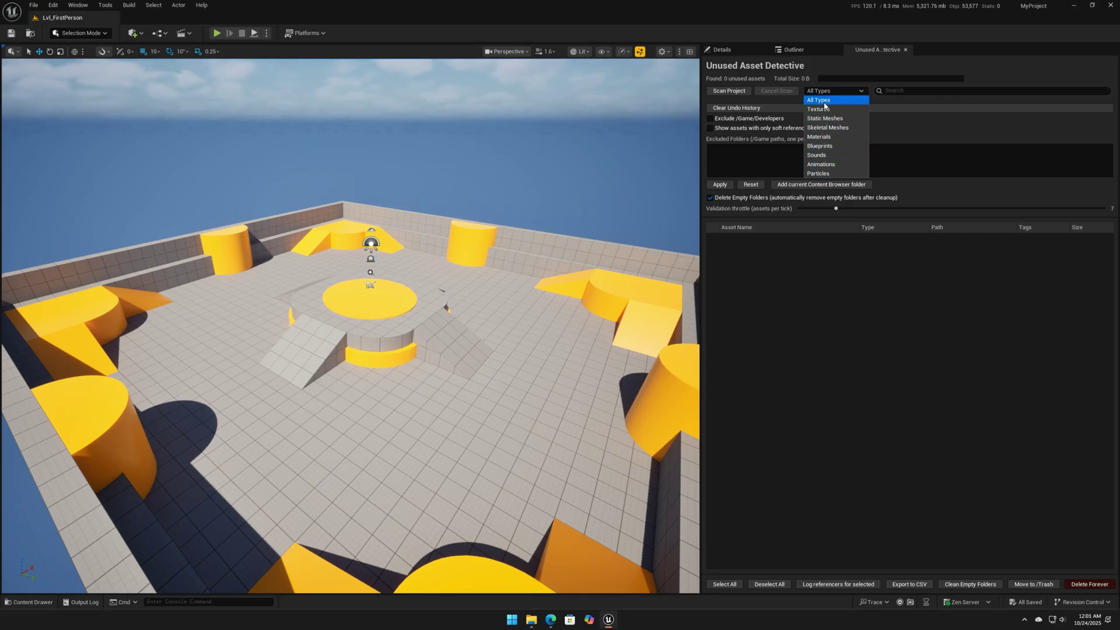
{"action": "left_click", "coordinate": [726, 94]}
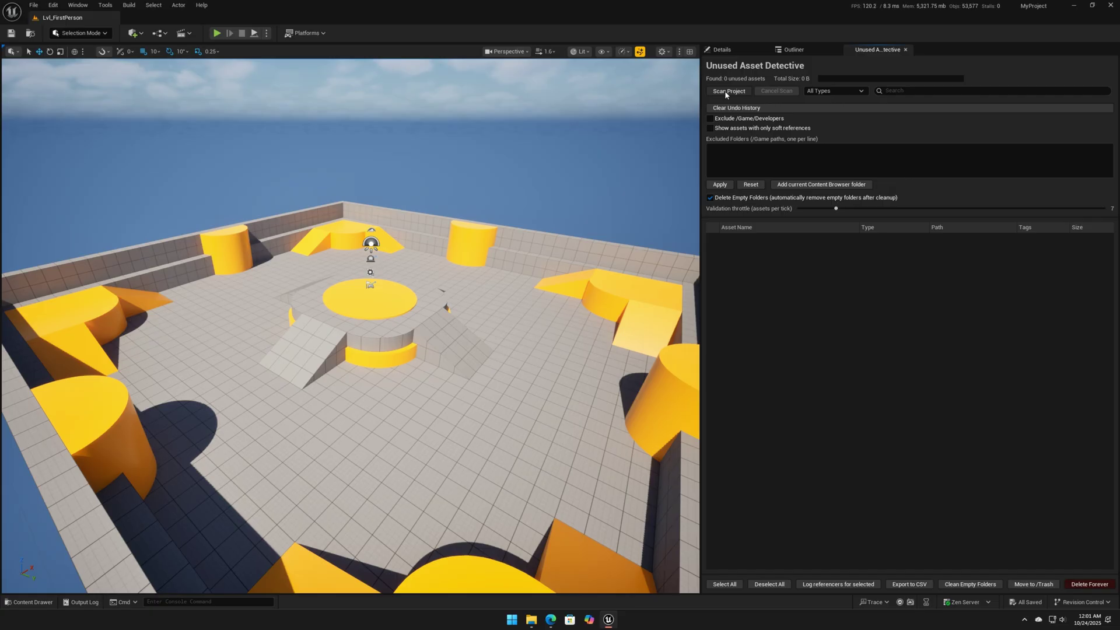
{"action": "left_click", "coordinate": [726, 93]}
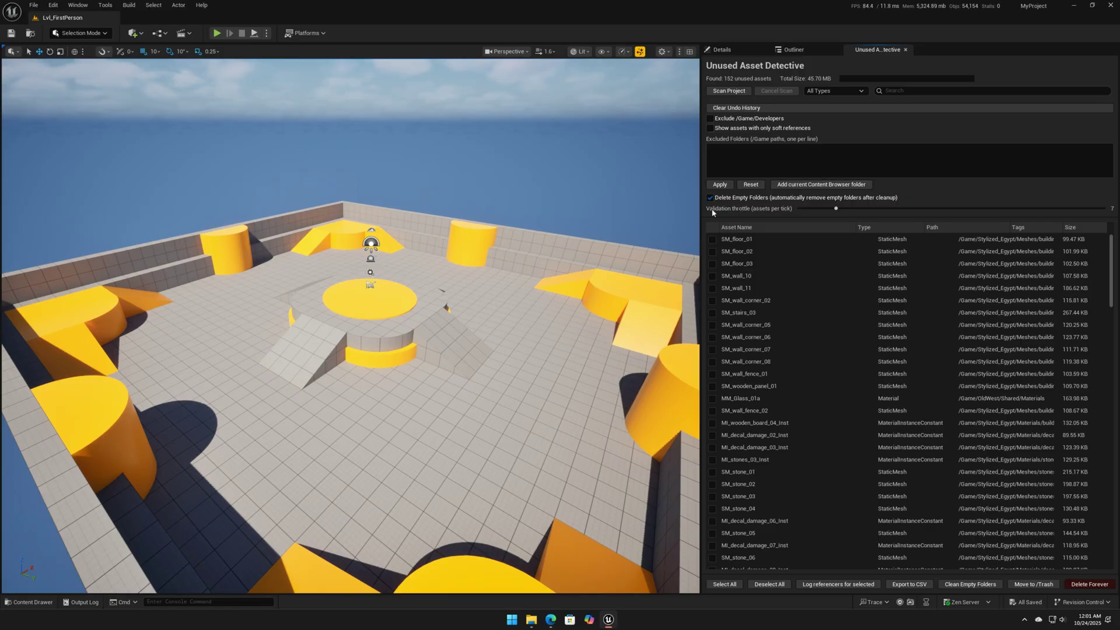
- Try the validation throttle at 1 asset per tick, and raise it to 50
{"action": "mouse_move", "coordinate": [713, 212]}
{"action": "left_click_drag", "start_coordinate": [835, 212], "coordinate": [798, 212]}
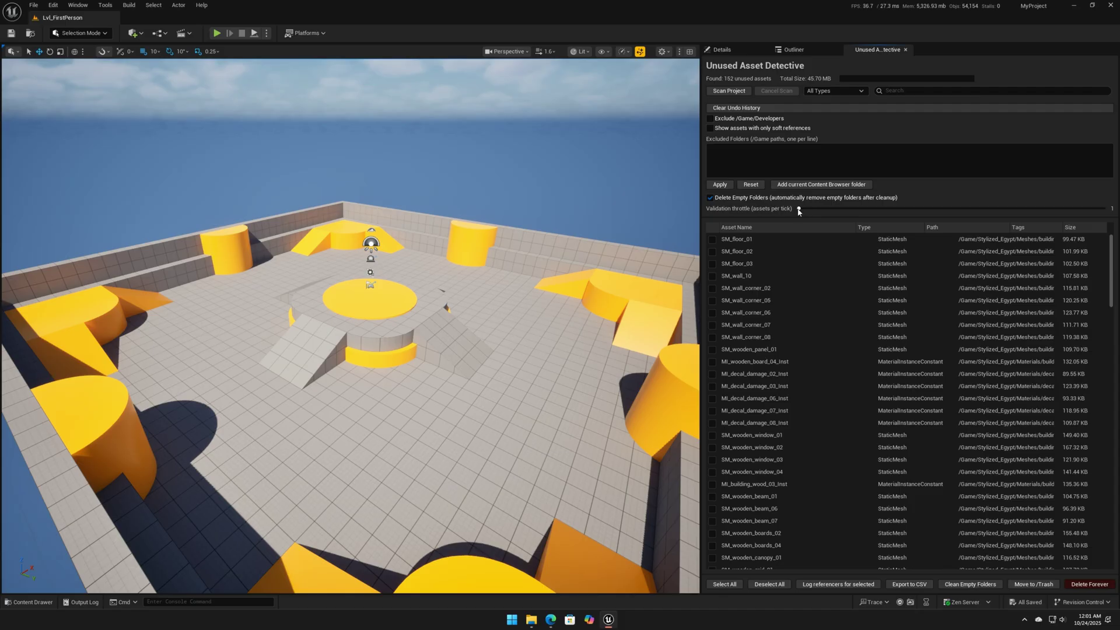
{"action": "left_click_drag", "start_coordinate": [803, 208], "coordinate": [1085, 212]}
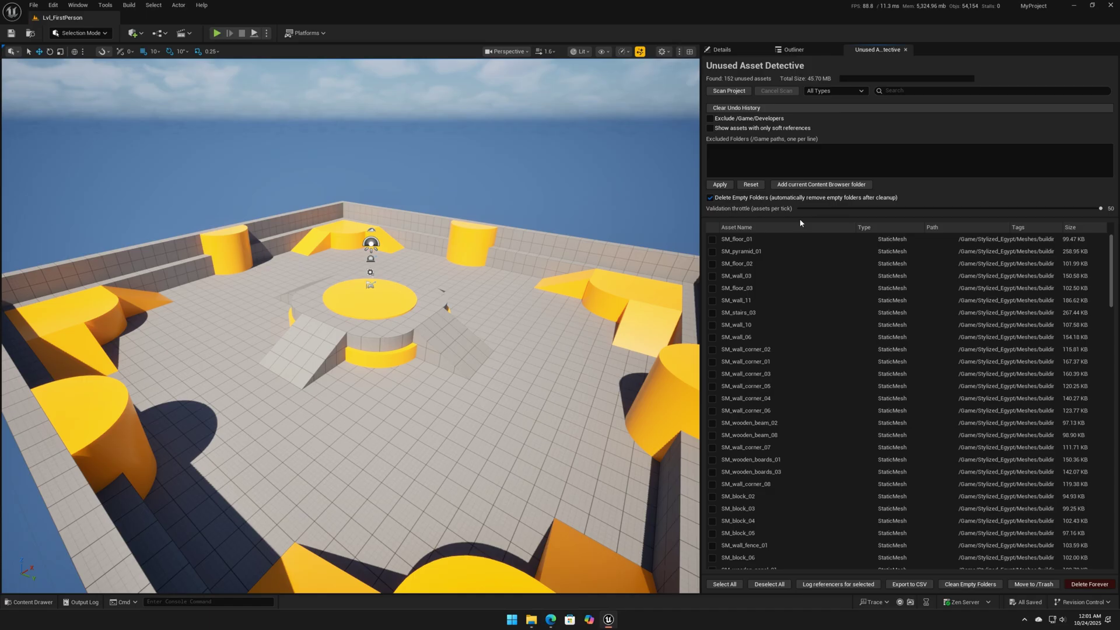
- Filter the unused assets by each type in turn, from Particles up to Textures, and return the filter to All Types
{"action": "left_click", "coordinate": [828, 92]}
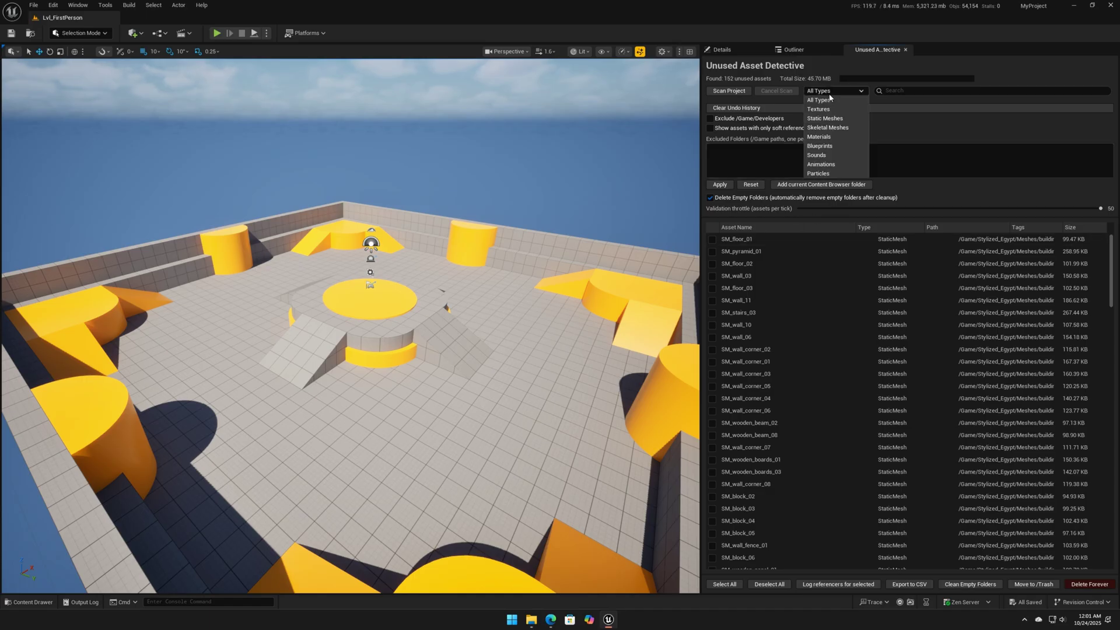
{"action": "left_click", "coordinate": [820, 171]}
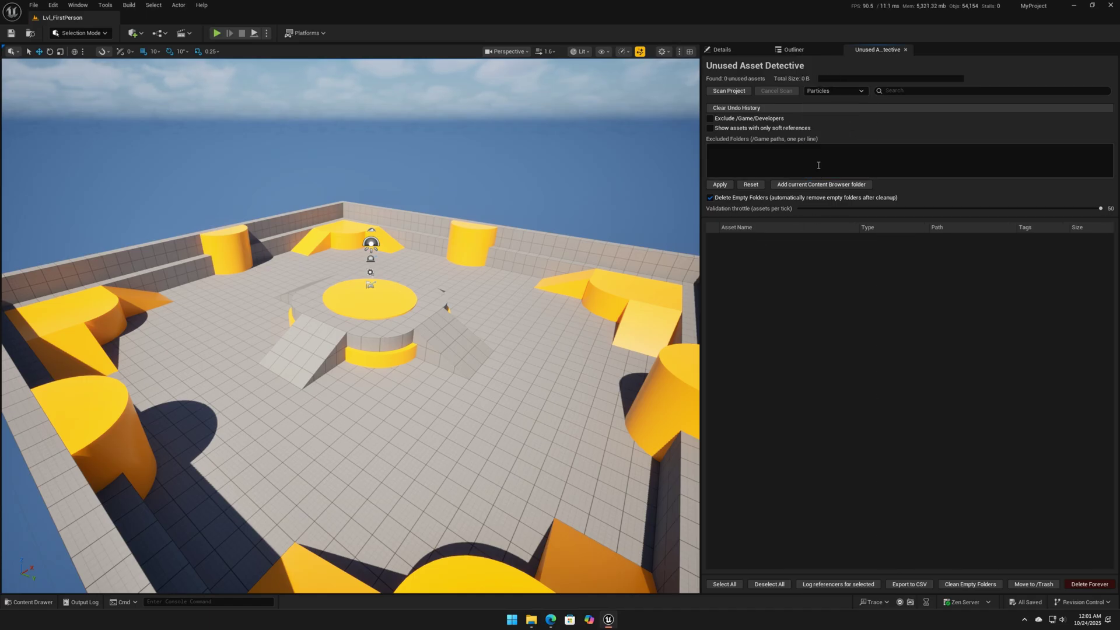
{"action": "left_click", "coordinate": [825, 93]}
{"action": "left_click", "coordinate": [821, 164]}
{"action": "left_click", "coordinate": [825, 92]}
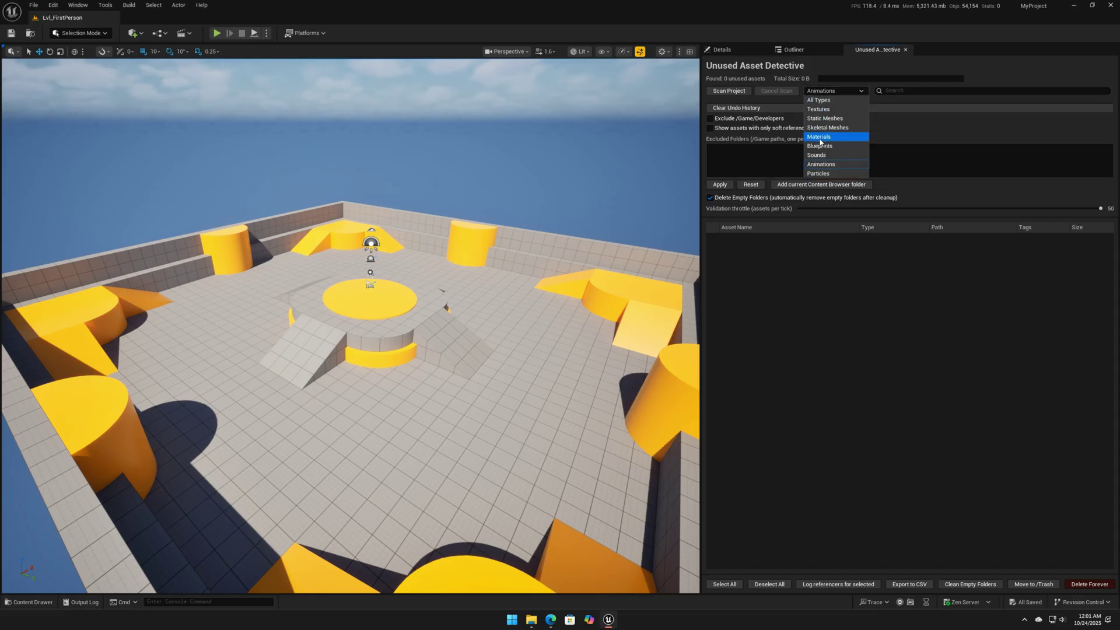
{"action": "left_click", "coordinate": [819, 155]}
{"action": "left_click", "coordinate": [821, 93]}
{"action": "left_click", "coordinate": [823, 142]}
{"action": "left_click", "coordinate": [825, 92]}
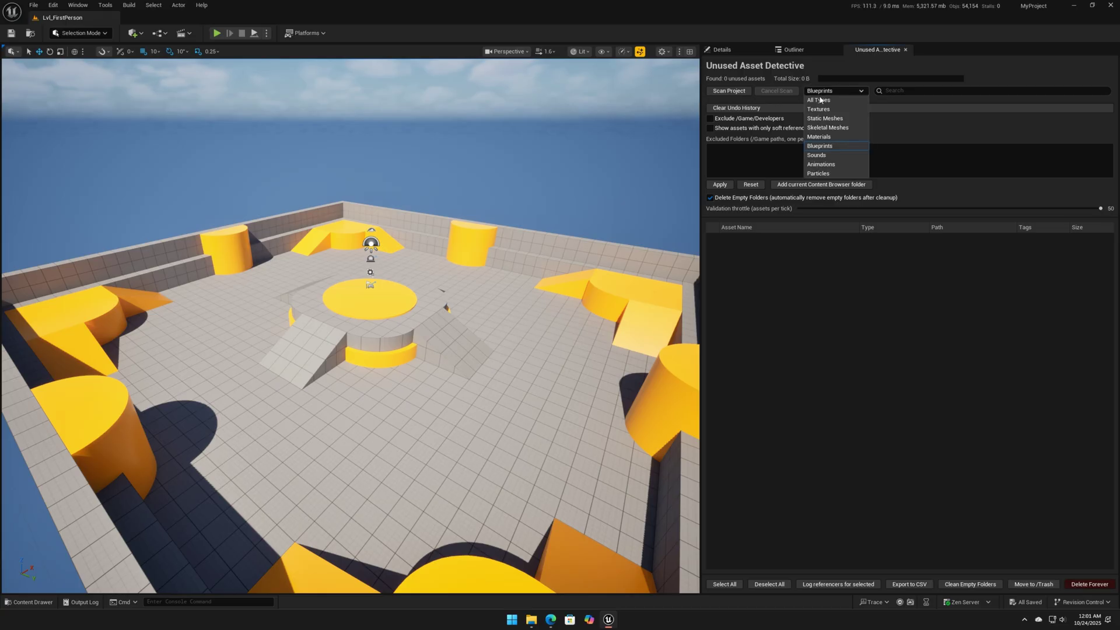
{"action": "left_click", "coordinate": [822, 138]}
{"action": "left_click", "coordinate": [823, 91]}
{"action": "left_click", "coordinate": [825, 125]}
{"action": "left_click", "coordinate": [825, 91]}
{"action": "left_click", "coordinate": [825, 118]}
{"action": "left_click", "coordinate": [825, 93]}
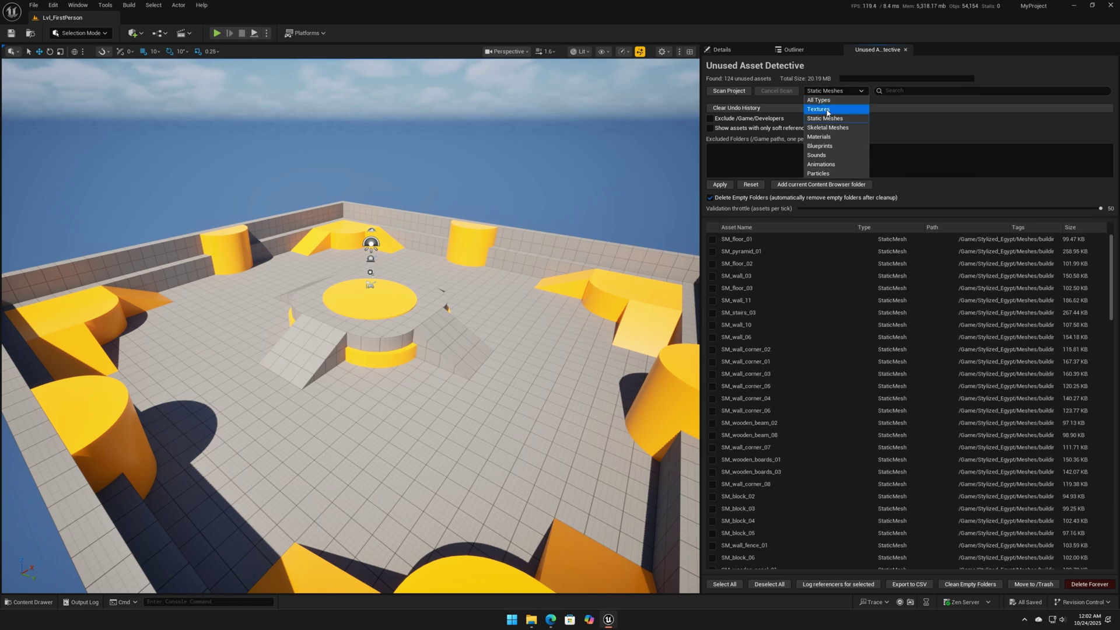
{"action": "left_click", "coordinate": [827, 109]}
{"action": "left_click", "coordinate": [826, 92]}
{"action": "left_click", "coordinate": [826, 100]}
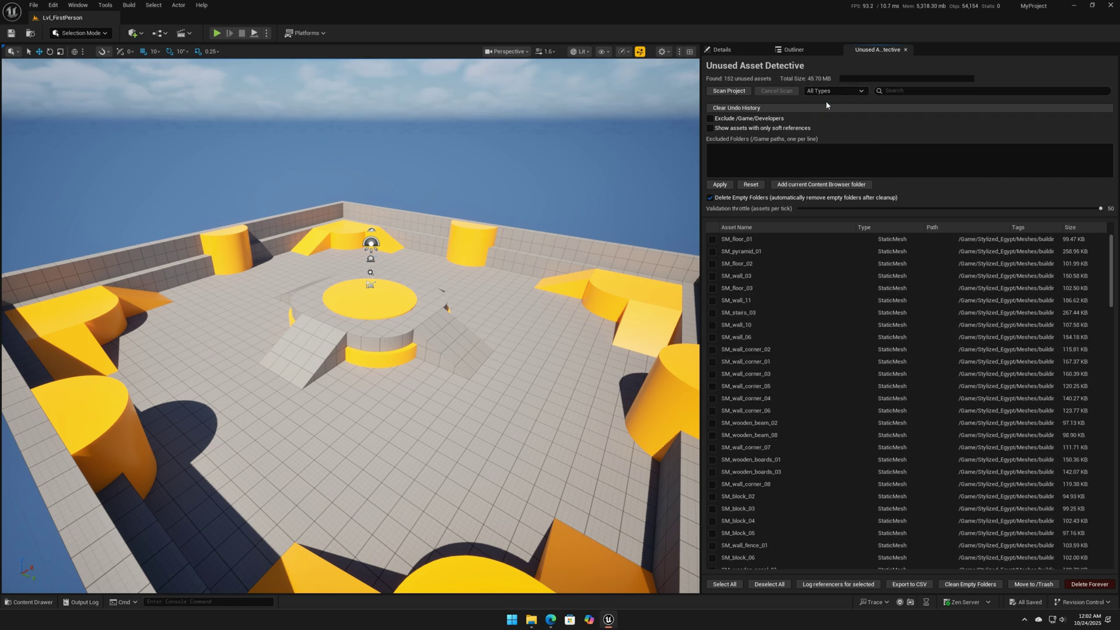
- Search the unused asset results for "tree" and clear the search
{"action": "left_click", "coordinate": [917, 91]}
{"action": "type", "text": "tree"}
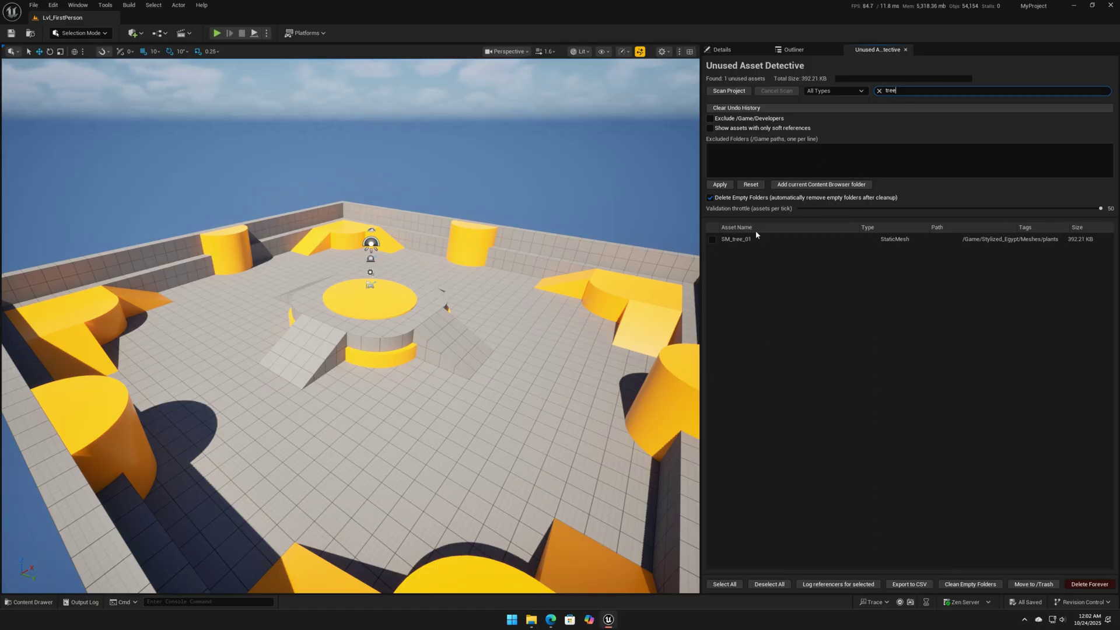
{"action": "left_click", "coordinate": [879, 92]}
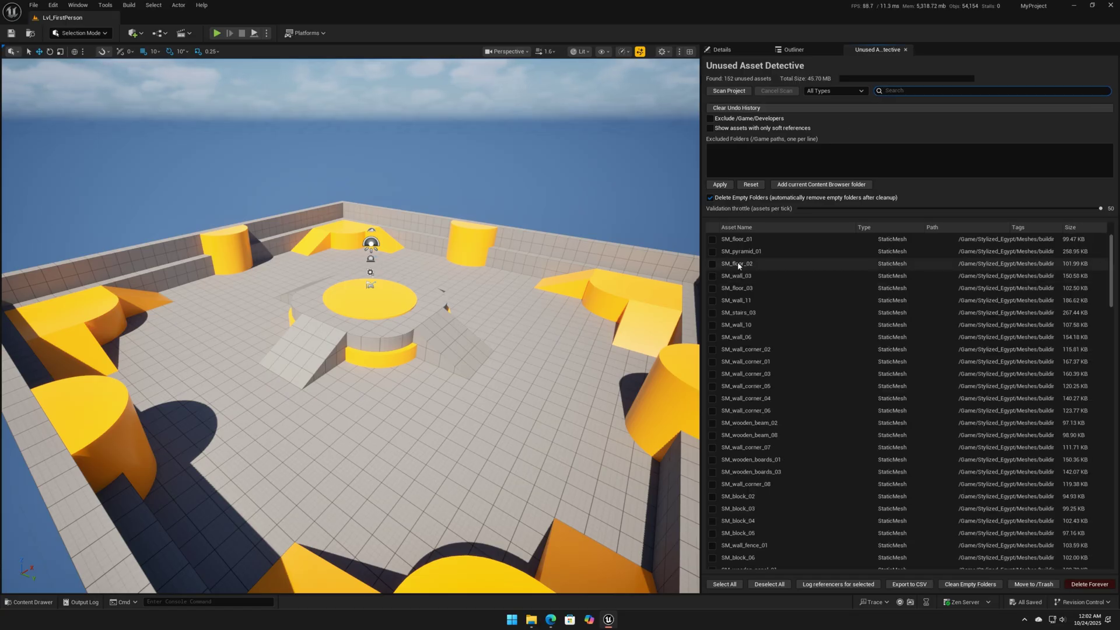
- Show the SM_floor_03 static mesh from the unused results in the Content Browser
{"action": "right_click", "coordinate": [738, 289]}
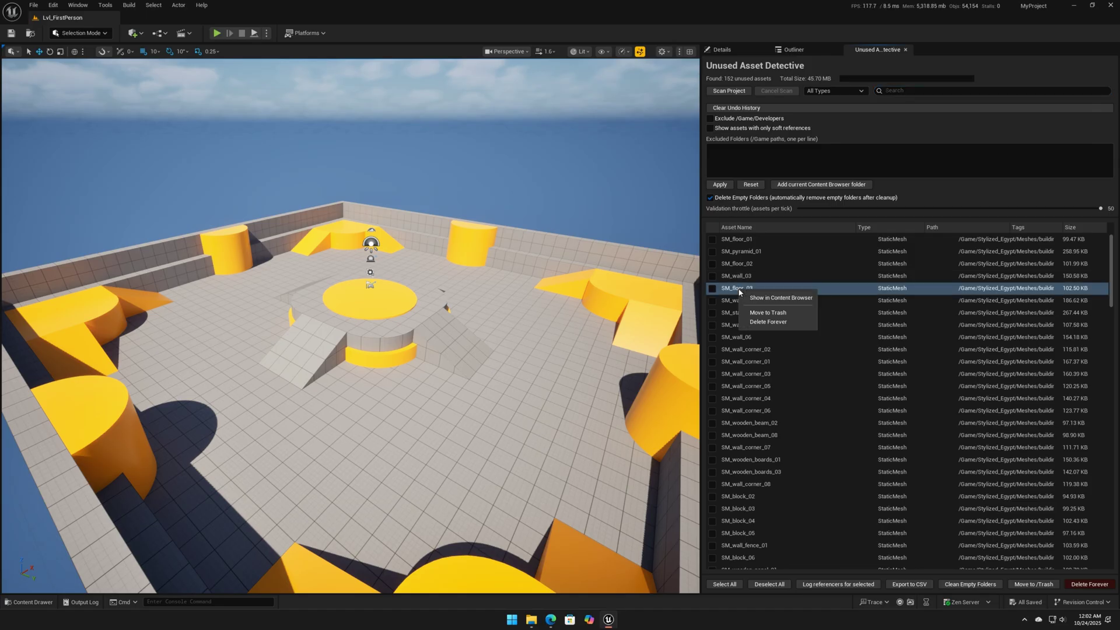
{"action": "left_click", "coordinate": [780, 298]}
- Permanently delete the unused static mesh SM_wall_10 and confirm the deletion
{"action": "right_click", "coordinate": [779, 298]}
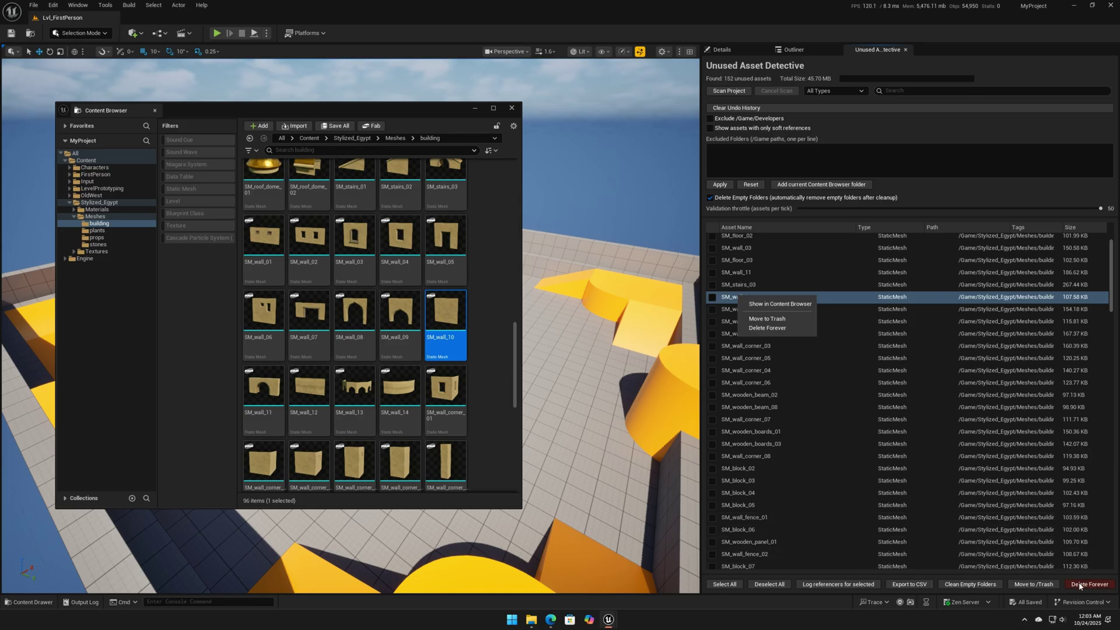
{"action": "left_click", "coordinate": [758, 328]}
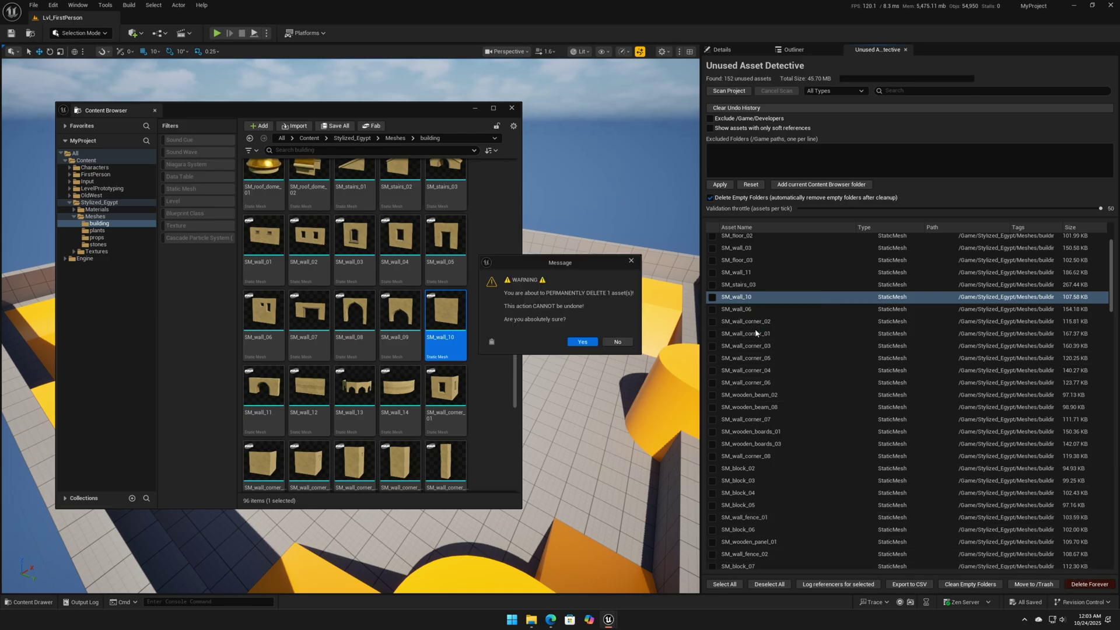
{"action": "left_click", "coordinate": [580, 342]}
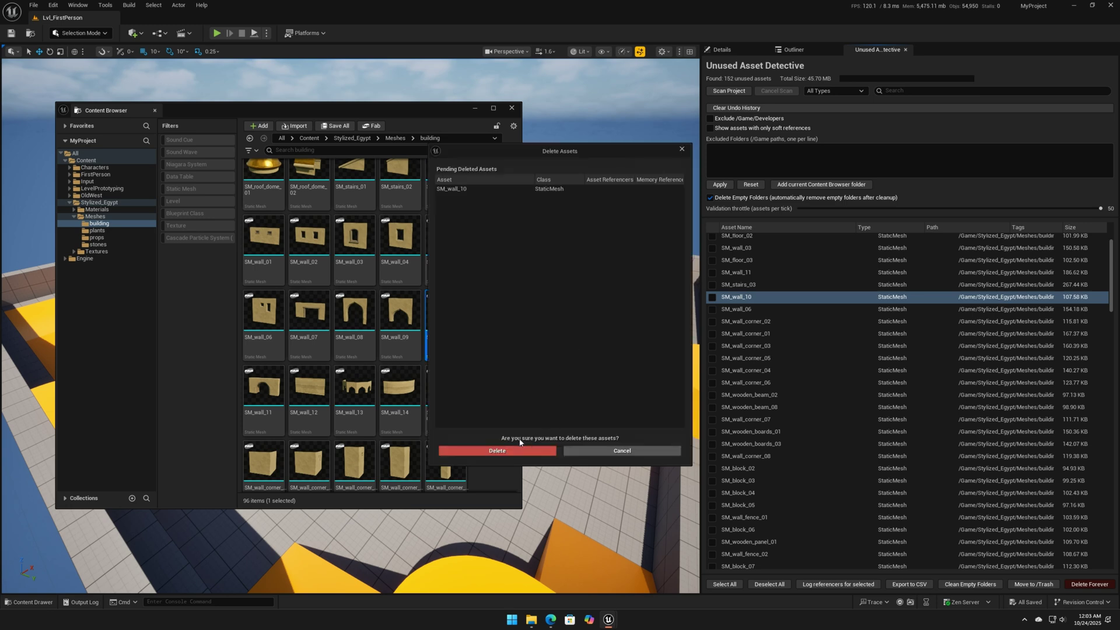
{"action": "left_click", "coordinate": [544, 450]}
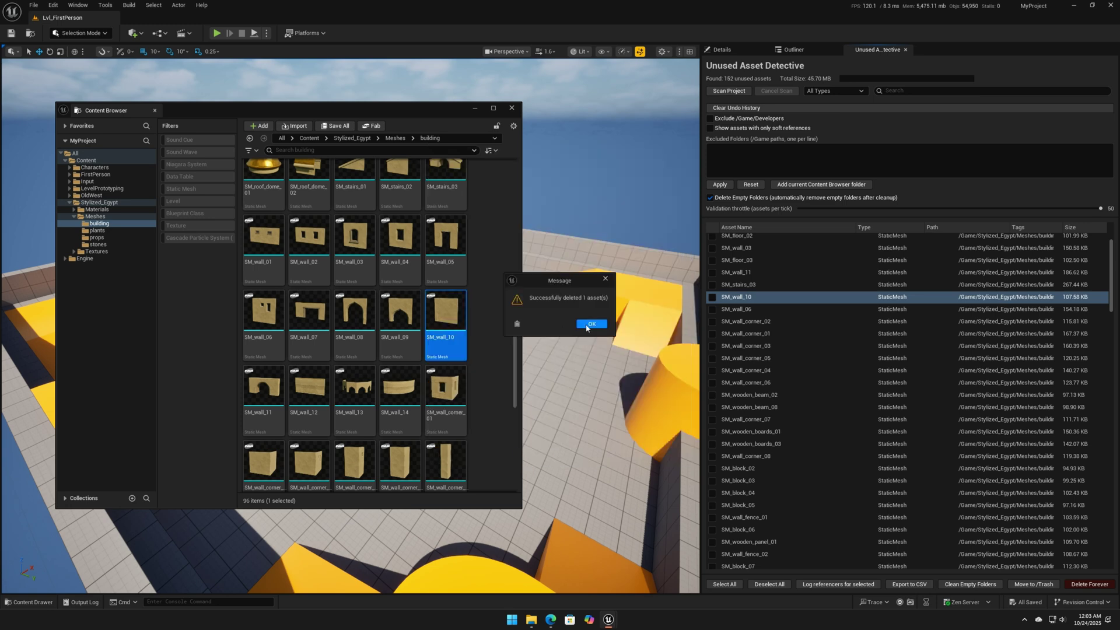
{"action": "left_click", "coordinate": [585, 324]}
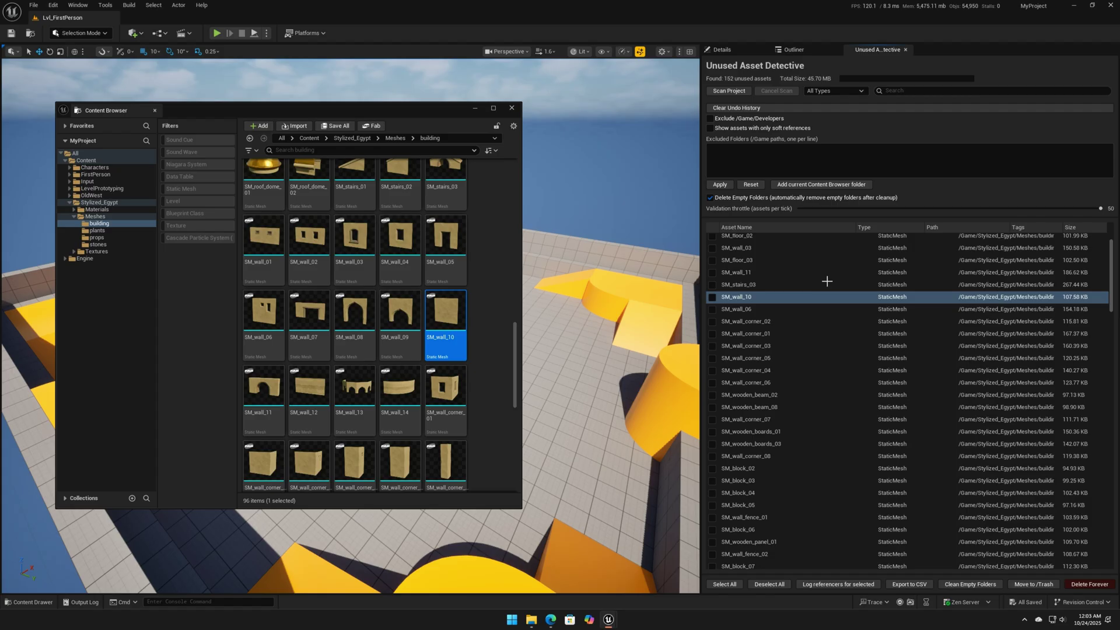
{"action": "key", "text": "Delete"}
- Set the validation throttle to 1 asset per tick and show MI_brick_01_Inst in the Content Browser
{"action": "left_click_drag", "start_coordinate": [1100, 208], "coordinate": [1075, 210]}
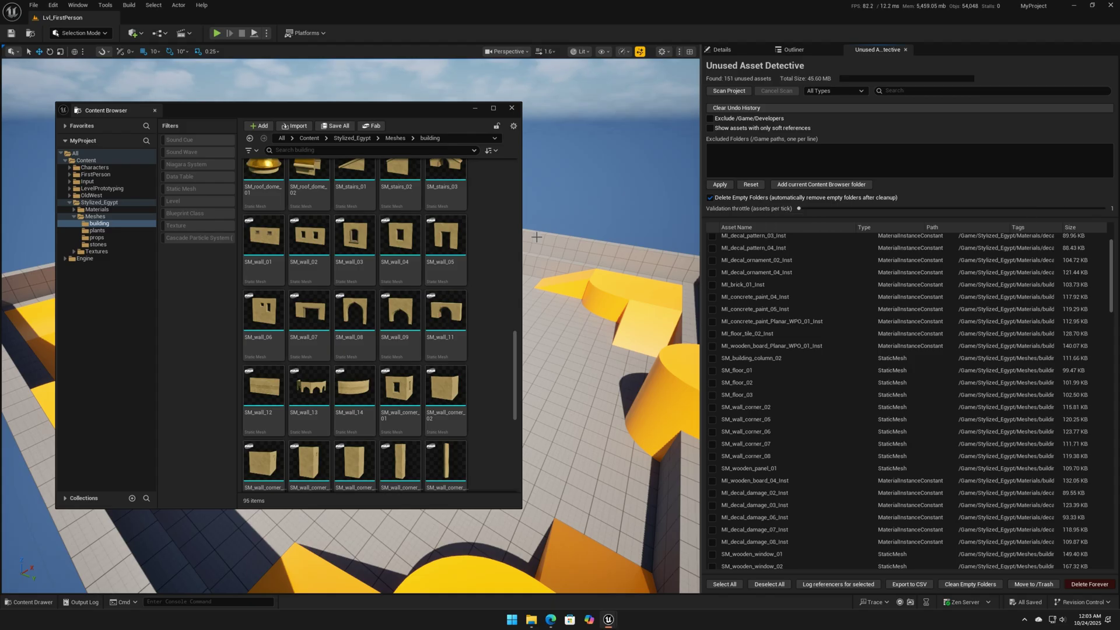
{"action": "right_click", "coordinate": [740, 286]}
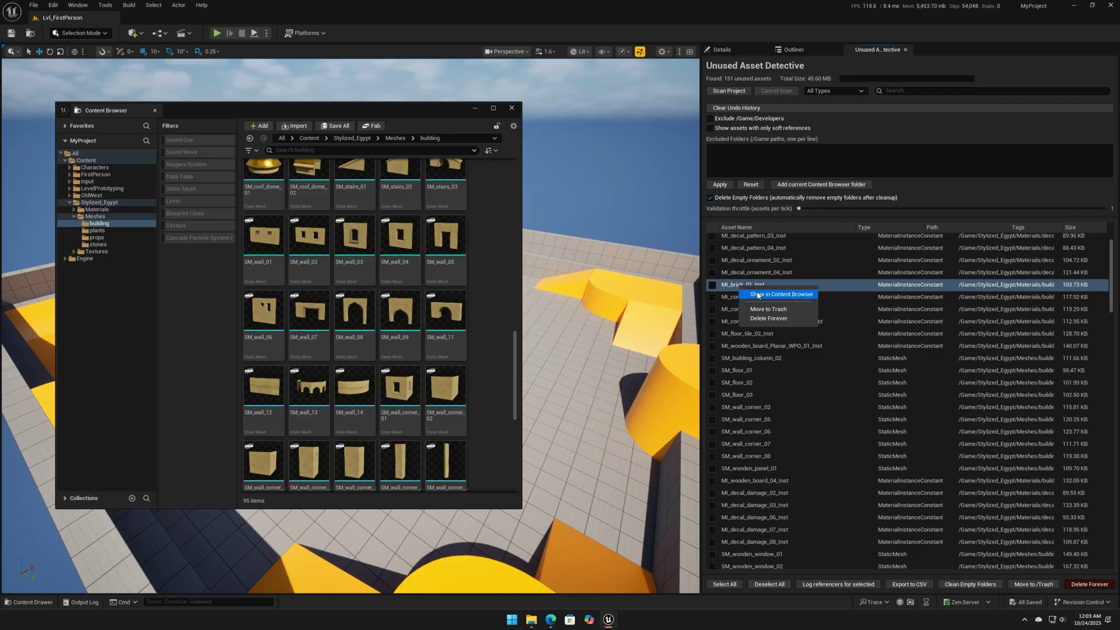
{"action": "left_click", "coordinate": [760, 295]}
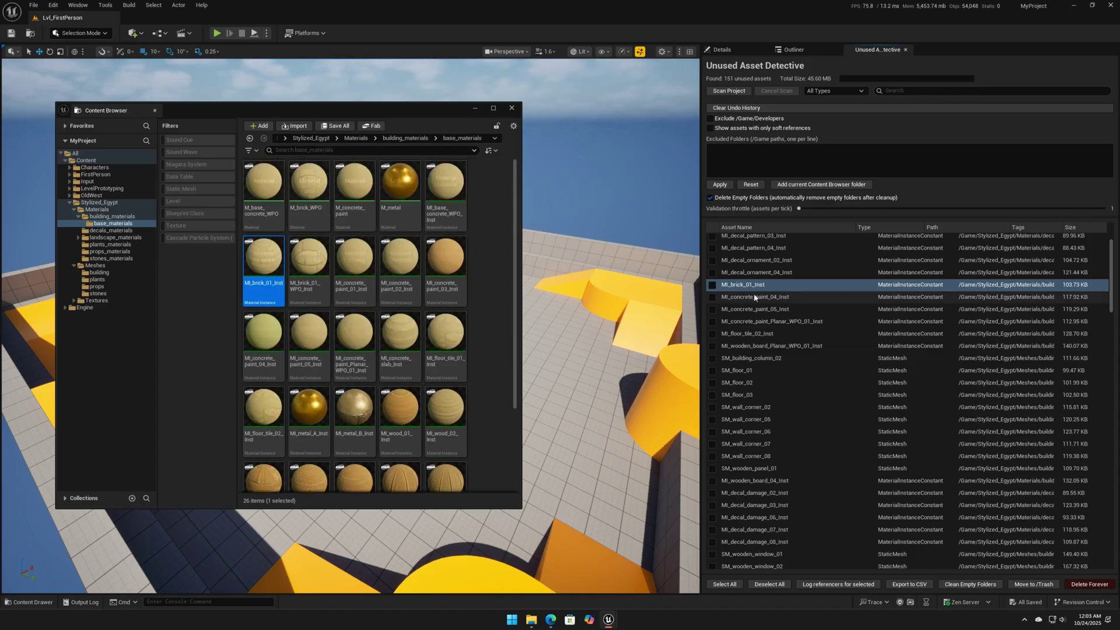
- Move the unused material instance MI_brick_01_Inst to the project's Trash folder and confirm
{"action": "right_click", "coordinate": [743, 287]}
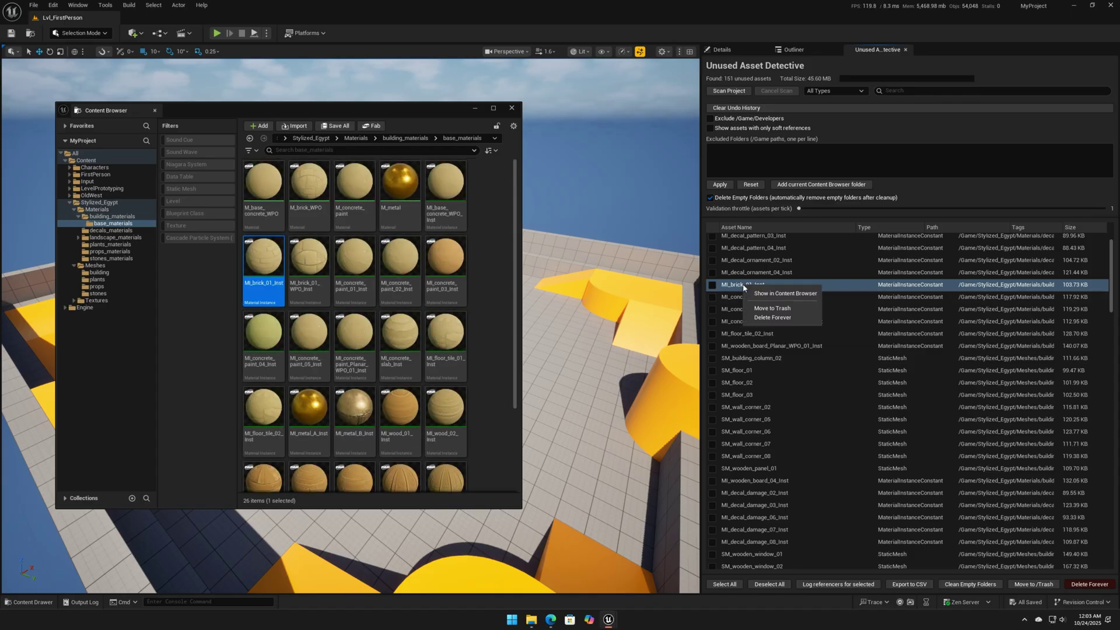
{"action": "left_click", "coordinate": [774, 309]}
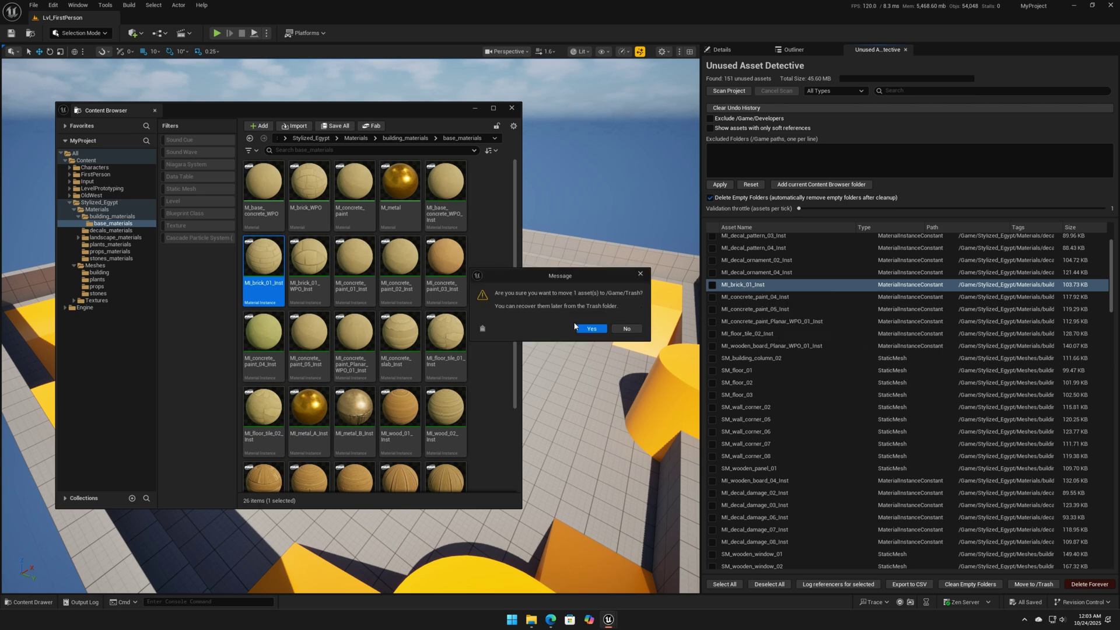
{"action": "left_click", "coordinate": [592, 329]}
{"action": "left_click", "coordinate": [611, 322]}
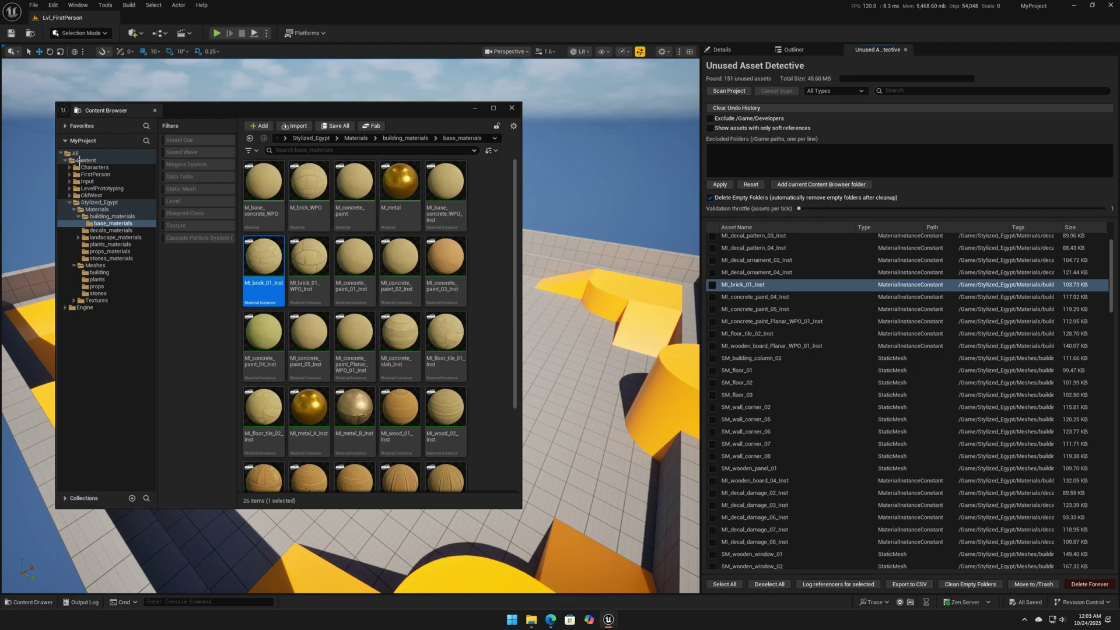
- Examine the Trash folder down through Stylized_Egypt, Materials and building_materials to base_materials, and return to the Content folder
{"action": "left_click", "coordinate": [80, 161]}
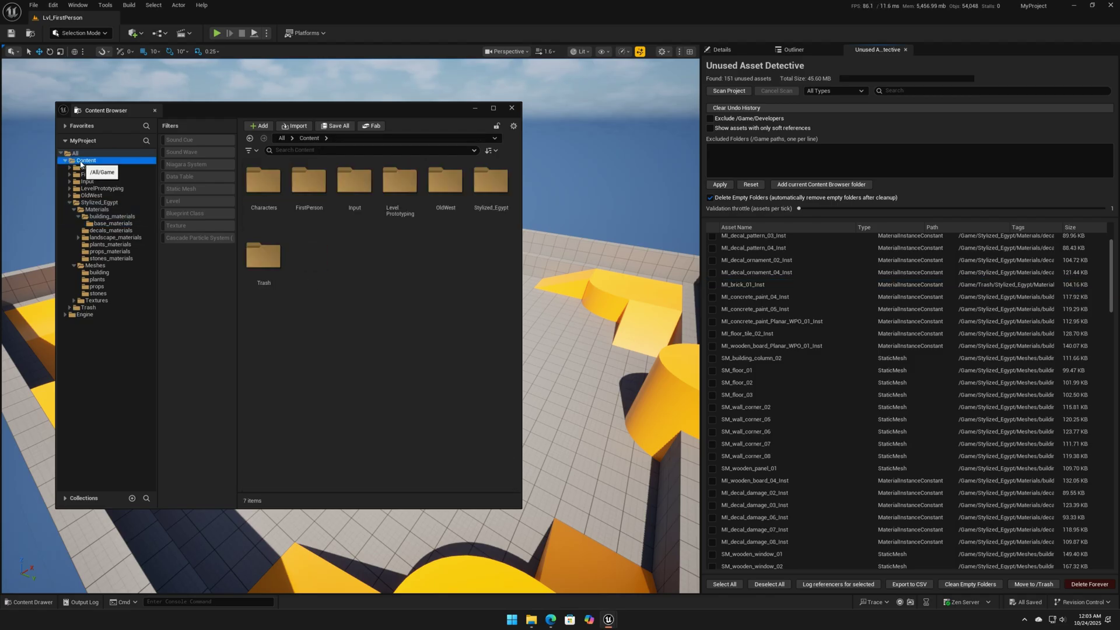
{"action": "double_click", "coordinate": [263, 257]}
{"action": "double_click", "coordinate": [251, 186]}
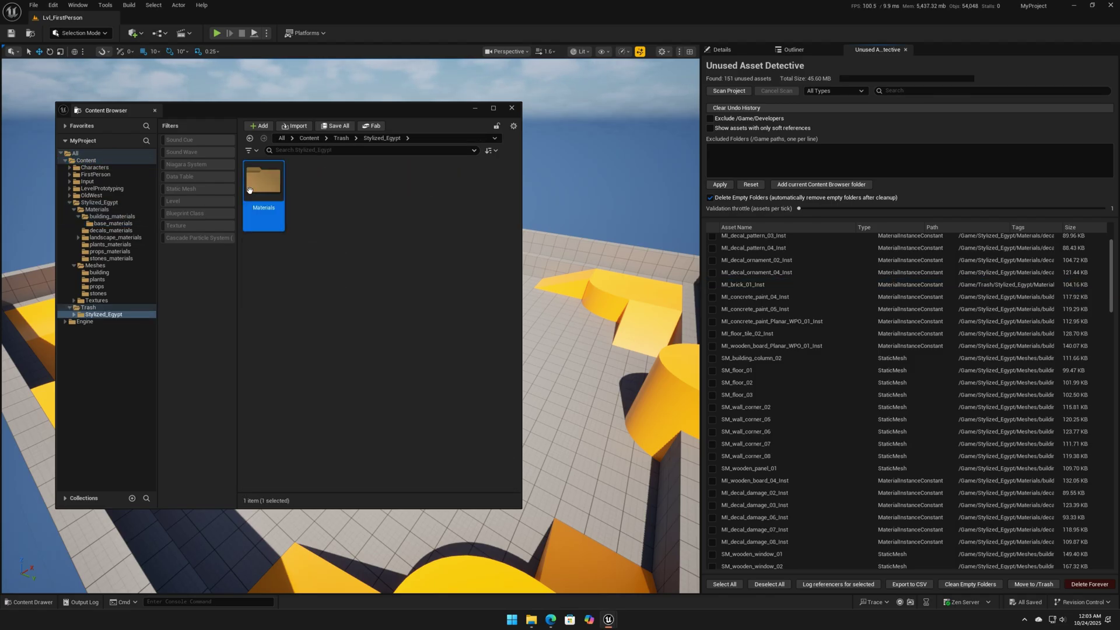
{"action": "double_click", "coordinate": [249, 190]}
{"action": "double_click", "coordinate": [250, 190]}
{"action": "double_click", "coordinate": [250, 191]}
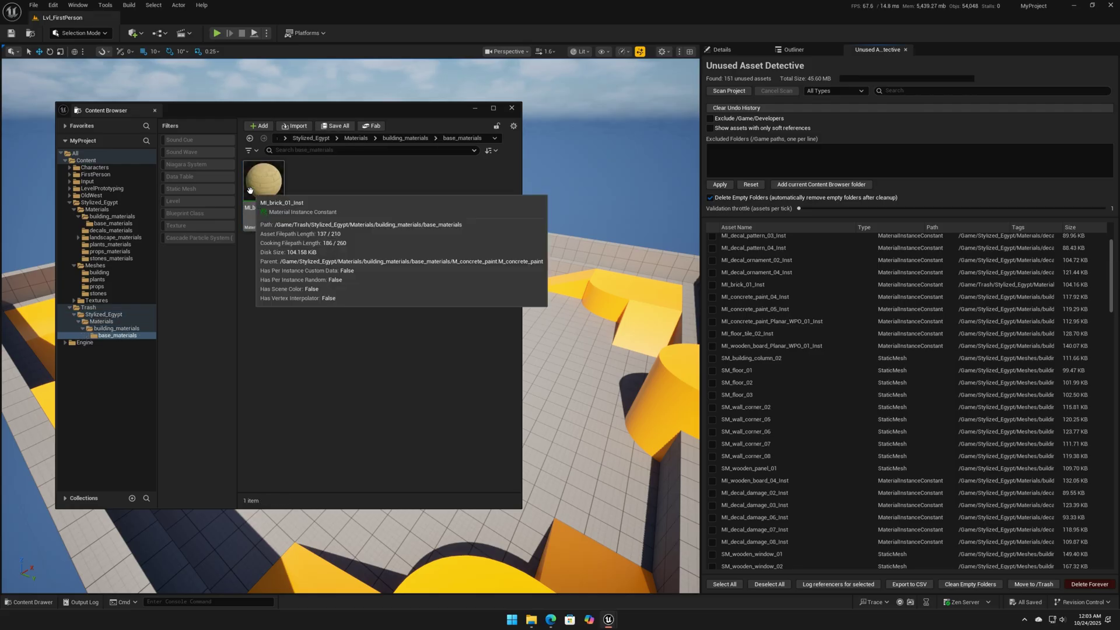
{"action": "key", "text": "alt+Left"}
{"action": "key", "text": "alt+Left"}
{"action": "key", "text": "alt+Left"}
{"action": "key", "text": "alt+Left"}
{"action": "key", "text": "alt+Left"}
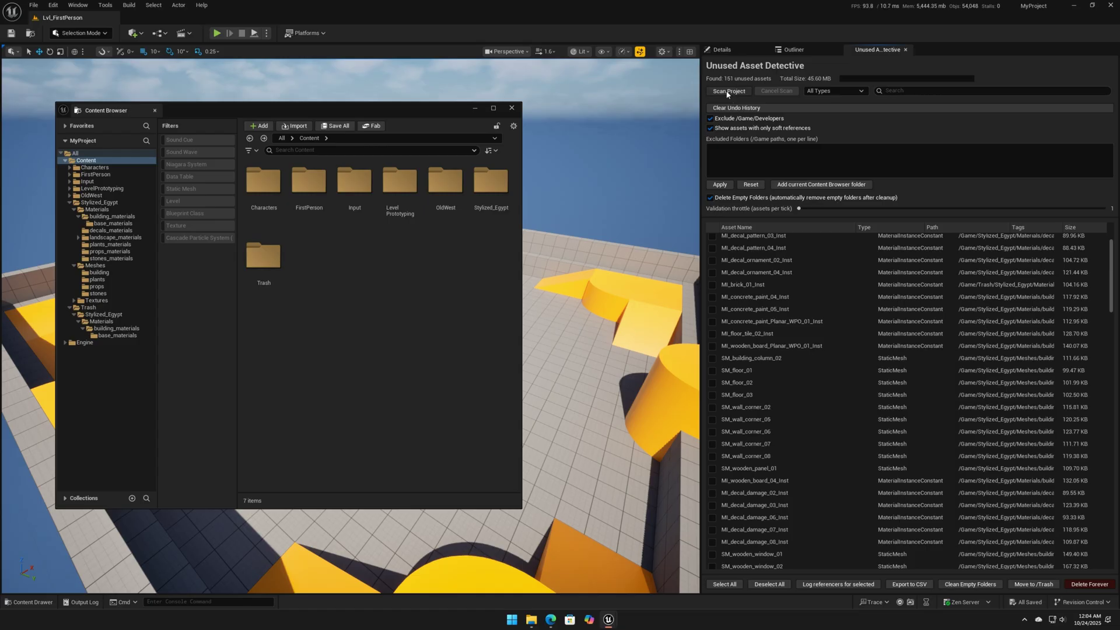
- Rescan the project for unused assets and open the Stylized_Egypt folder in the Content Browser
{"action": "left_click", "coordinate": [728, 91]}
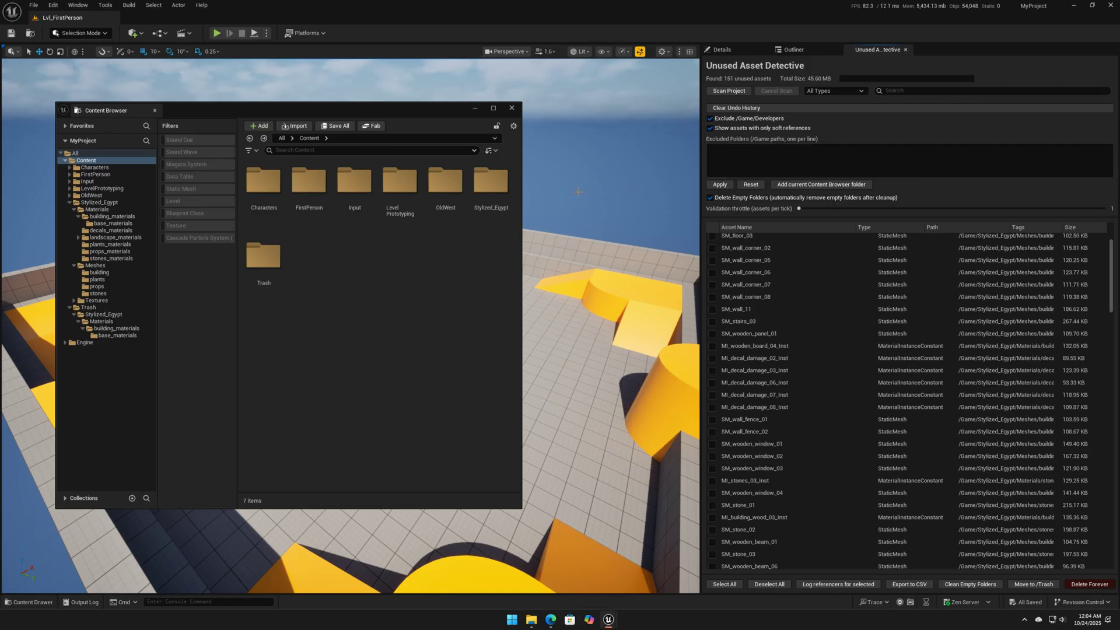
{"action": "double_click", "coordinate": [504, 206]}
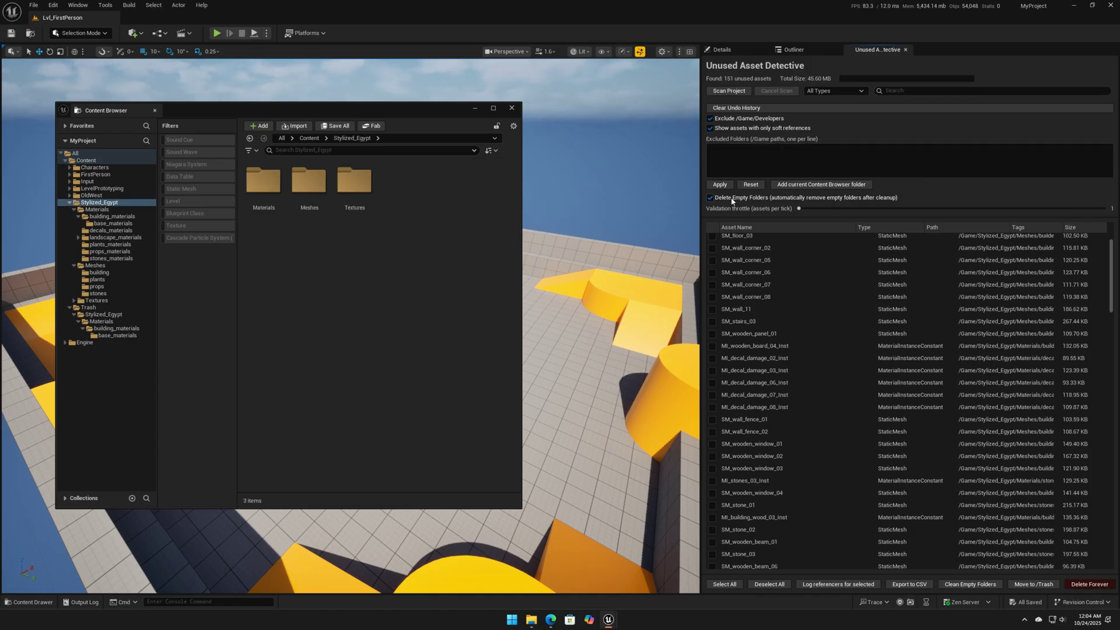
- Add the Stylized_Egypt Meshes and Materials folders to the excluded folders, then reset the exclusion list
{"action": "left_click", "coordinate": [822, 185]}
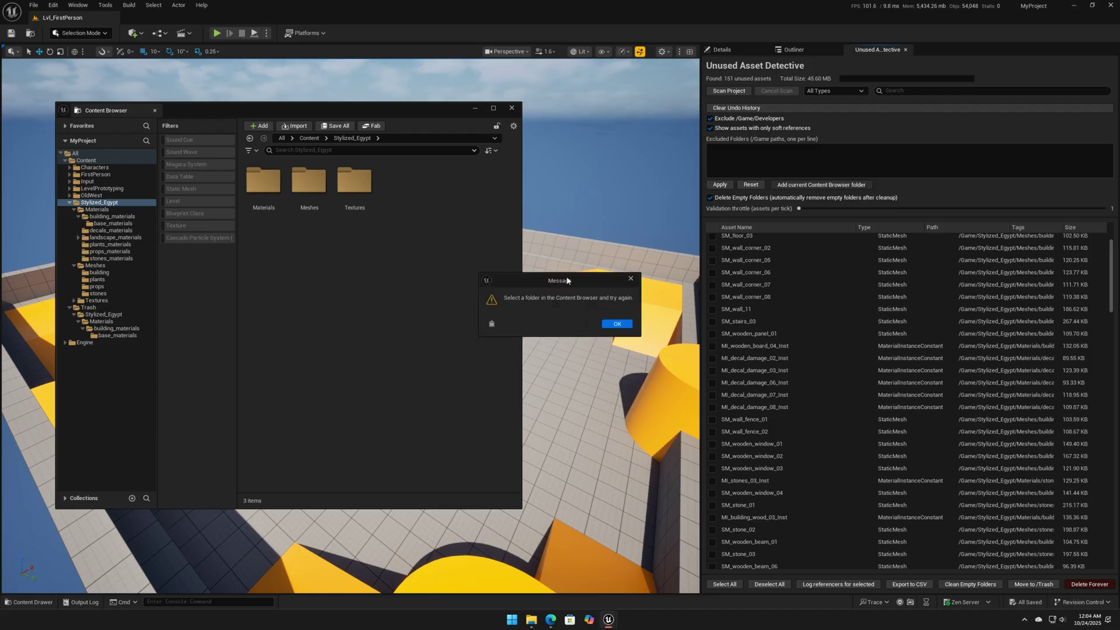
{"action": "left_click", "coordinate": [617, 324]}
{"action": "left_click", "coordinate": [357, 182]}
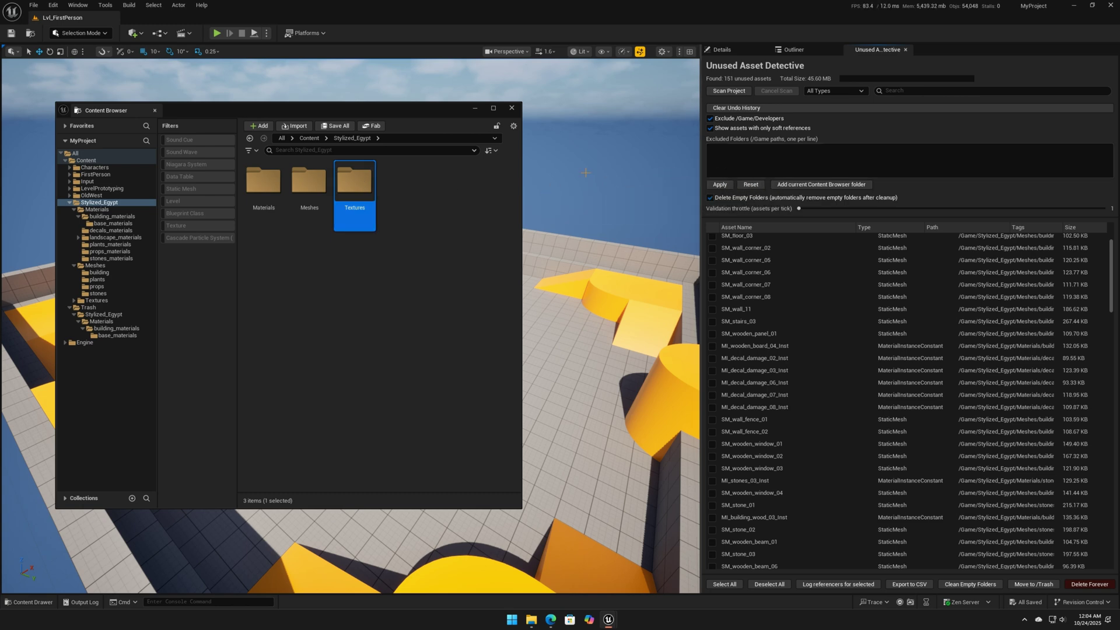
{"action": "left_click", "coordinate": [308, 185]}
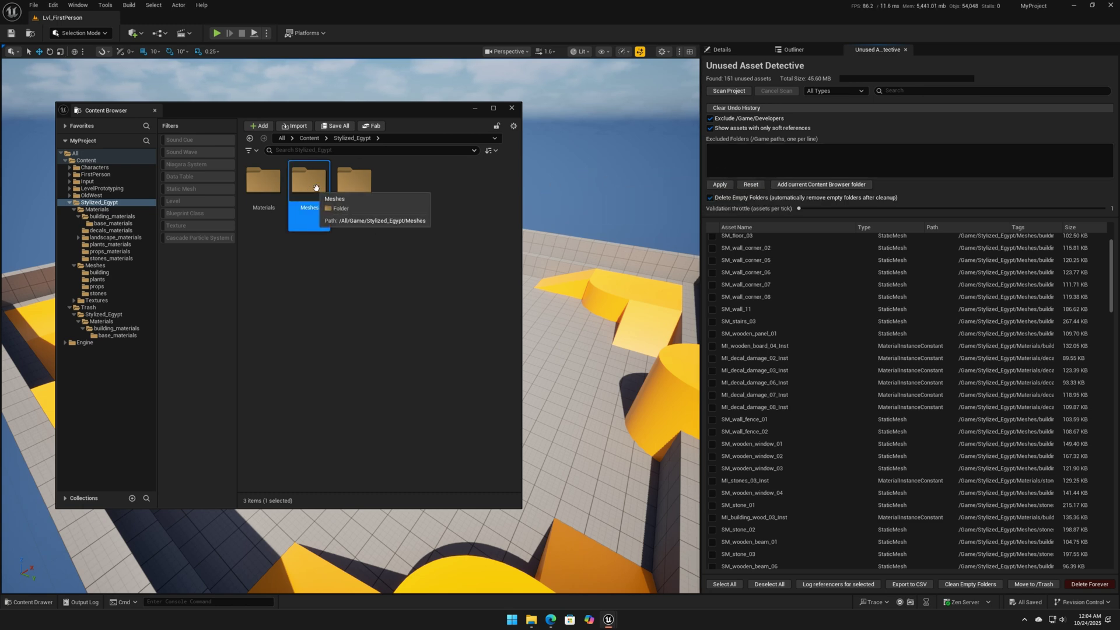
{"action": "left_click", "coordinate": [819, 185]}
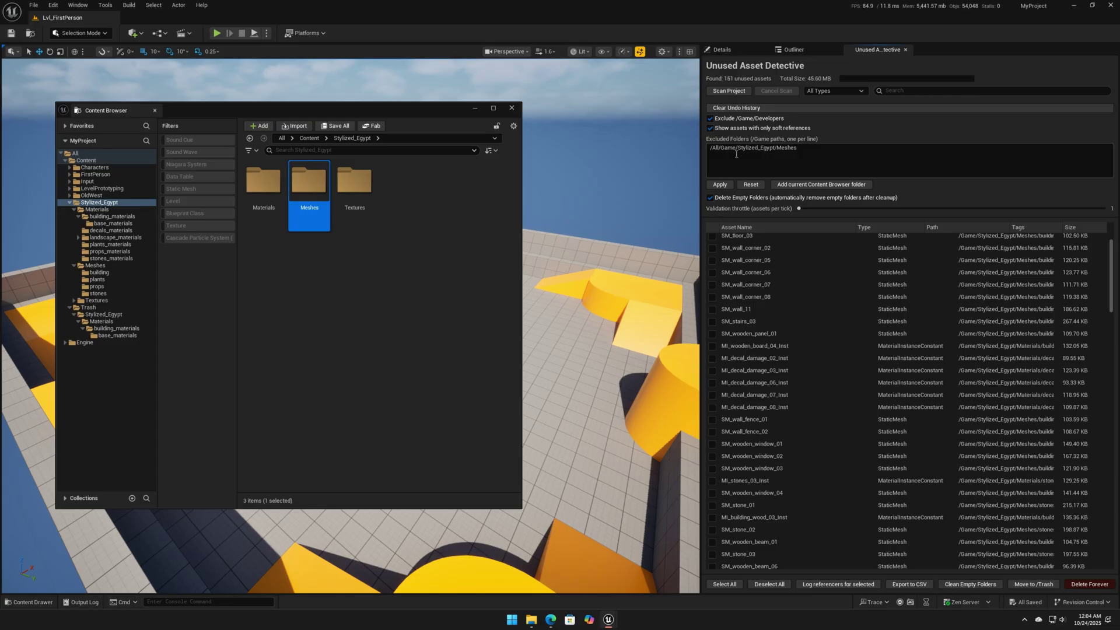
{"action": "left_click", "coordinate": [263, 185]}
{"action": "left_click", "coordinate": [803, 185]}
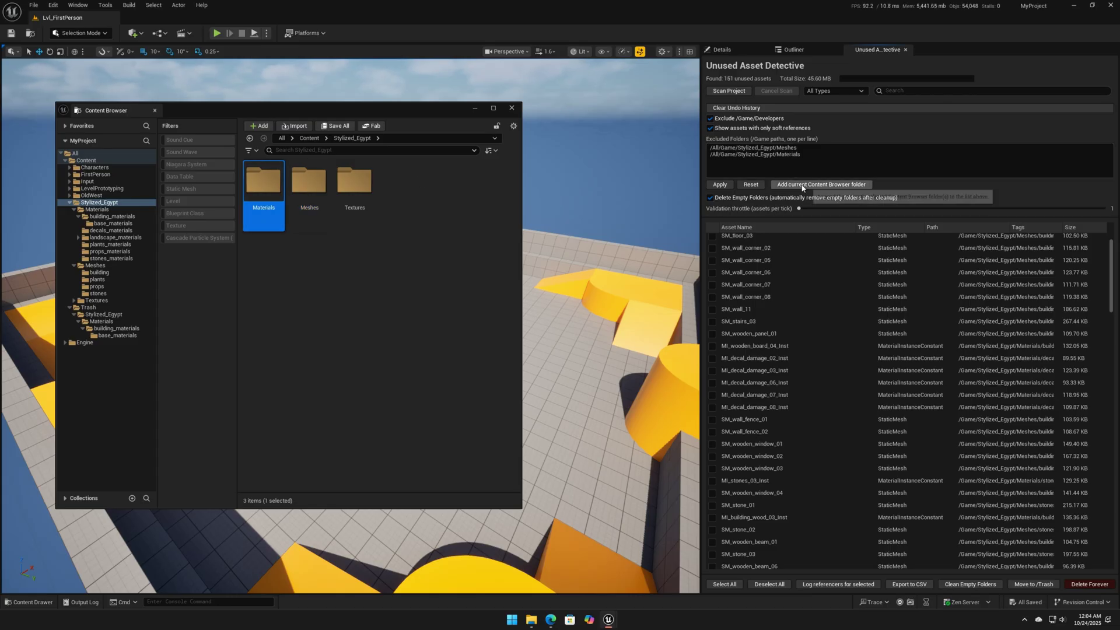
{"action": "left_click", "coordinate": [751, 184]}
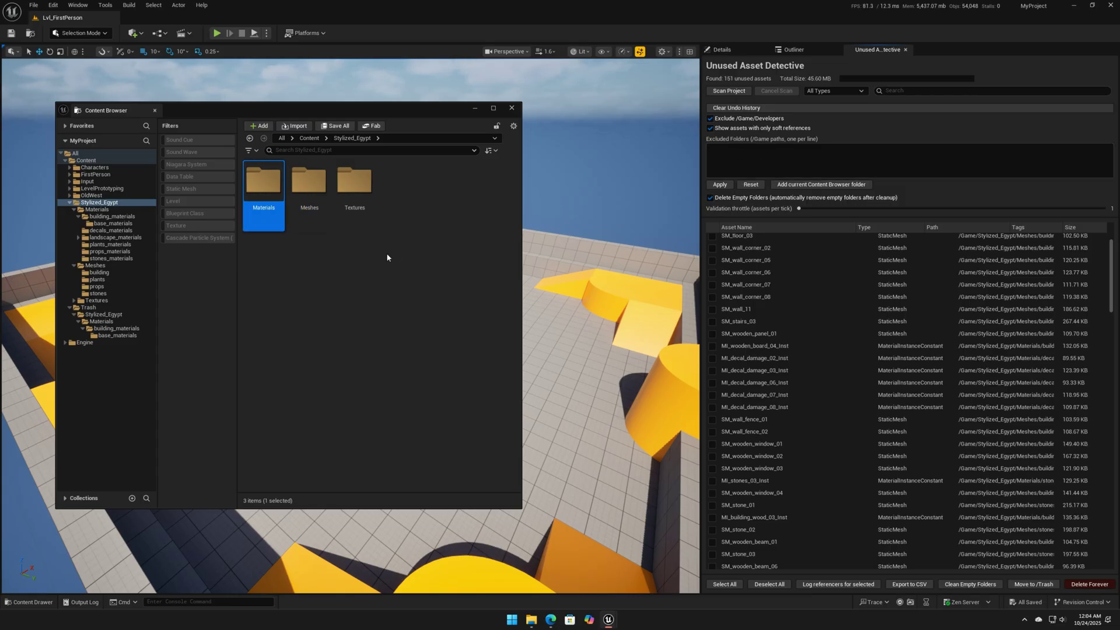
- Add the Materials folder to the Unused Asset Detective excludes from the Content Browser, then close and reopen the detective
{"action": "right_click", "coordinate": [265, 195]}
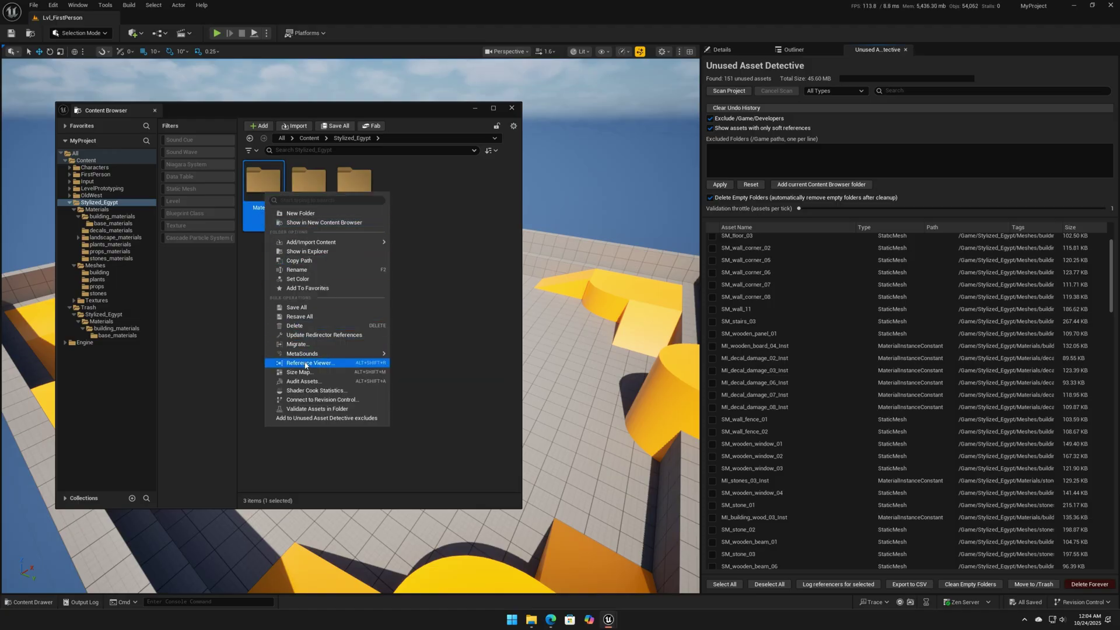
{"action": "left_click", "coordinate": [320, 418]}
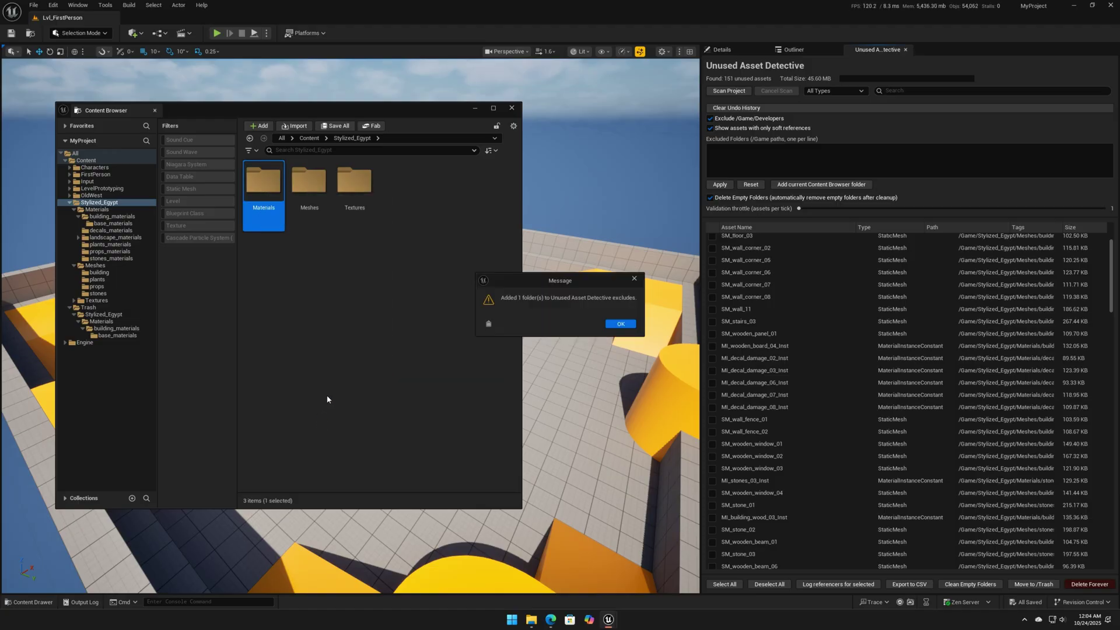
{"action": "left_click", "coordinate": [620, 324]}
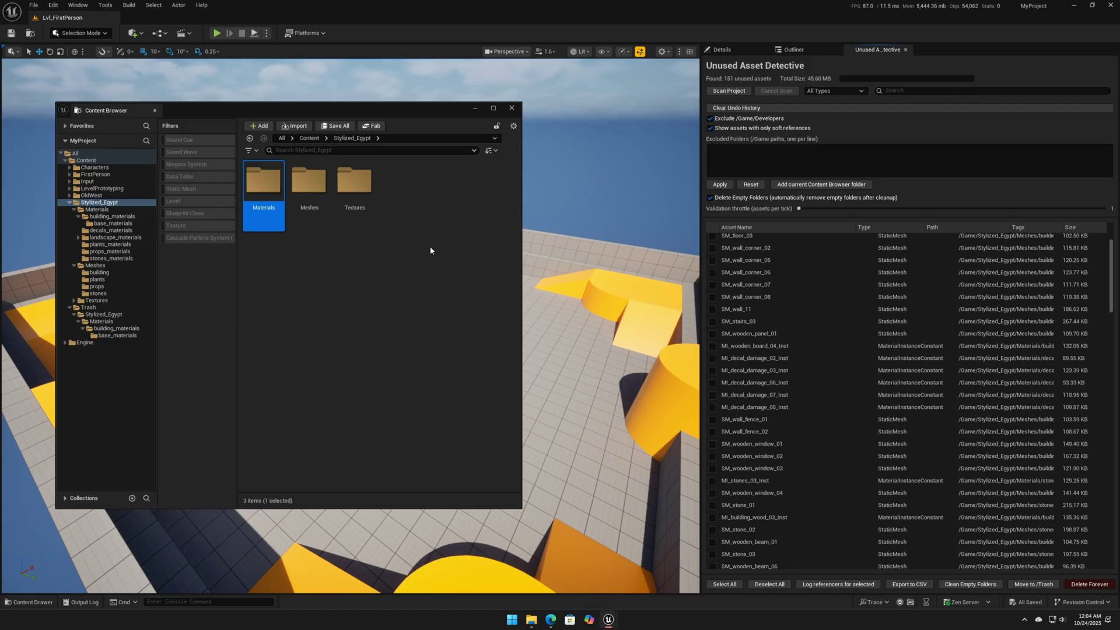
{"action": "left_click", "coordinate": [906, 49]}
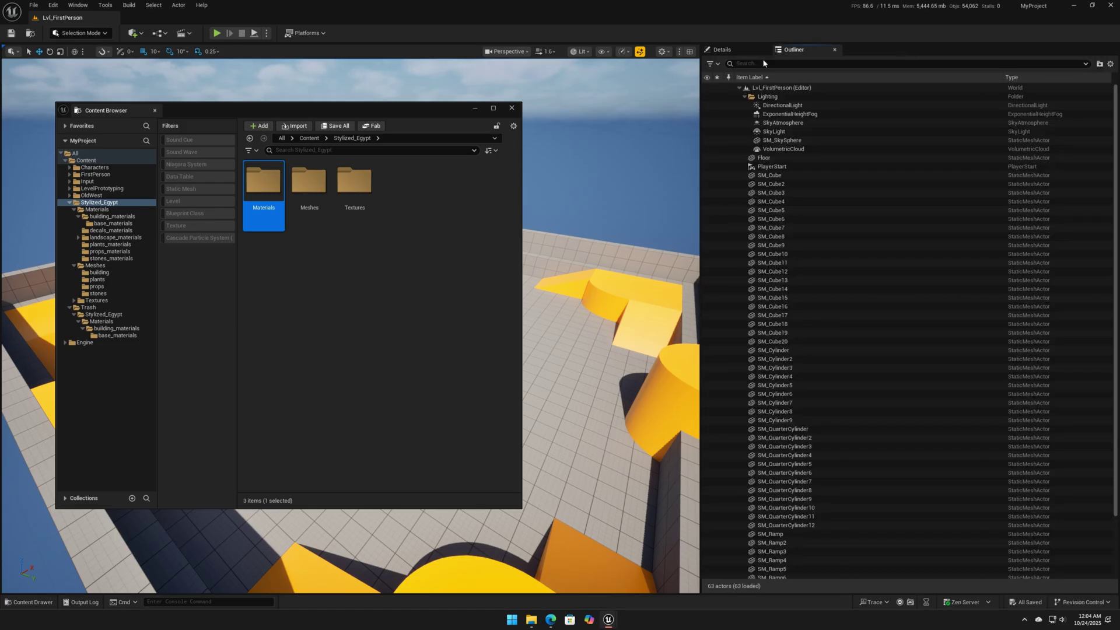
{"action": "left_click", "coordinate": [105, 6]}
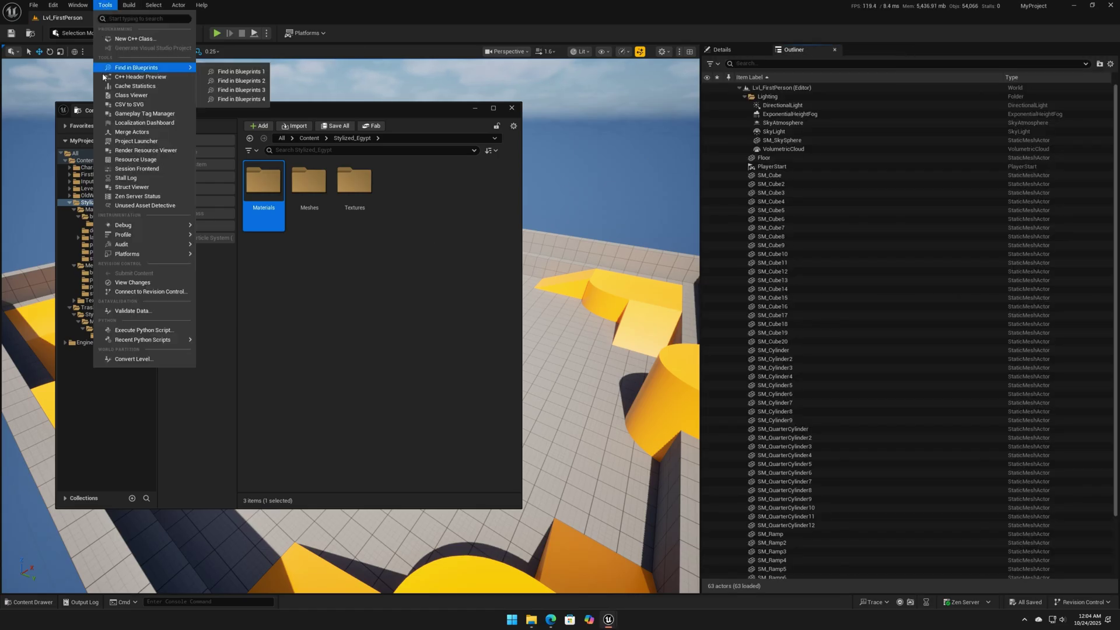
{"action": "left_click", "coordinate": [138, 208]}
- Reset the excluded folders list and dock the Unused Asset Detective window beside the Outliner
{"action": "left_click_drag", "start_coordinate": [350, 280], "coordinate": [430, 281]}
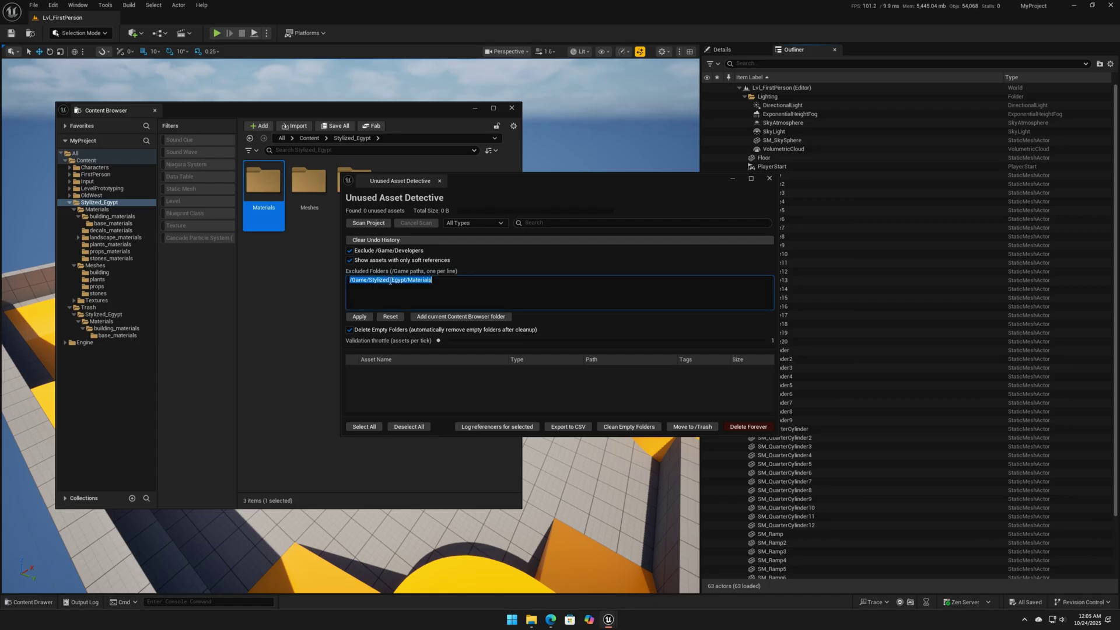
{"action": "left_click", "coordinate": [391, 316]}
{"action": "left_click_drag", "start_coordinate": [400, 181], "coordinate": [875, 59]}
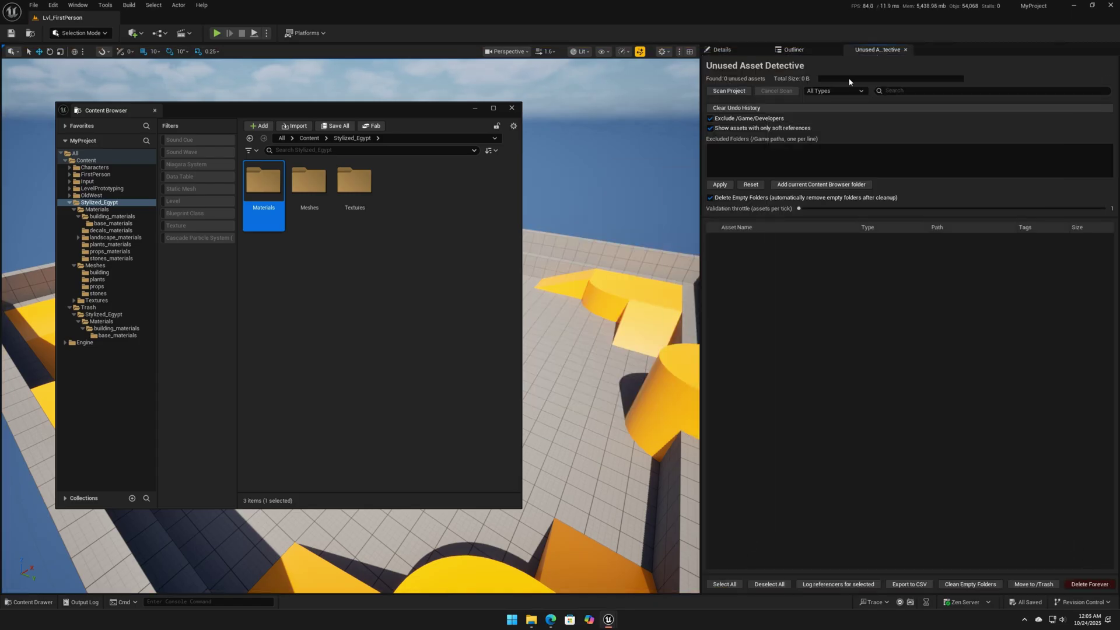
- Create an empty folder named saddssd in the Content folder
{"action": "left_click", "coordinate": [341, 251]}
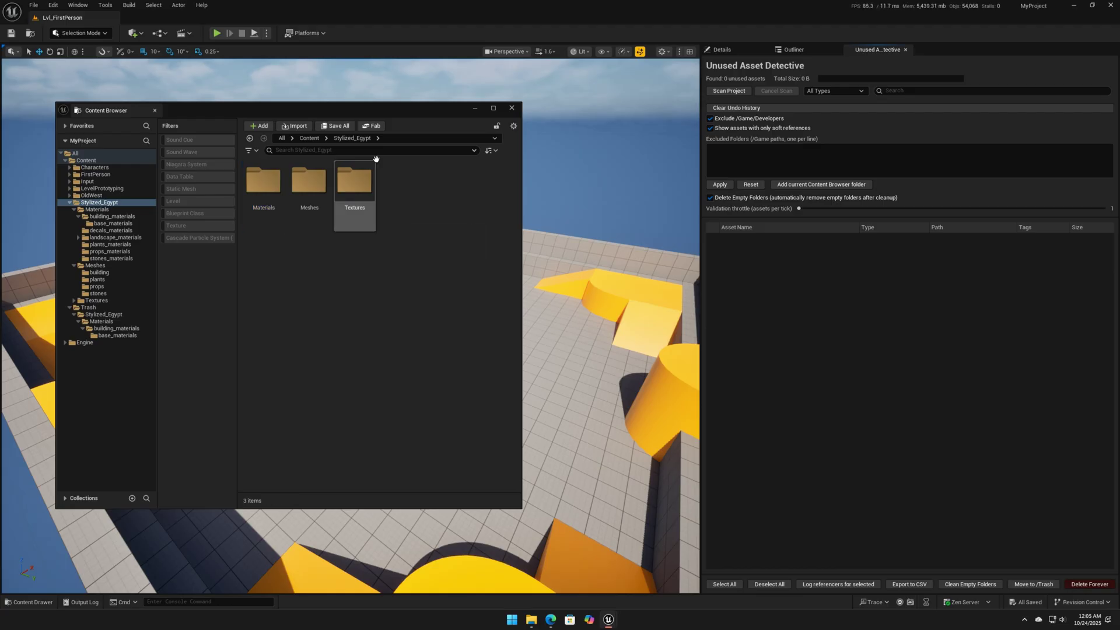
{"action": "left_click", "coordinate": [309, 138]}
{"action": "right_click", "coordinate": [342, 299]}
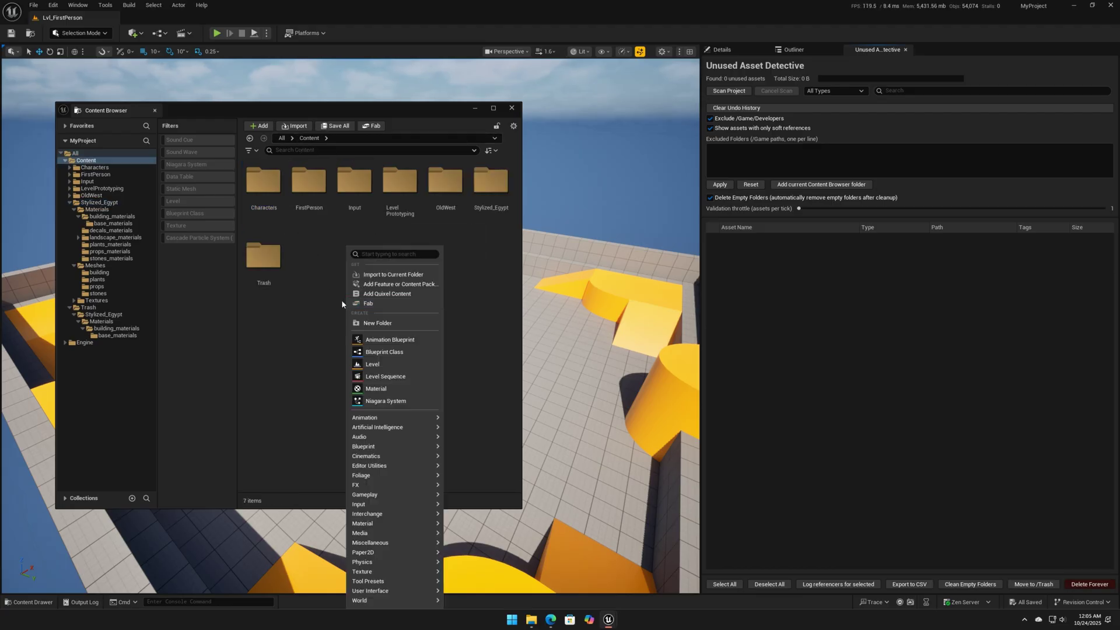
{"action": "left_click", "coordinate": [365, 324]}
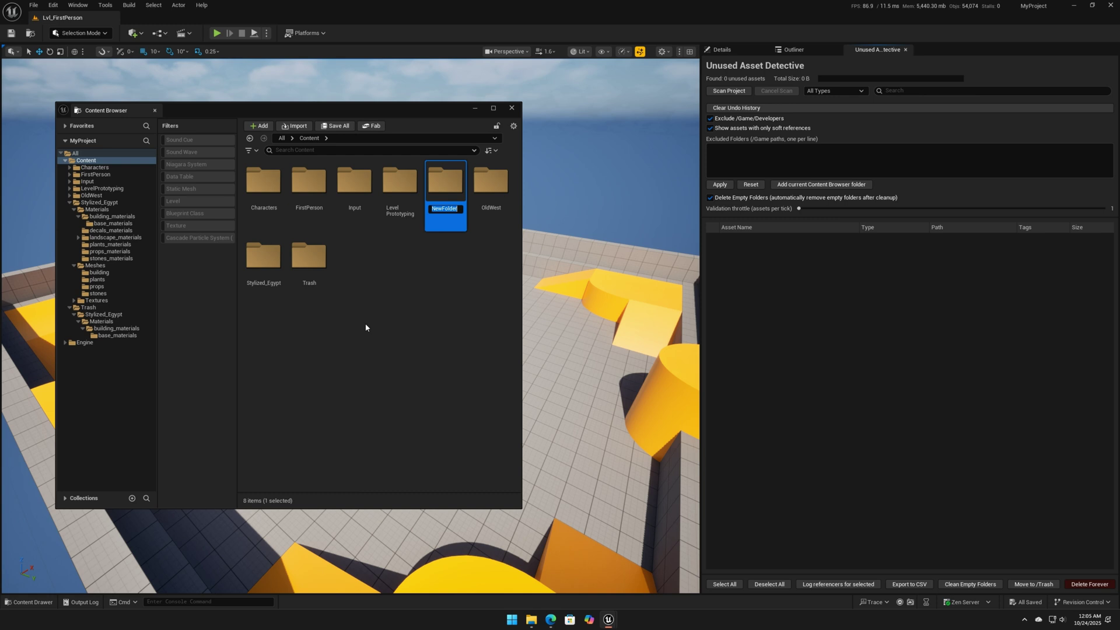
{"action": "type", "text": "saddssd"}
{"action": "key", "text": "Return"}
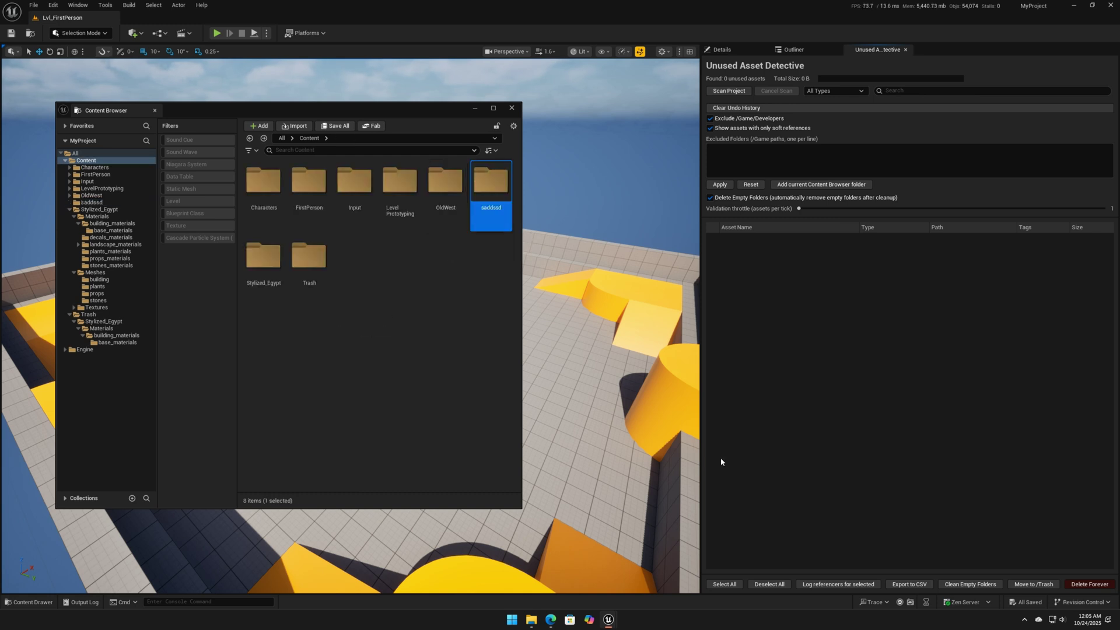
- Clean up all empty folders in the project and confirm the deletion
{"action": "left_click", "coordinate": [945, 584]}
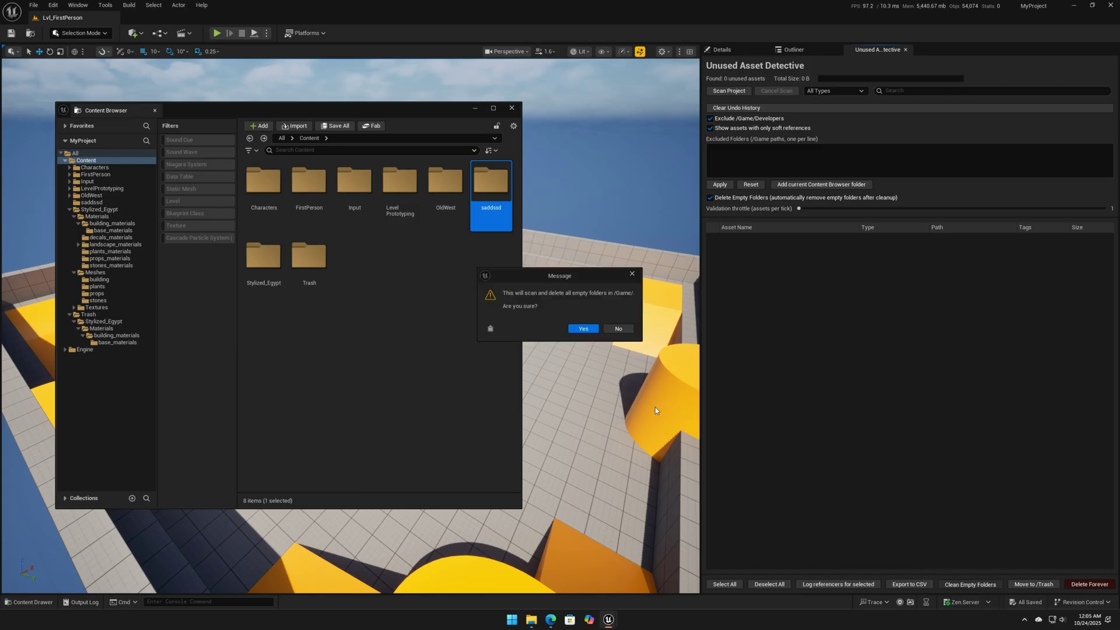
{"action": "left_click", "coordinate": [584, 330]}
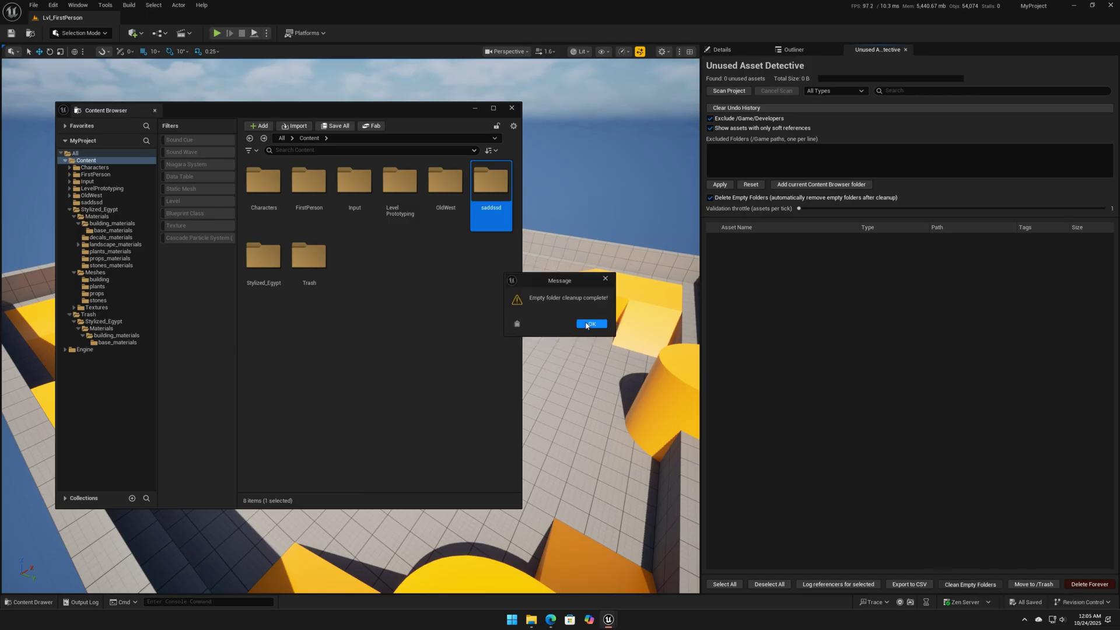
{"action": "left_click", "coordinate": [586, 325]}
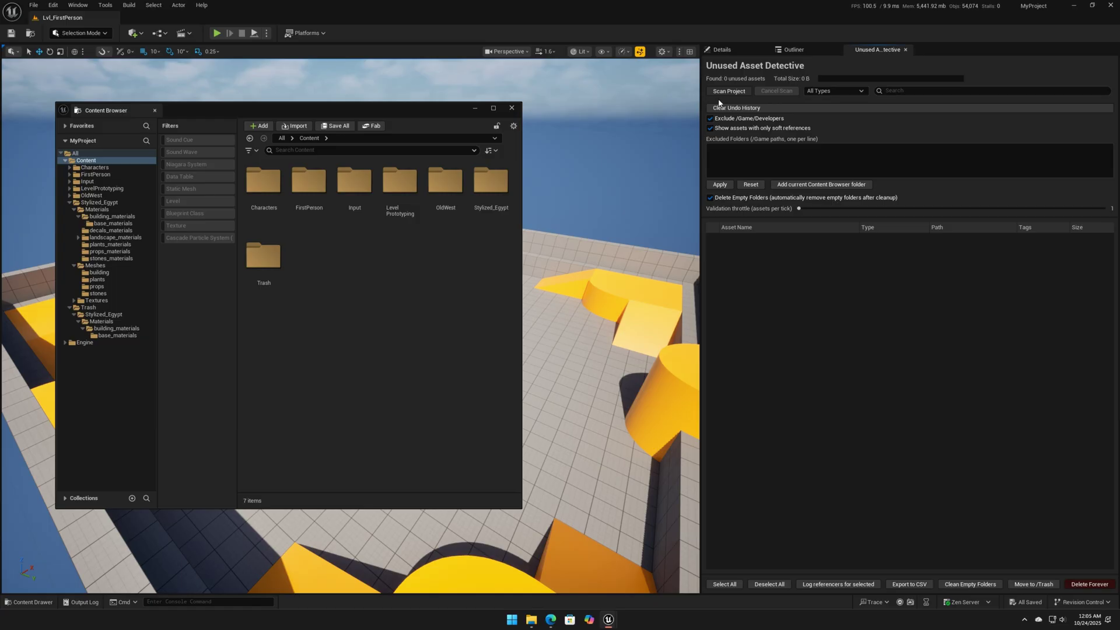
- Scan the project again and export the list of unused assets to a CSV file
{"action": "left_click", "coordinate": [914, 586]}
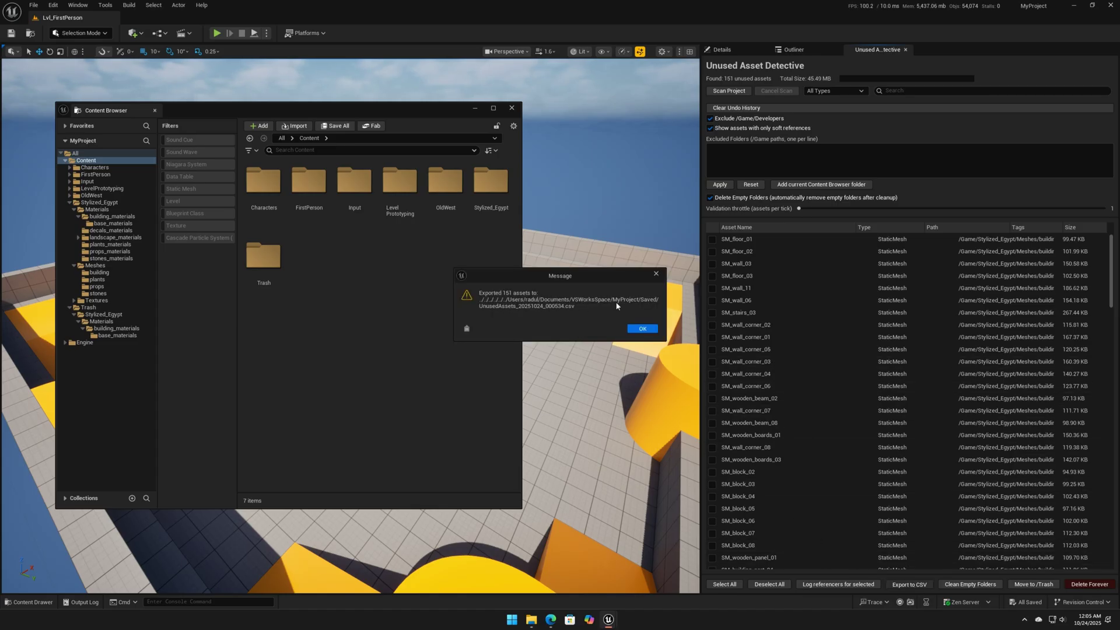
{"action": "left_click", "coordinate": [643, 329]}
- Open the exported UnusedAssets_20251024_000534.csv from the project's Saved folder in Notepad++, review its asset rows, and close both windows
{"action": "left_click", "coordinate": [531, 620]}
{"action": "double_click", "coordinate": [256, 239]}
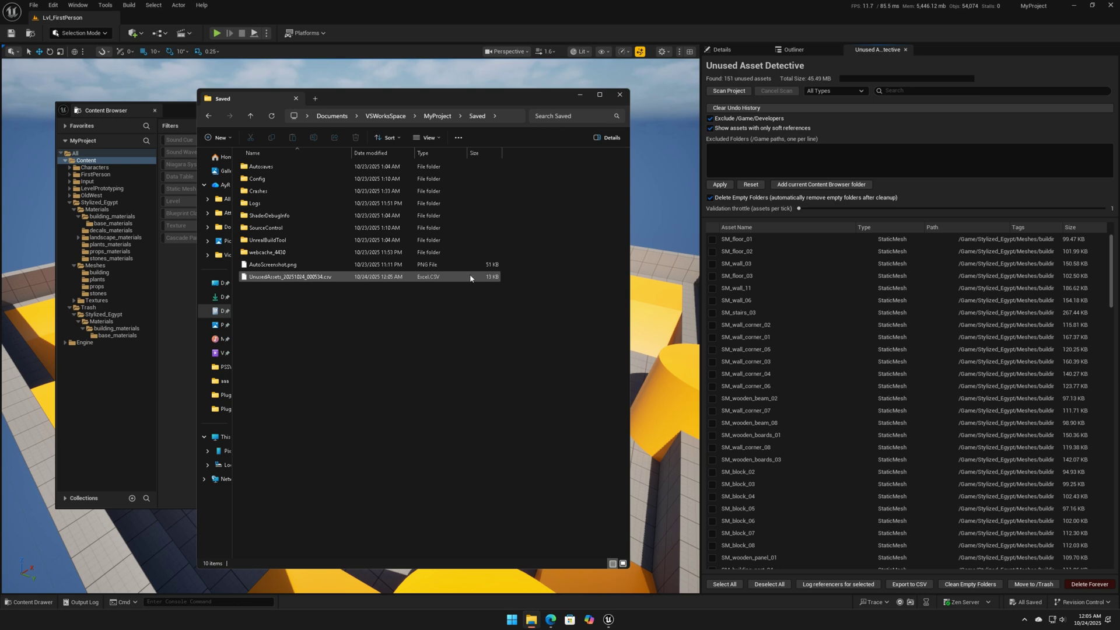
{"action": "right_click", "coordinate": [306, 278]}
{"action": "left_click", "coordinate": [365, 440]}
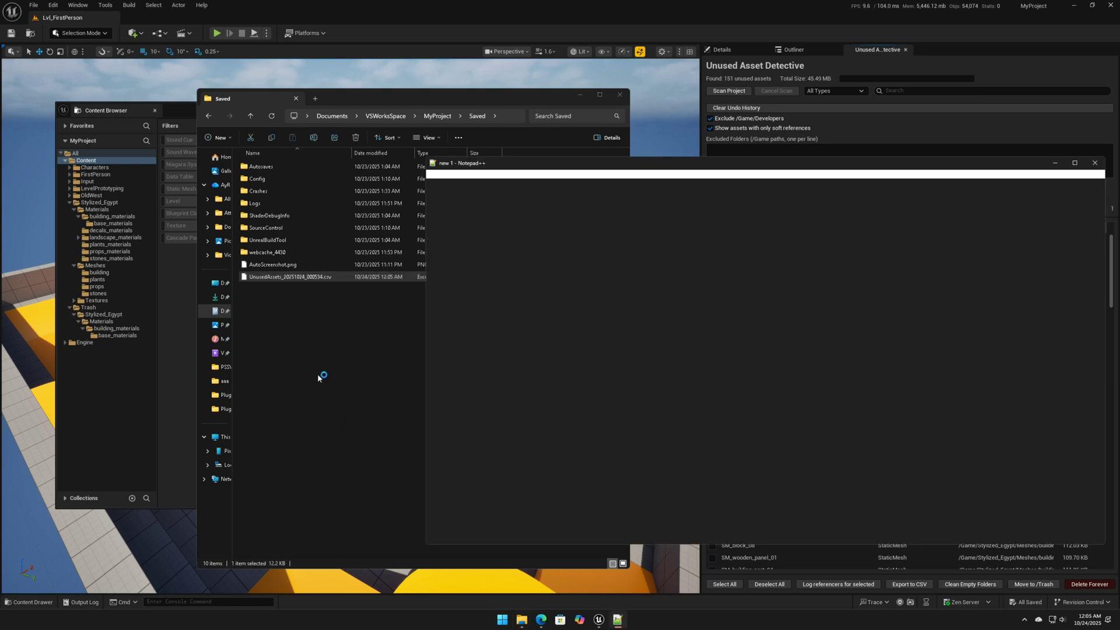
{"action": "left_click_drag", "start_coordinate": [1100, 234], "coordinate": [1082, 187]}
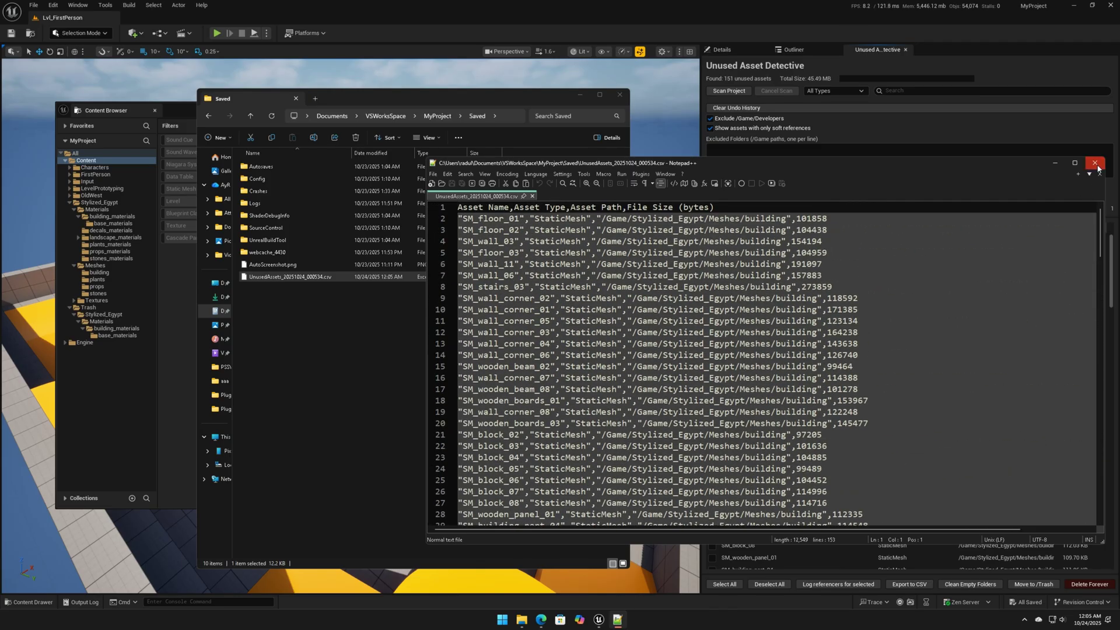
{"action": "left_click", "coordinate": [1096, 163]}
{"action": "left_click", "coordinate": [618, 96]}
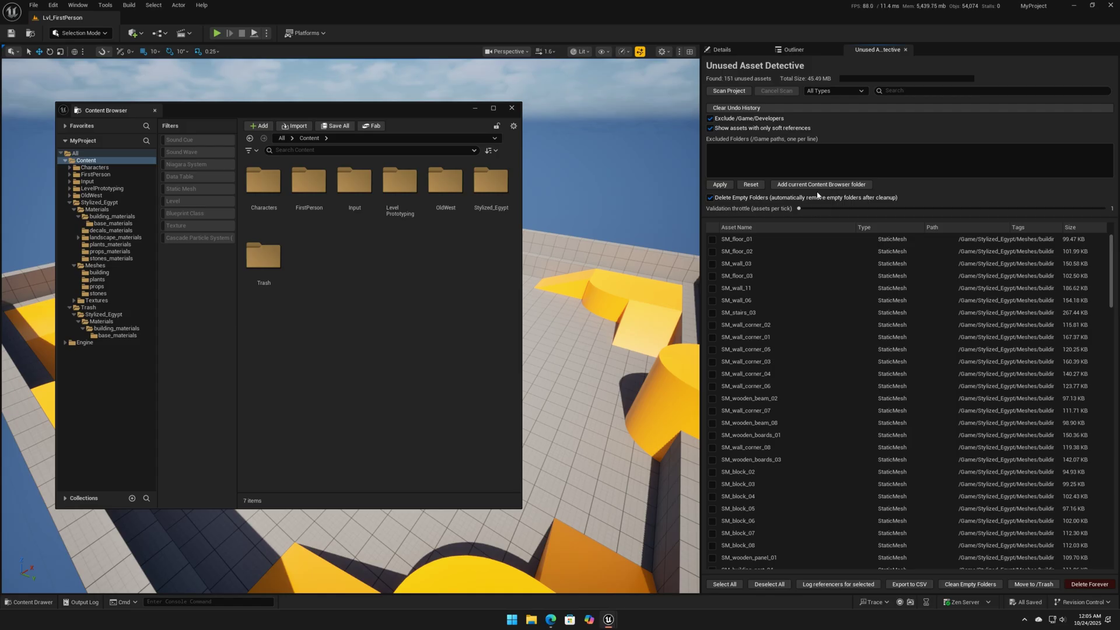
- Create a folder named asdfsadf in the Content folder
{"action": "right_click", "coordinate": [344, 287]}
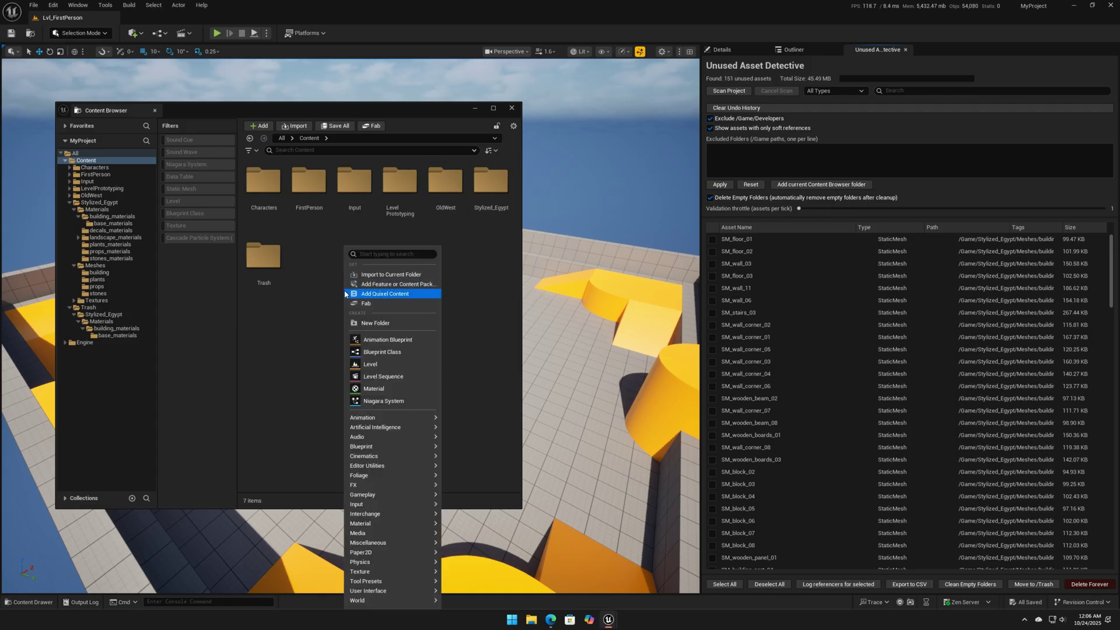
{"action": "left_click", "coordinate": [364, 320]}
{"action": "type", "text": "asdfsadf"}
{"action": "key", "text": "Return"}
- Create a Blueprint class named 23234we34 inside the asdfsadf folder and save it
{"action": "double_click", "coordinate": [264, 184]}
{"action": "right_click", "coordinate": [302, 242]}
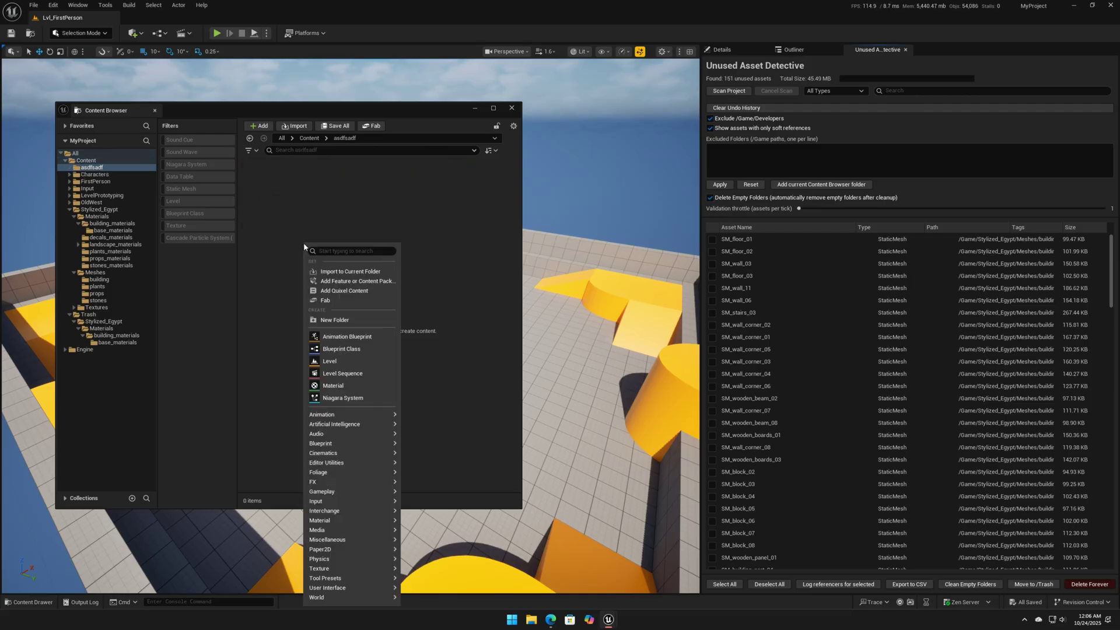
{"action": "left_click", "coordinate": [342, 348]}
{"action": "left_click", "coordinate": [467, 250]}
{"action": "type", "text": "23234we34"}
{"action": "key", "text": "Return"}
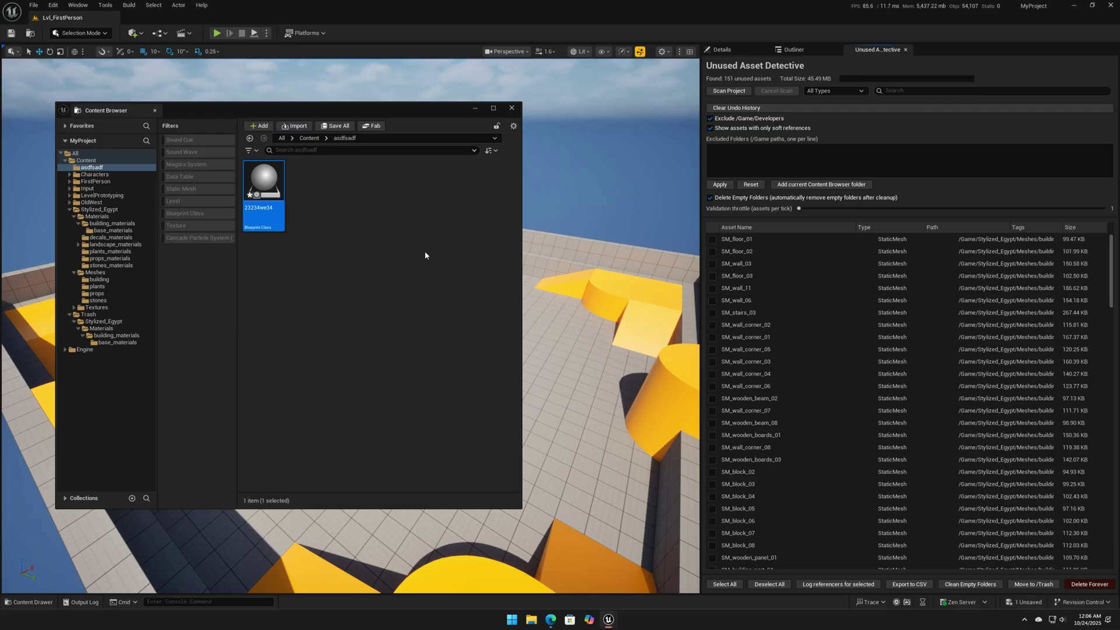
{"action": "left_click", "coordinate": [1026, 602]}
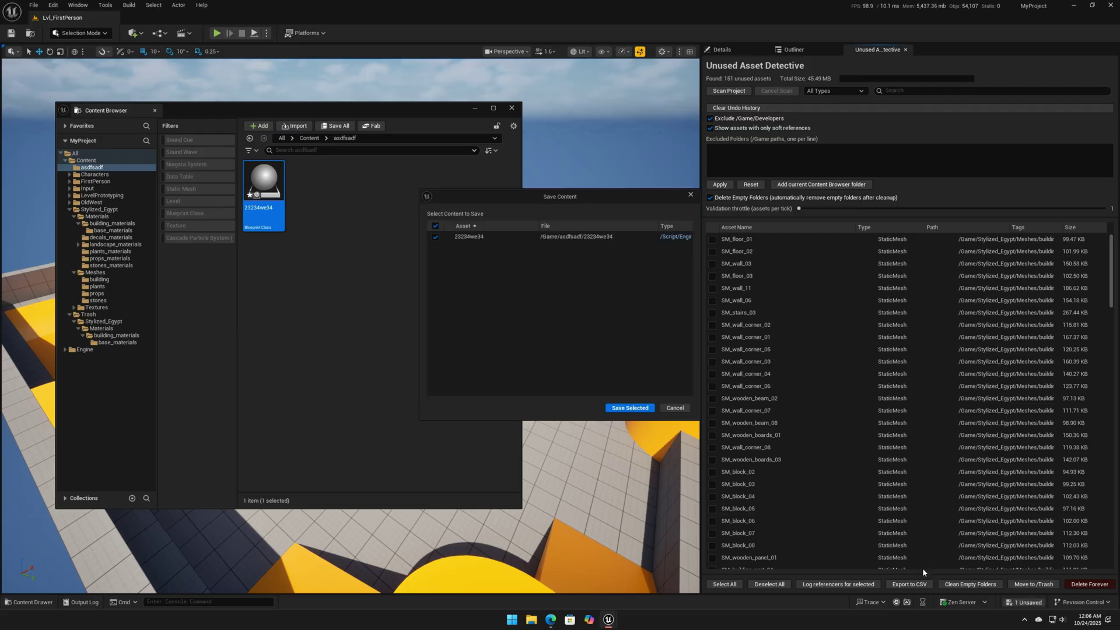
{"action": "left_click", "coordinate": [629, 409]}
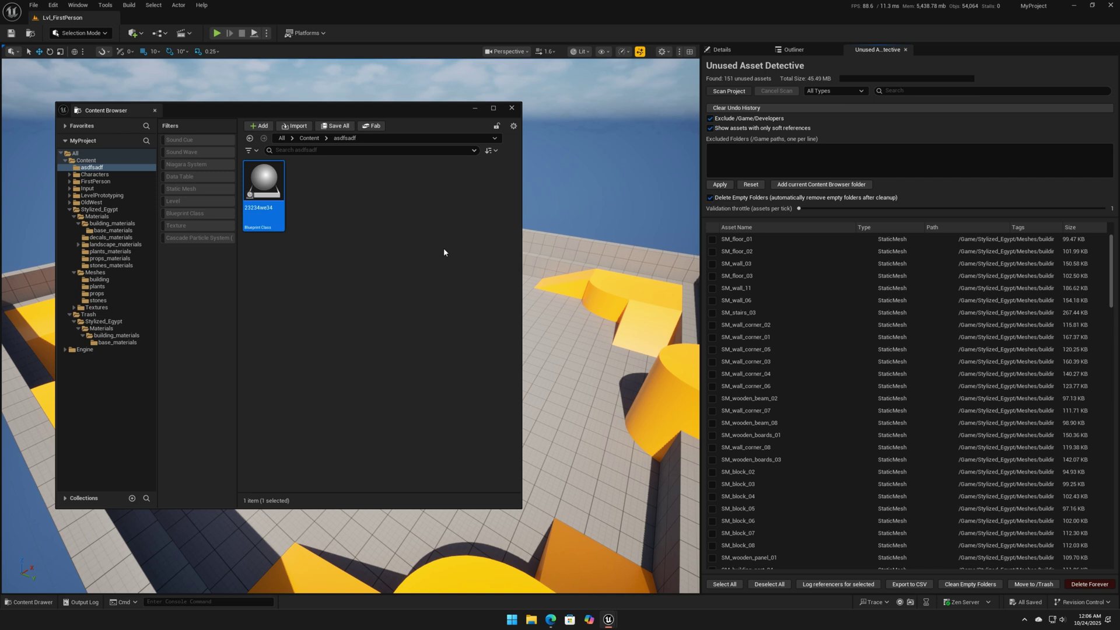
- Rescan the project, filter the unused assets by 2323, and highlight the 23234we34 Blueprint
{"action": "left_click", "coordinate": [892, 90]}
{"action": "type", "text": "23"}
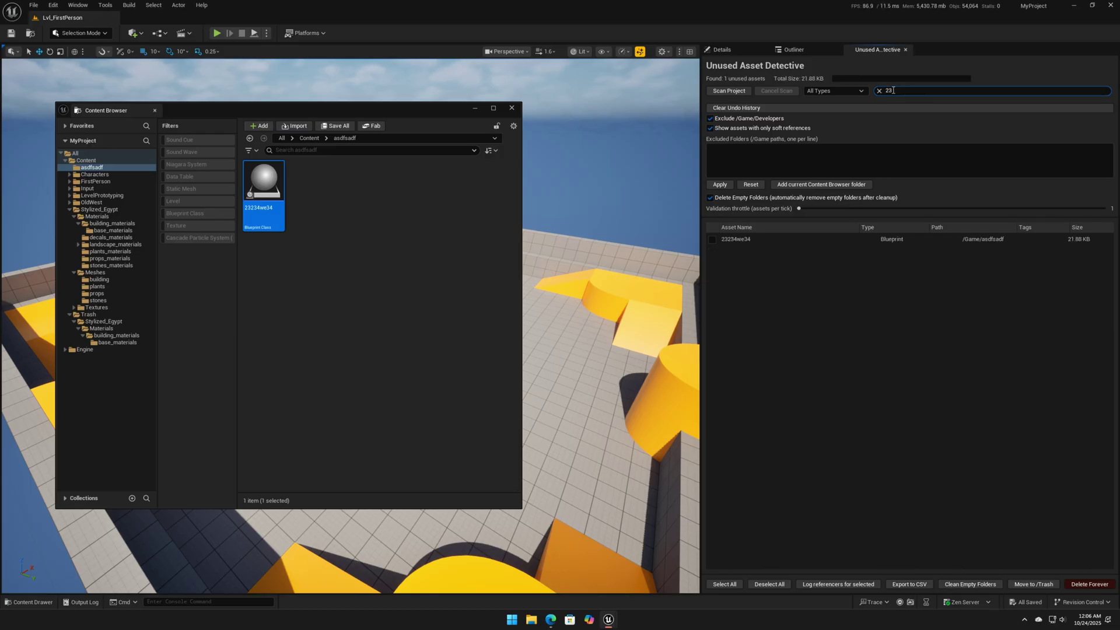
{"action": "type", "text": "23"}
{"action": "left_click", "coordinate": [739, 242]}
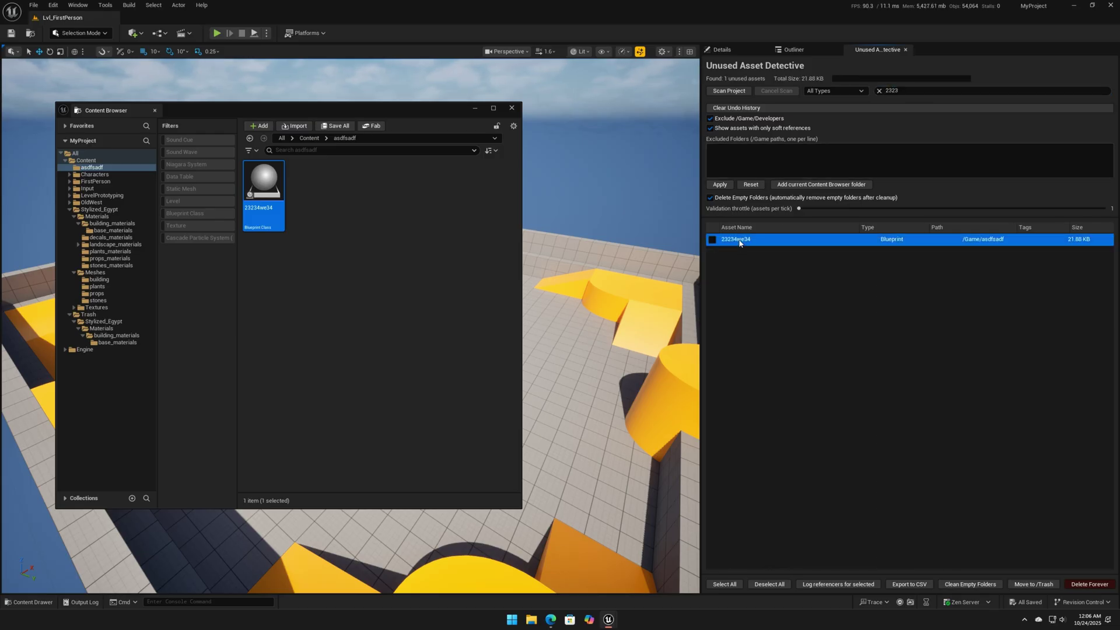
- Turn off automatic empty-folder deletion and permanently delete the unused 23234we34 Blueprint
{"action": "left_click", "coordinate": [730, 197]}
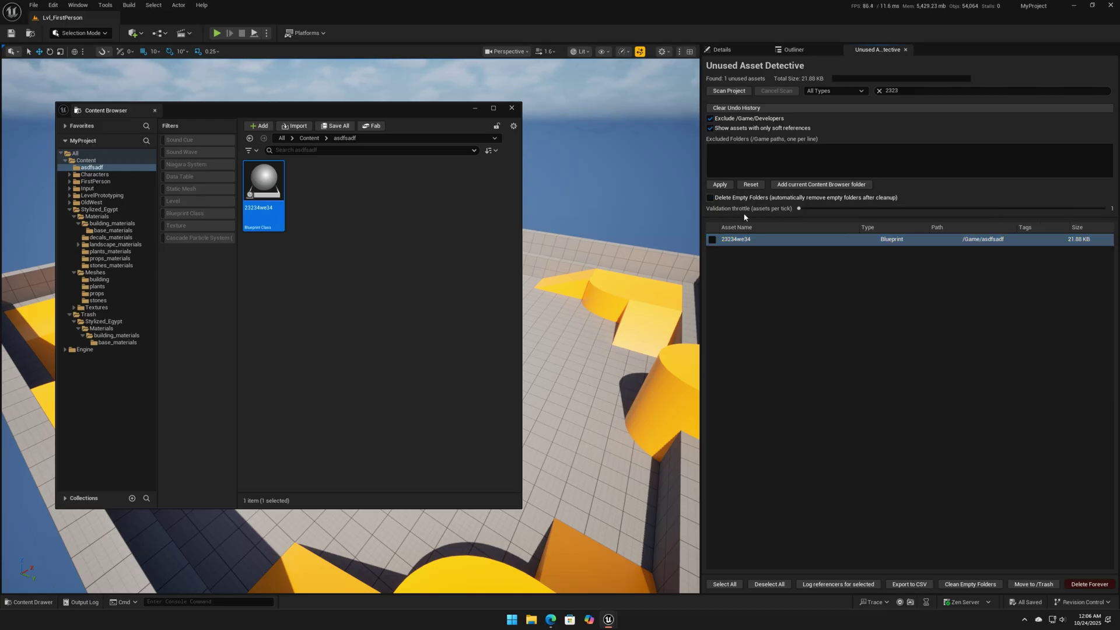
{"action": "left_click", "coordinate": [1089, 584]}
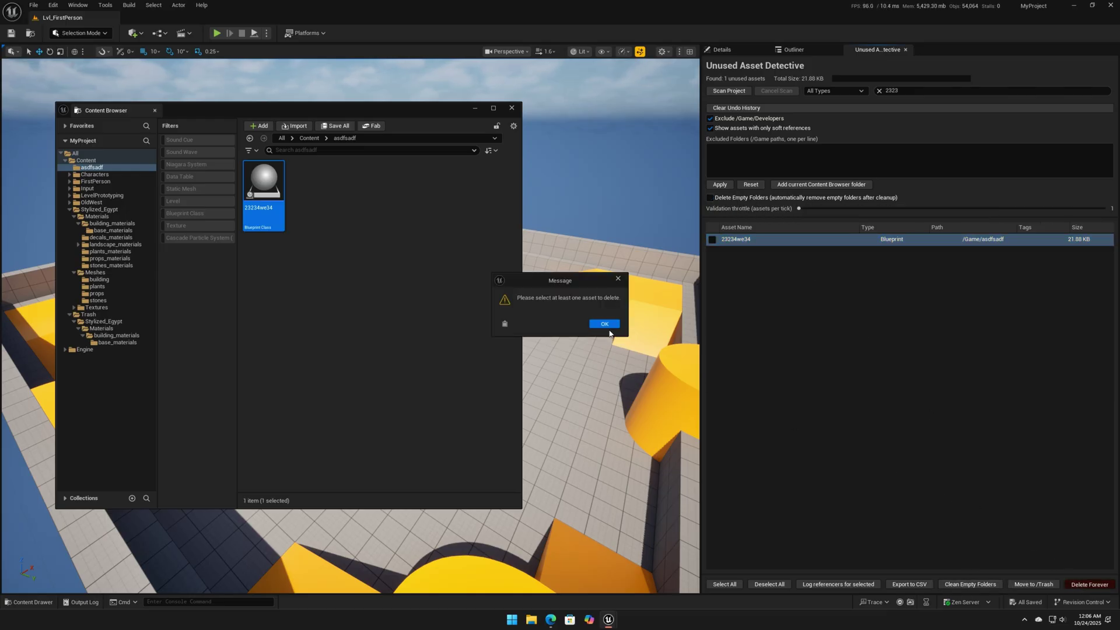
{"action": "left_click", "coordinate": [607, 325]}
{"action": "left_click", "coordinate": [713, 240]}
{"action": "left_click", "coordinate": [1089, 584]}
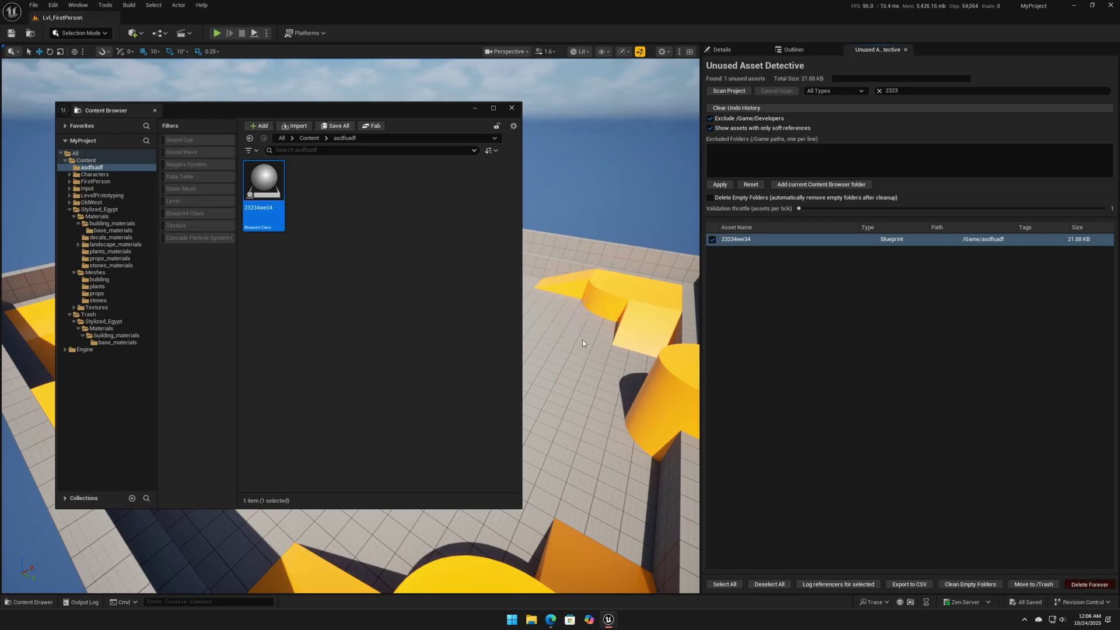
{"action": "left_click", "coordinate": [596, 347]}
{"action": "left_click", "coordinate": [498, 449]}
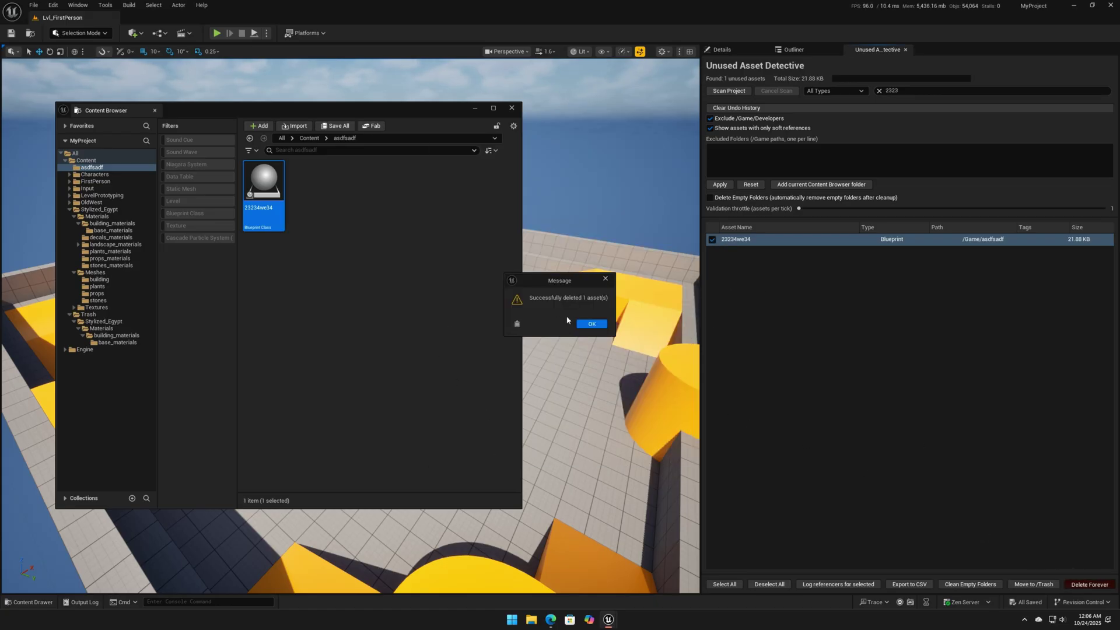
{"action": "left_click", "coordinate": [588, 323]}
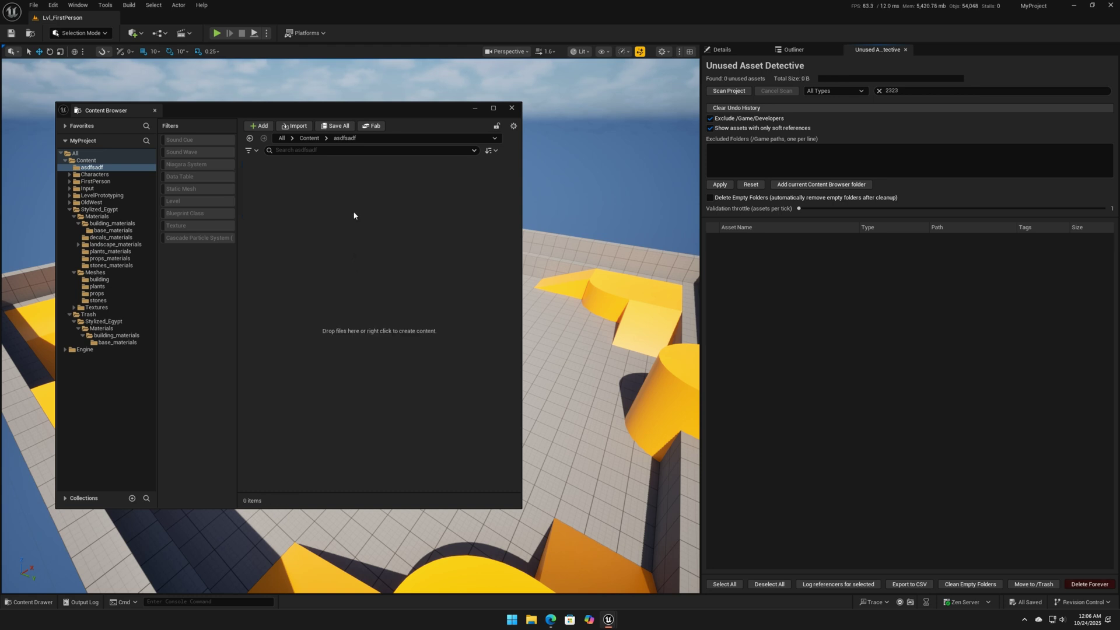
{"action": "left_click", "coordinate": [308, 138]}
{"action": "left_click", "coordinate": [263, 269]}
{"action": "double_click", "coordinate": [268, 203]}
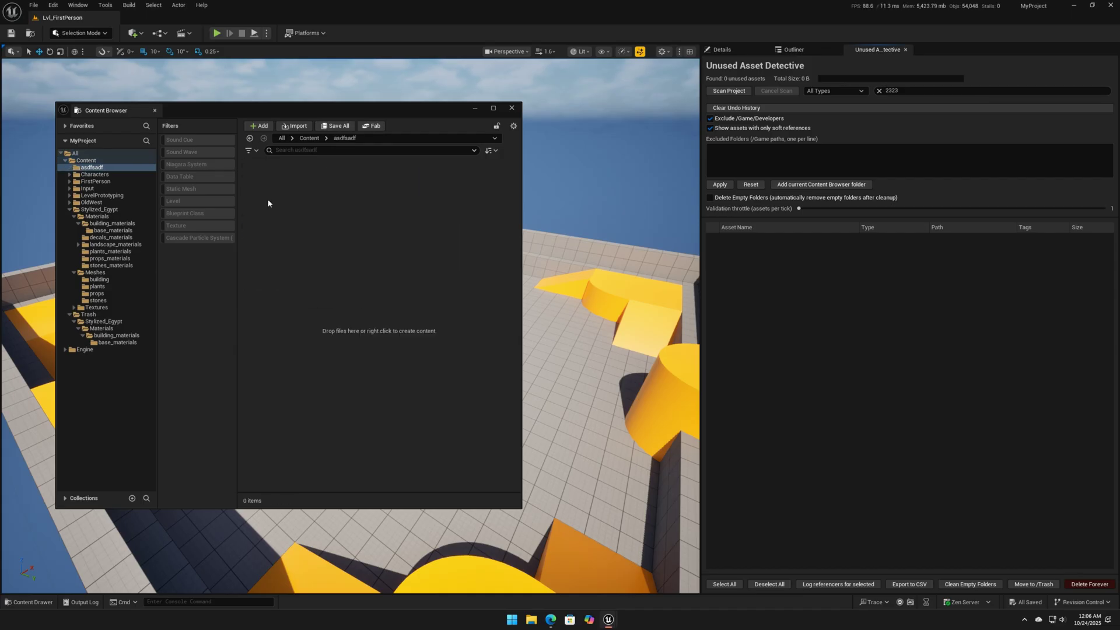
{"action": "right_click", "coordinate": [307, 226]}
{"action": "left_click", "coordinate": [336, 318]}
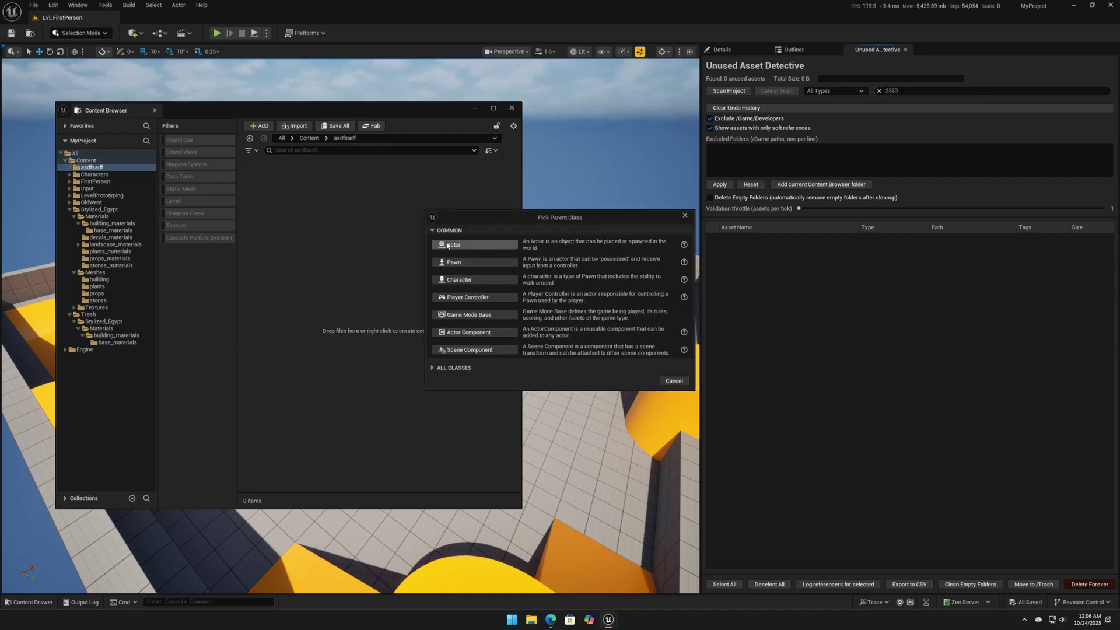
{"action": "left_click", "coordinate": [447, 245]}
{"action": "type", "text": "45645654645"}
{"action": "key", "text": "Return"}
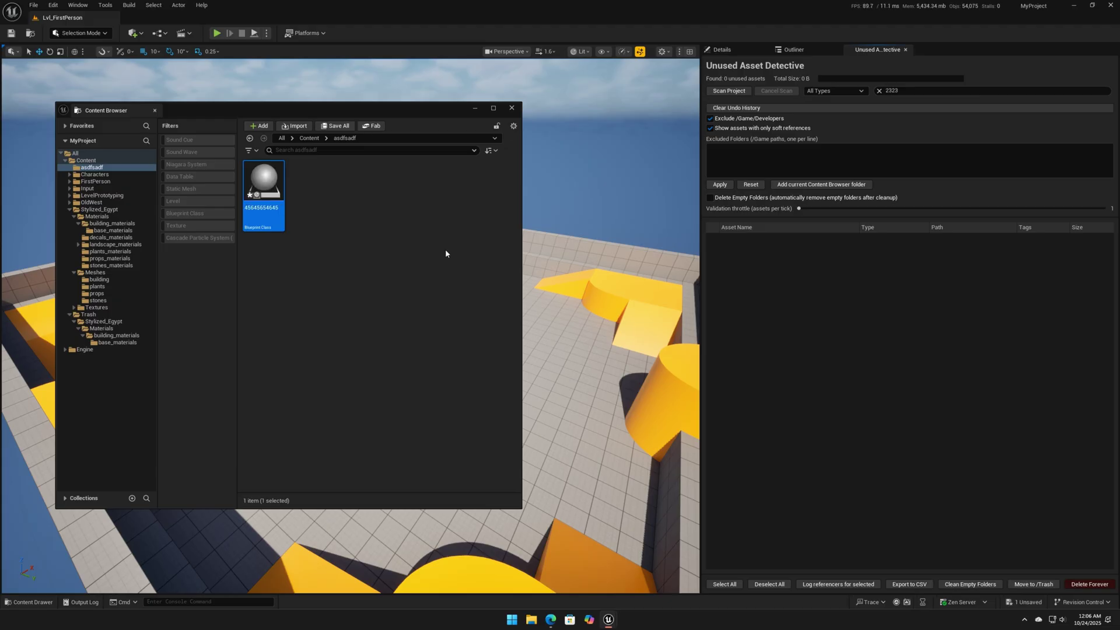
{"action": "left_click", "coordinate": [1025, 602]}
{"action": "left_click", "coordinate": [618, 408]}
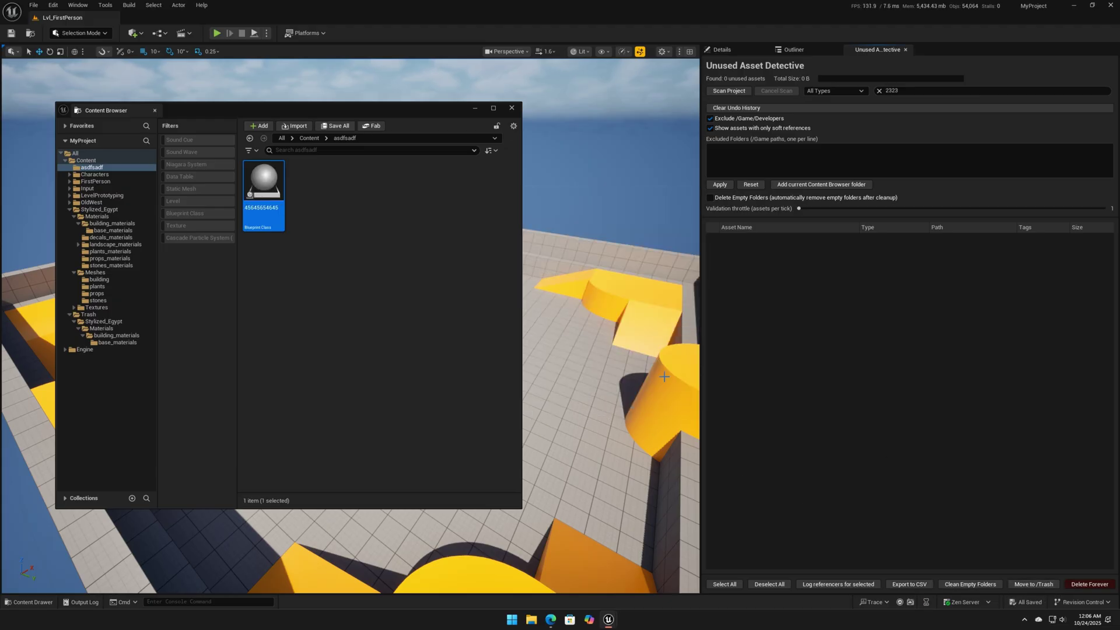
- Clear the asset filter, rescan the project, and filter the unused assets by 4564
{"action": "left_click", "coordinate": [880, 90]}
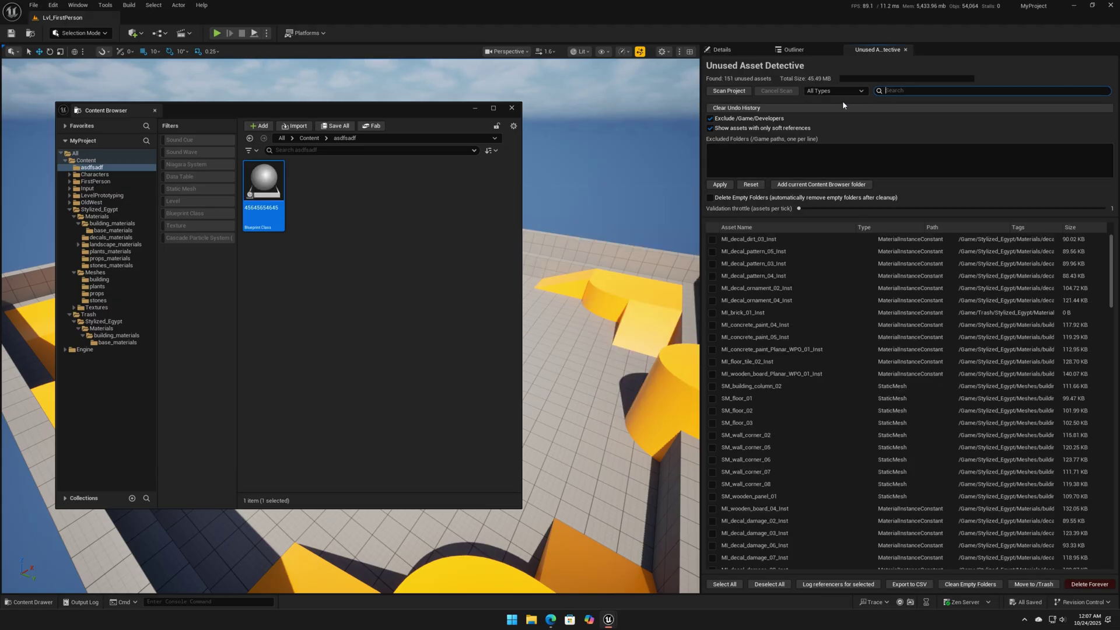
{"action": "left_click", "coordinate": [730, 92]}
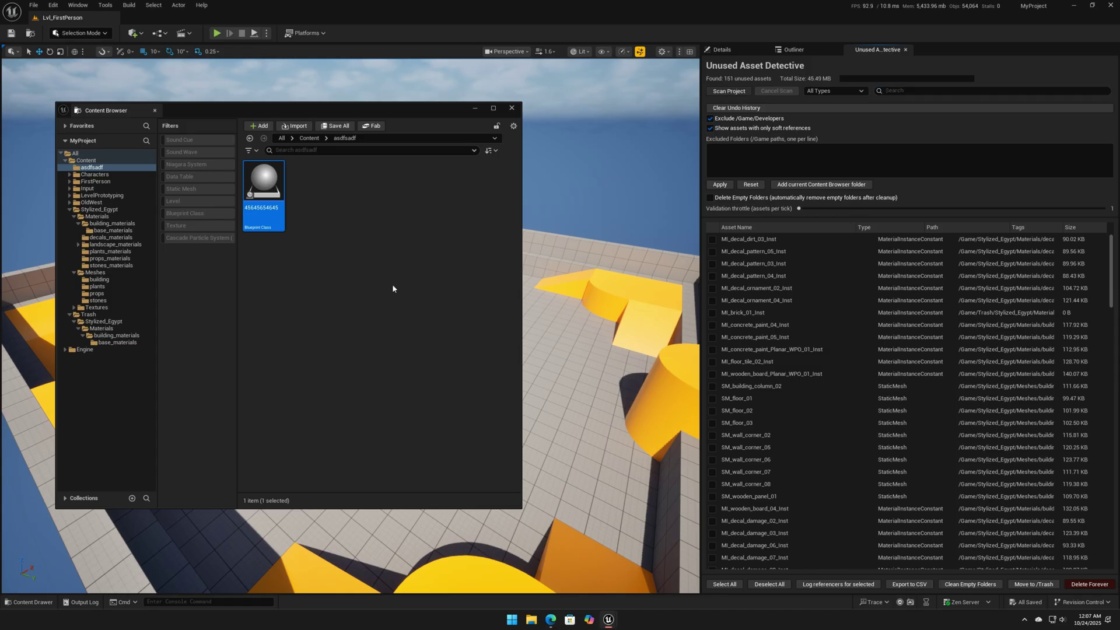
{"action": "left_click", "coordinate": [897, 92]}
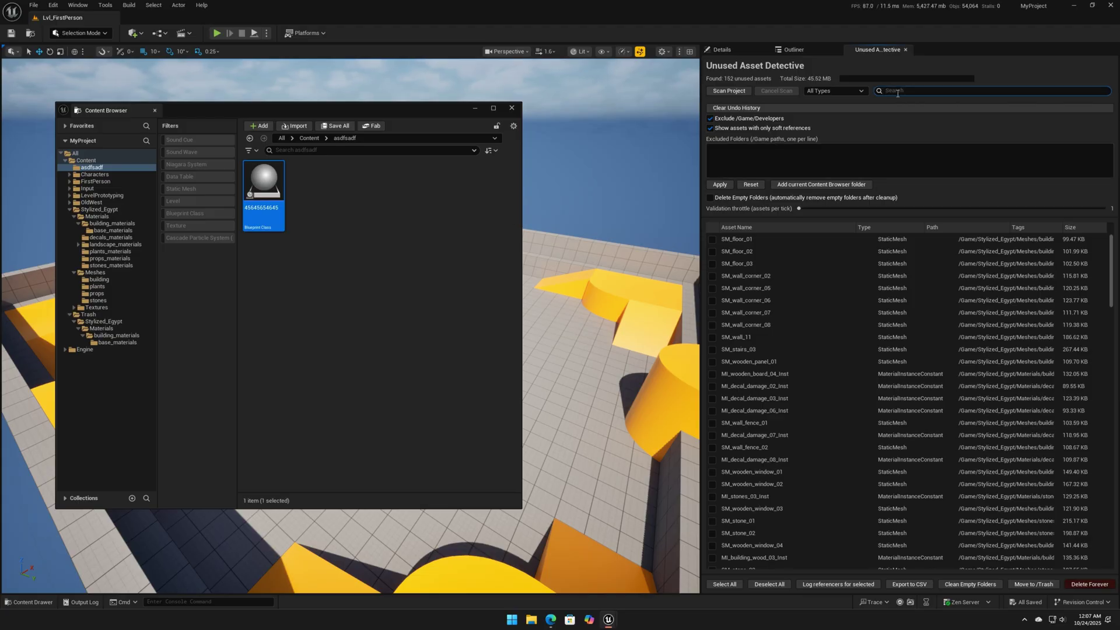
{"action": "type", "text": "4564"}
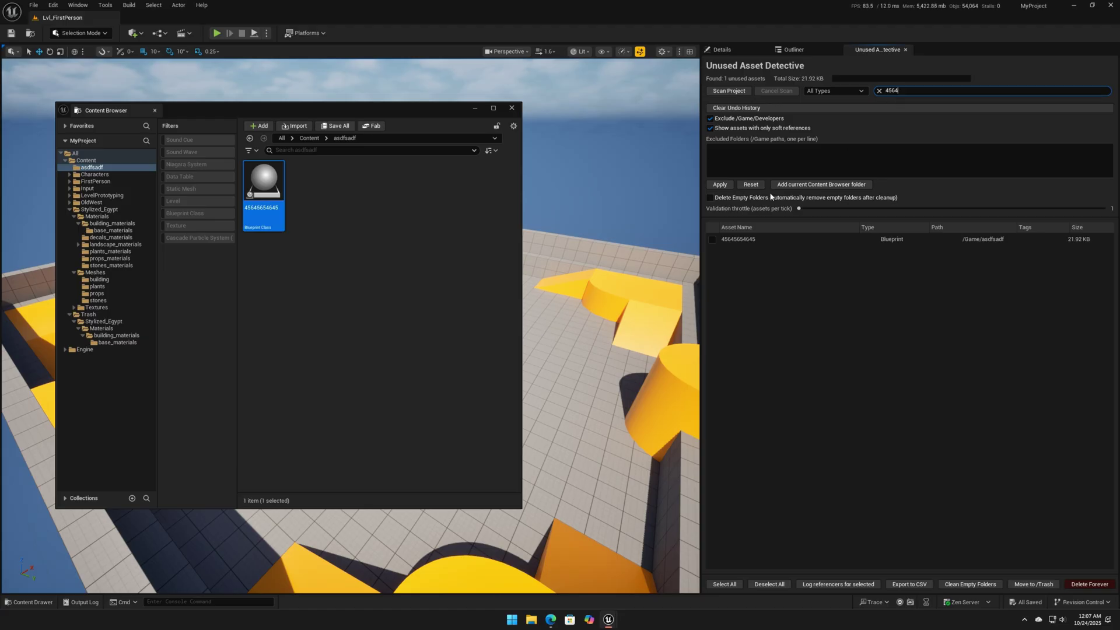
{"action": "left_click", "coordinate": [711, 198]}
{"action": "right_click", "coordinate": [734, 244]}
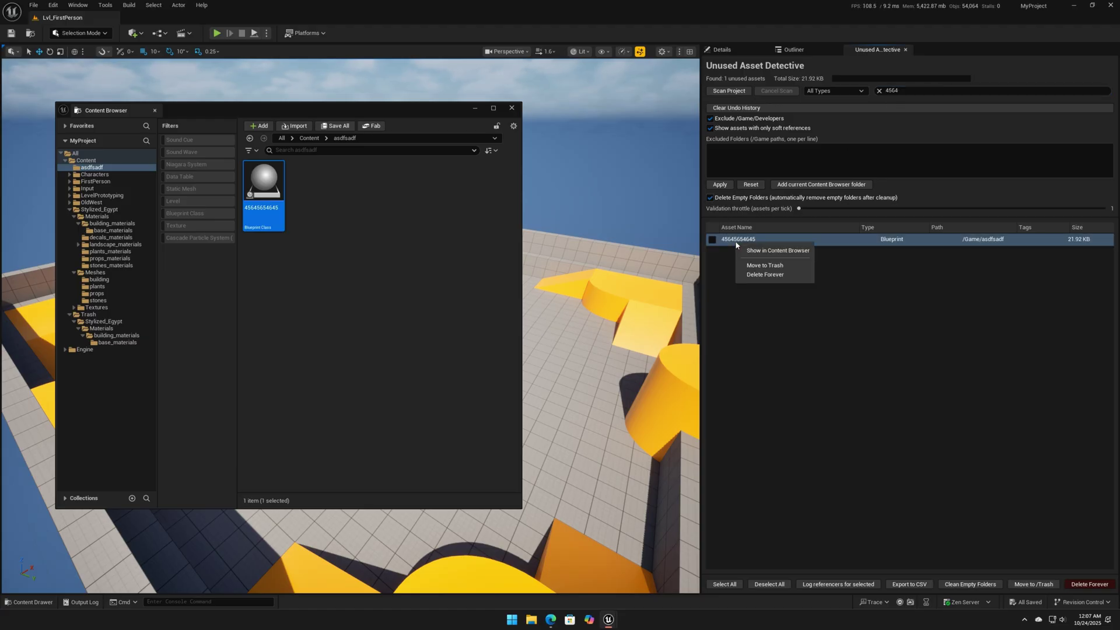
{"action": "left_click", "coordinate": [759, 275]}
{"action": "left_click", "coordinate": [582, 342]}
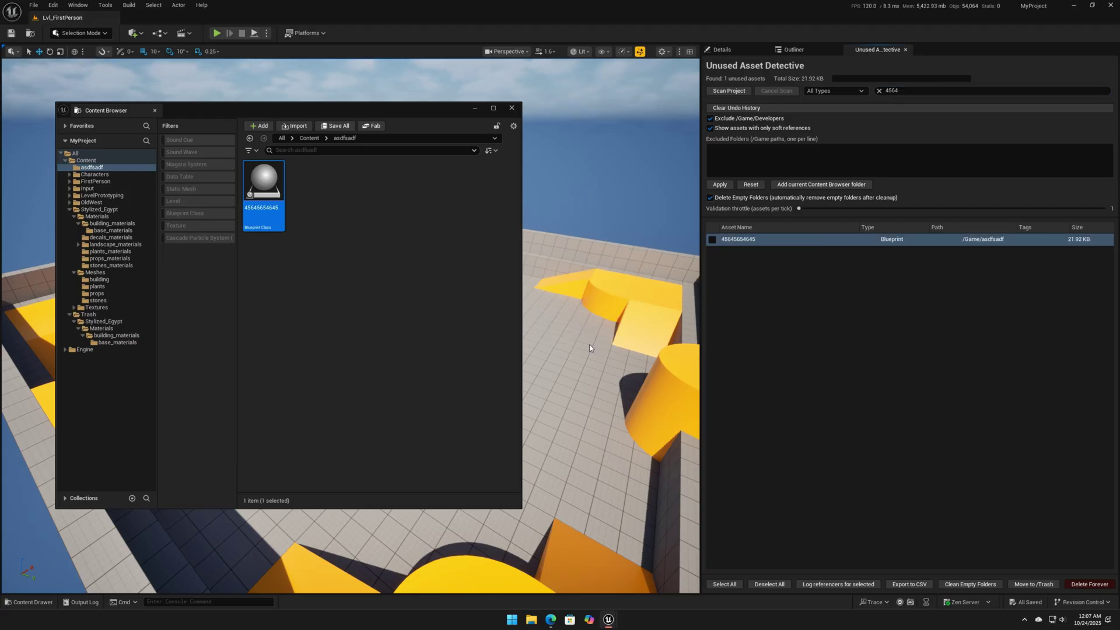
{"action": "left_click", "coordinate": [539, 452]}
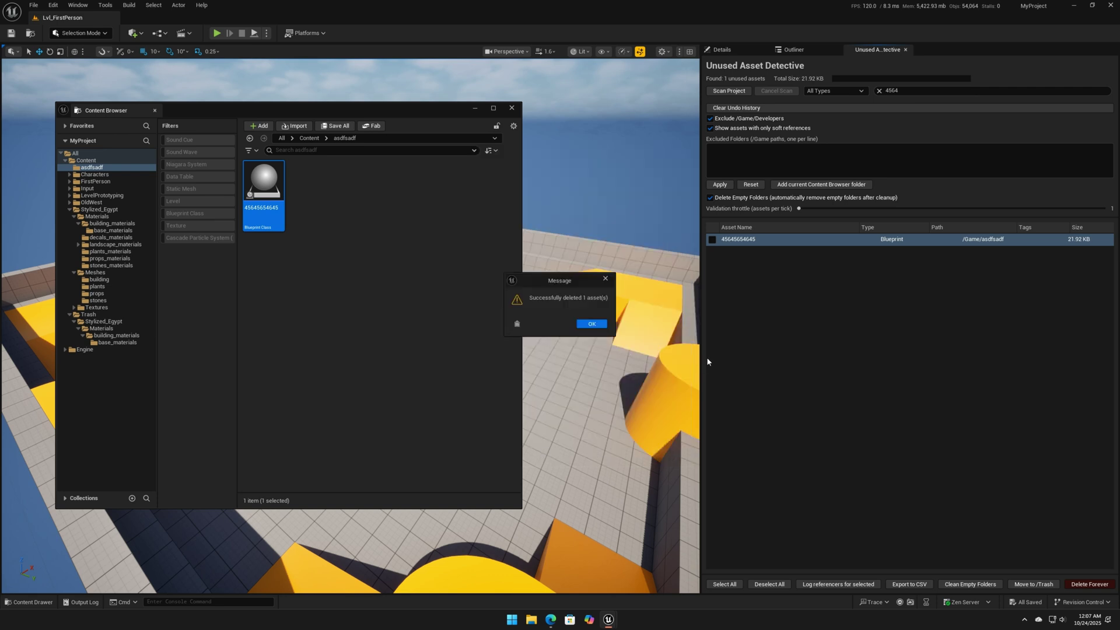
{"action": "left_click", "coordinate": [600, 323]}
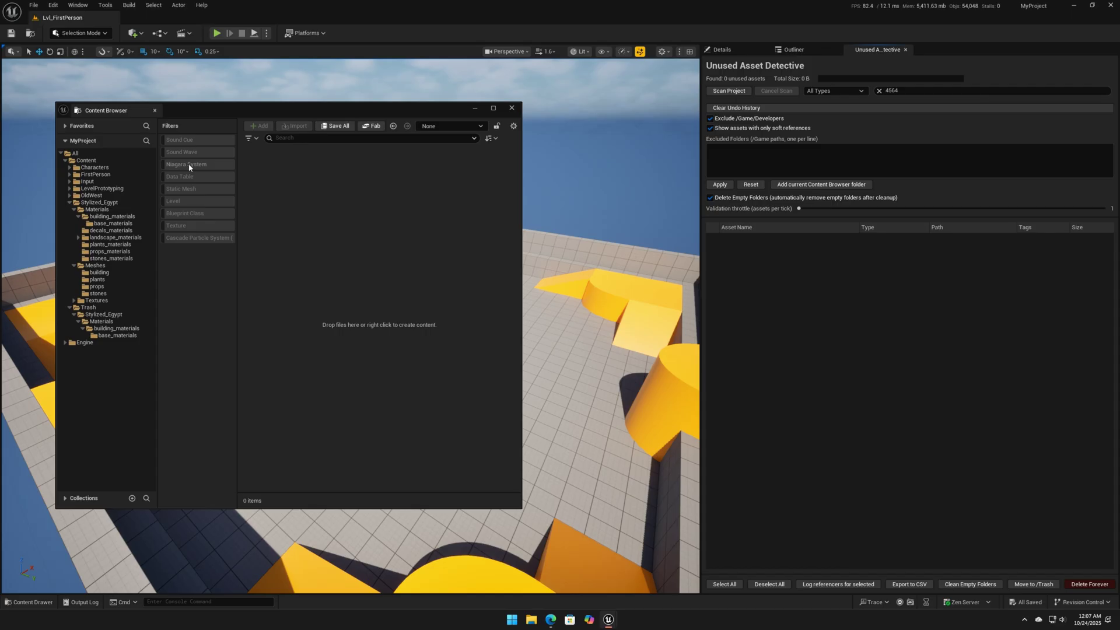
- With the Content folder in view, clean up the project's empty folders and clear the unused asset filter
{"action": "left_click", "coordinate": [84, 160]}
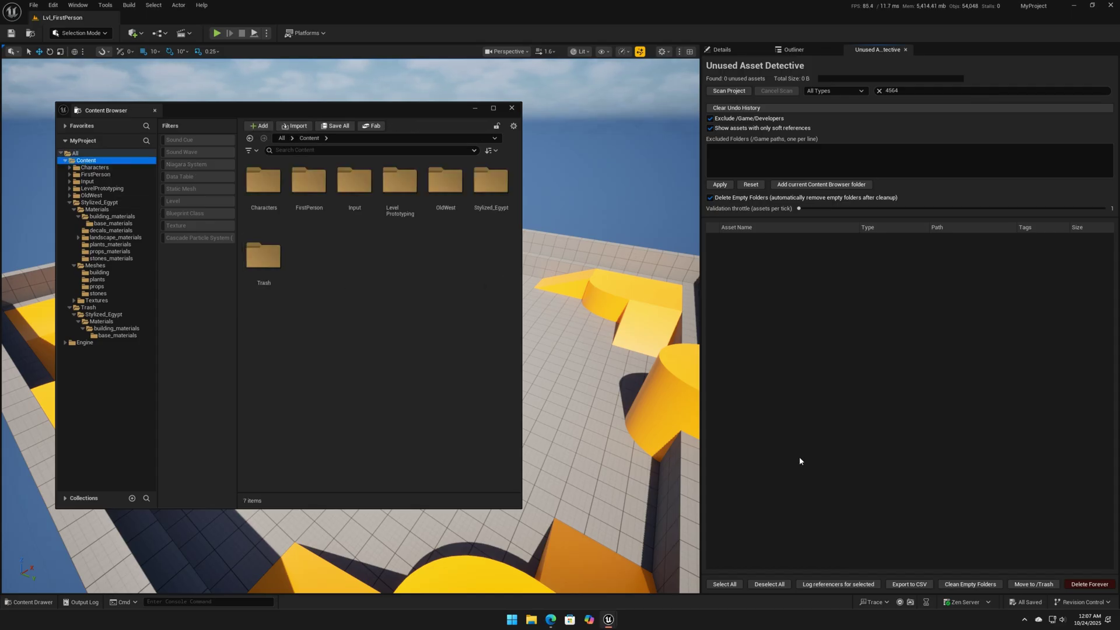
{"action": "left_click", "coordinate": [968, 585]}
{"action": "left_click", "coordinate": [584, 328]}
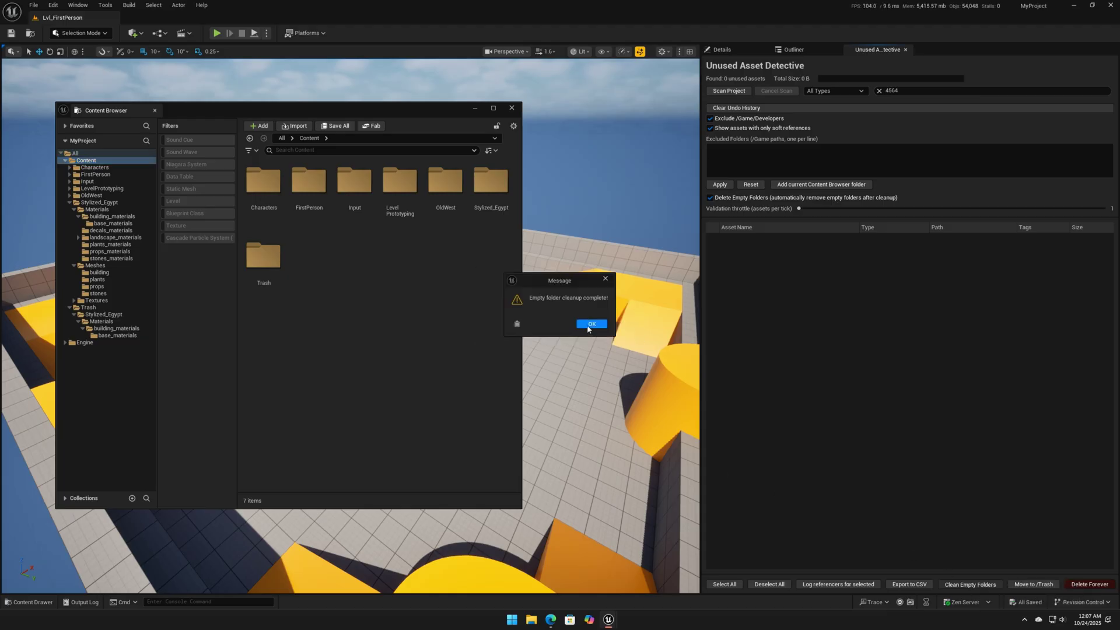
{"action": "left_click", "coordinate": [589, 325]}
{"action": "left_click", "coordinate": [879, 90]}
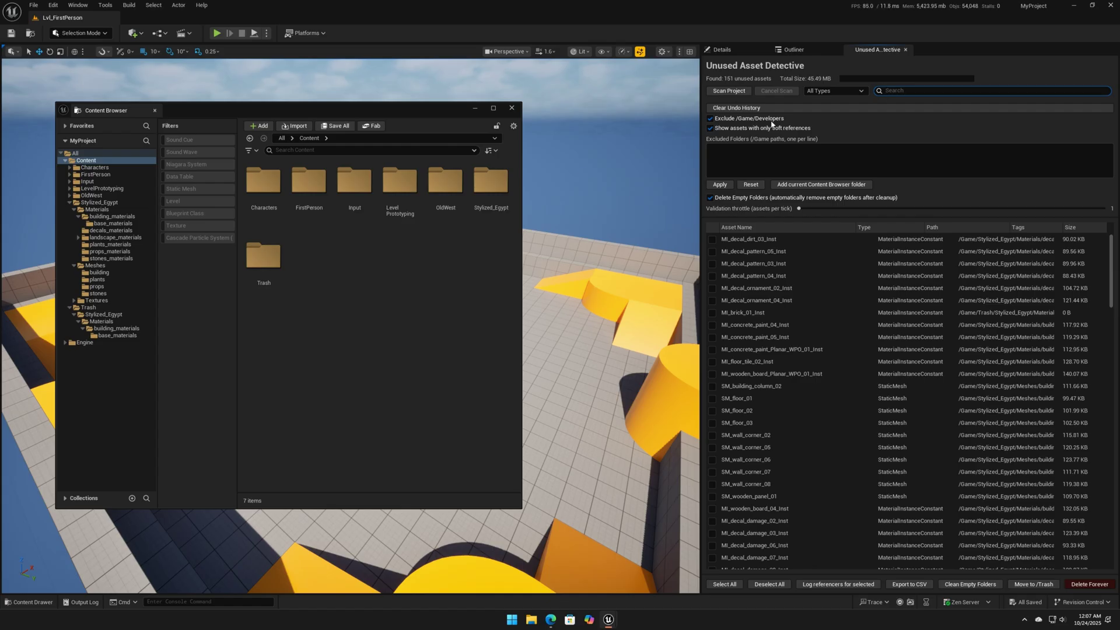
- Create an Actor Blueprint class named heyhey directly in the Content folder and save it
{"action": "left_click_drag", "start_coordinate": [388, 108], "coordinate": [532, 127]}
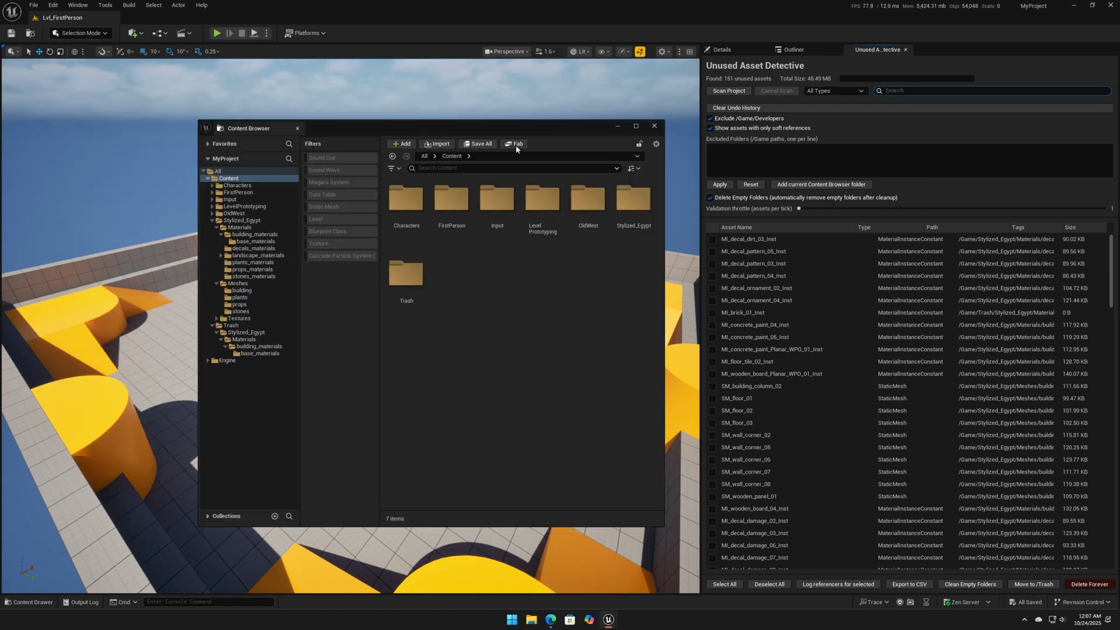
{"action": "right_click", "coordinate": [471, 300]}
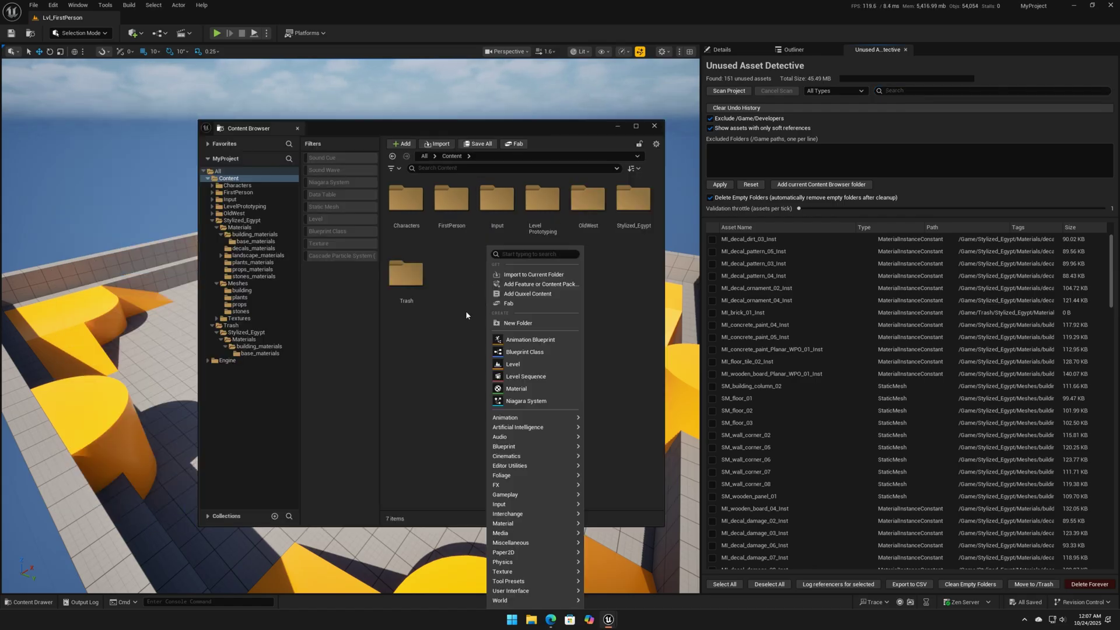
{"action": "left_click", "coordinate": [513, 352]}
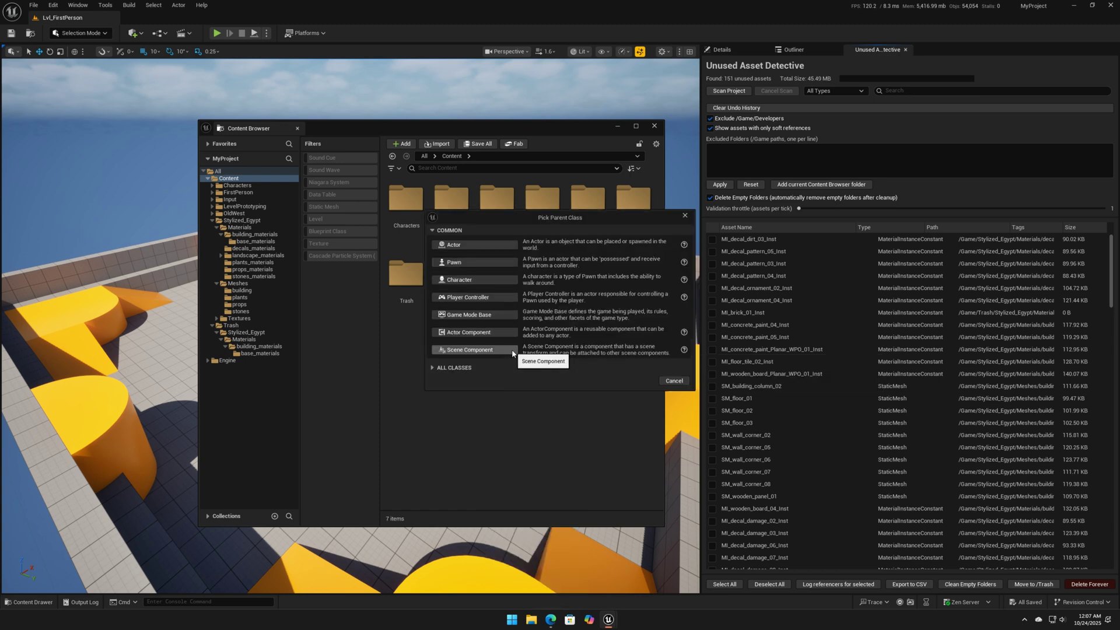
{"action": "left_click", "coordinate": [463, 246]}
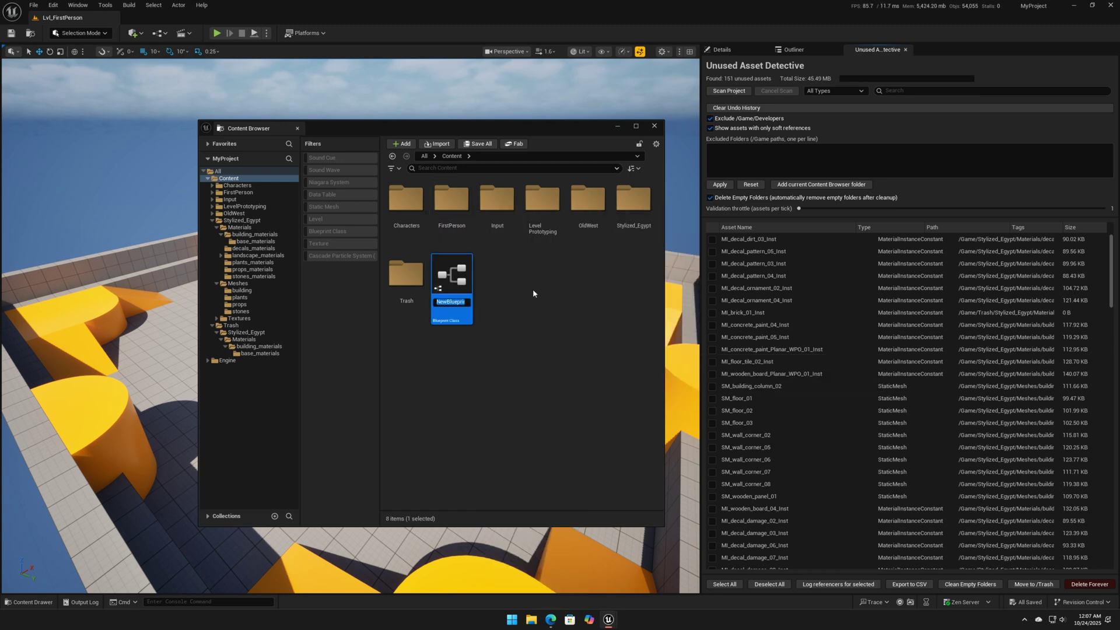
{"action": "type", "text": "heyhey"}
{"action": "key", "text": "Return"}
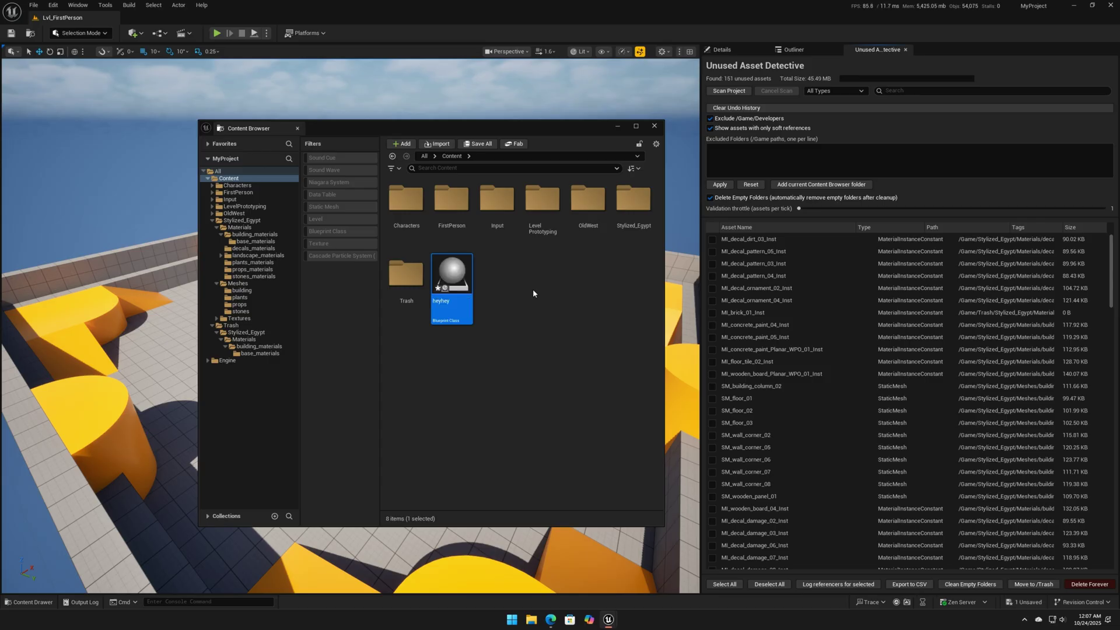
{"action": "left_click", "coordinate": [1011, 602]}
{"action": "left_click", "coordinate": [633, 410]}
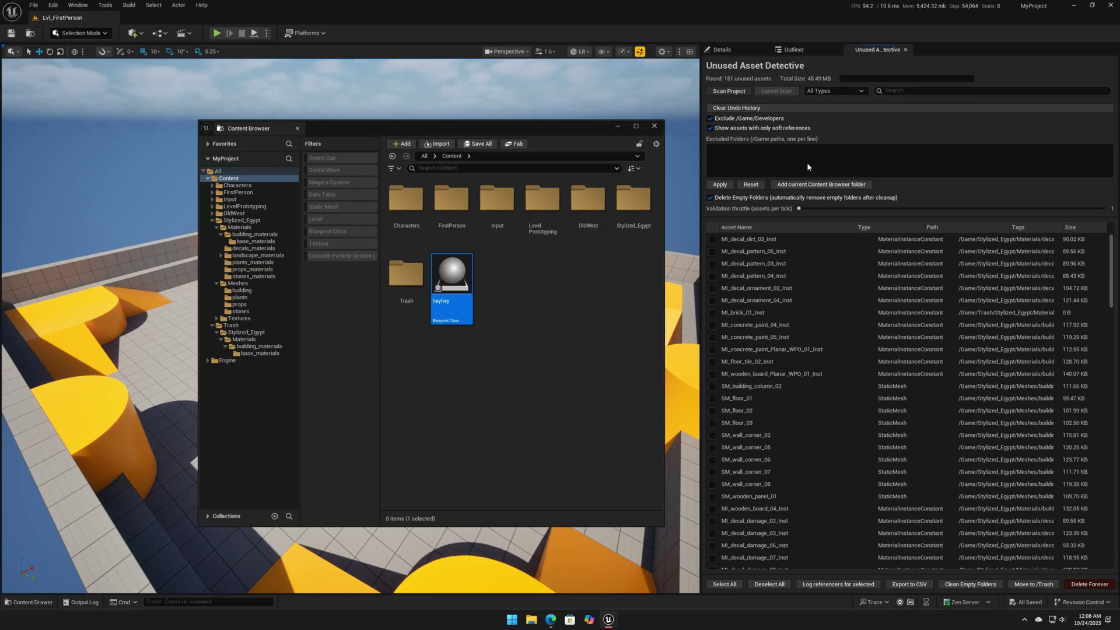
- Rescan the project and filter the unused assets by hey
{"action": "left_click", "coordinate": [901, 91]}
{"action": "type", "text": "h"}
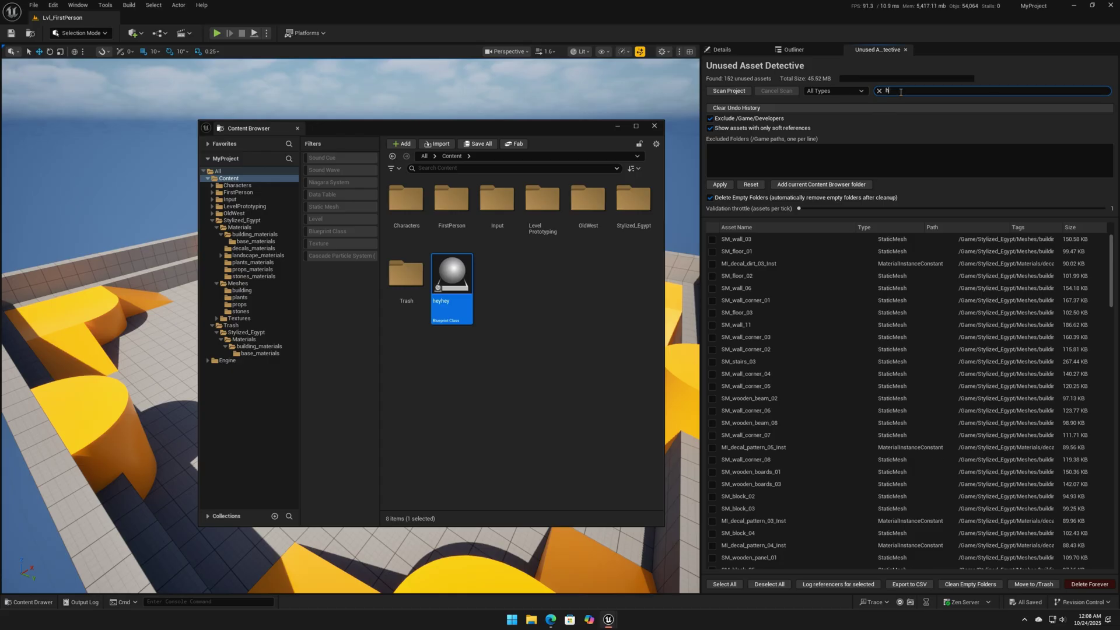
{"action": "type", "text": "ey"}
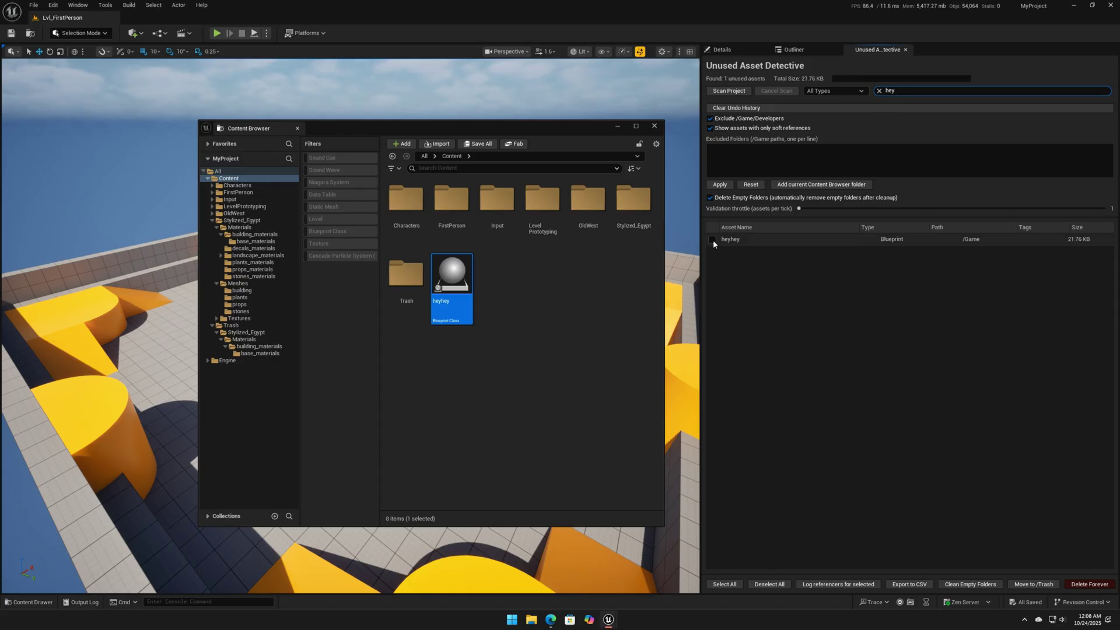
- Place the heyhey Blueprint in the level on top of the nearest yellow cylinder and save the change
{"action": "left_click_drag", "start_coordinate": [449, 311], "coordinate": [88, 401]}
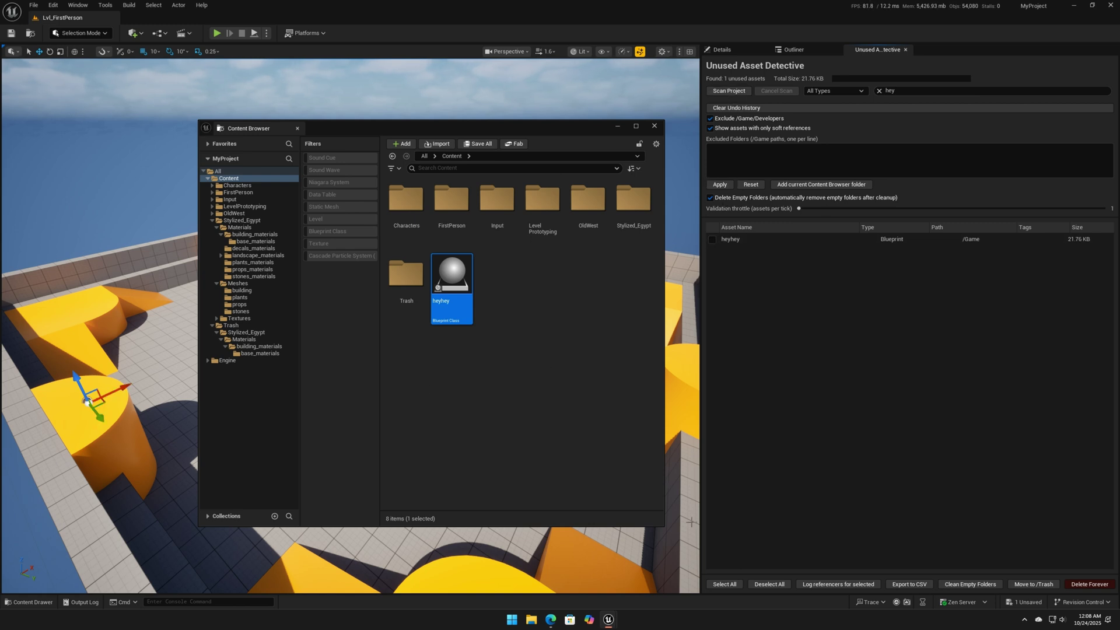
{"action": "left_click", "coordinate": [1018, 602]}
{"action": "left_click", "coordinate": [628, 407]}
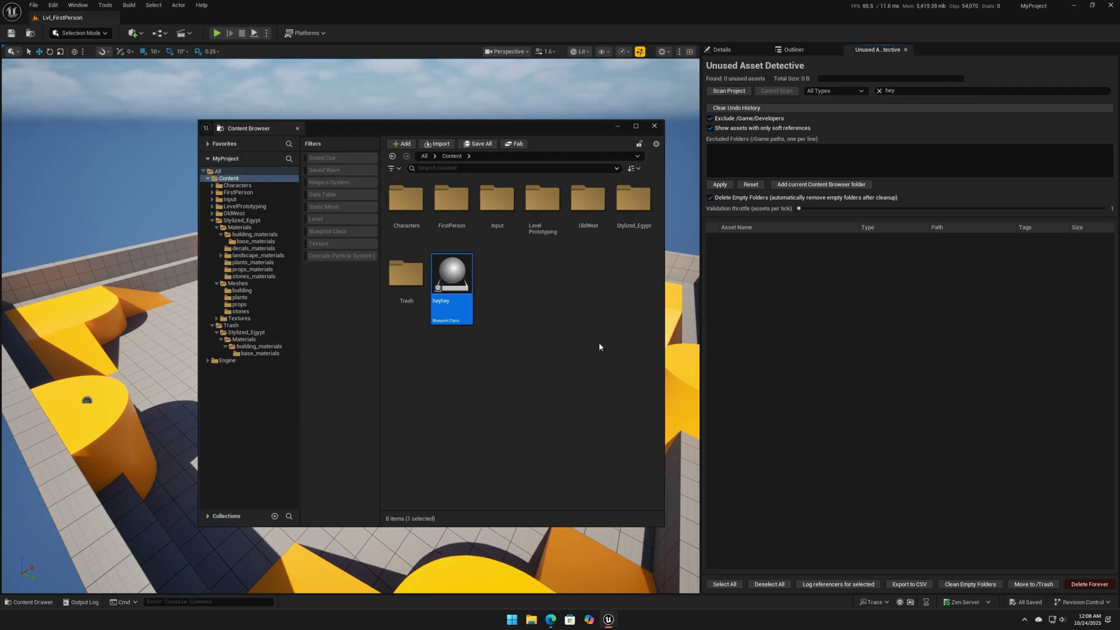
- Delete the heyhey actor from the yellow cylinder in the level and save the change
{"action": "left_click", "coordinate": [86, 400]}
{"action": "key", "text": "Delete"}
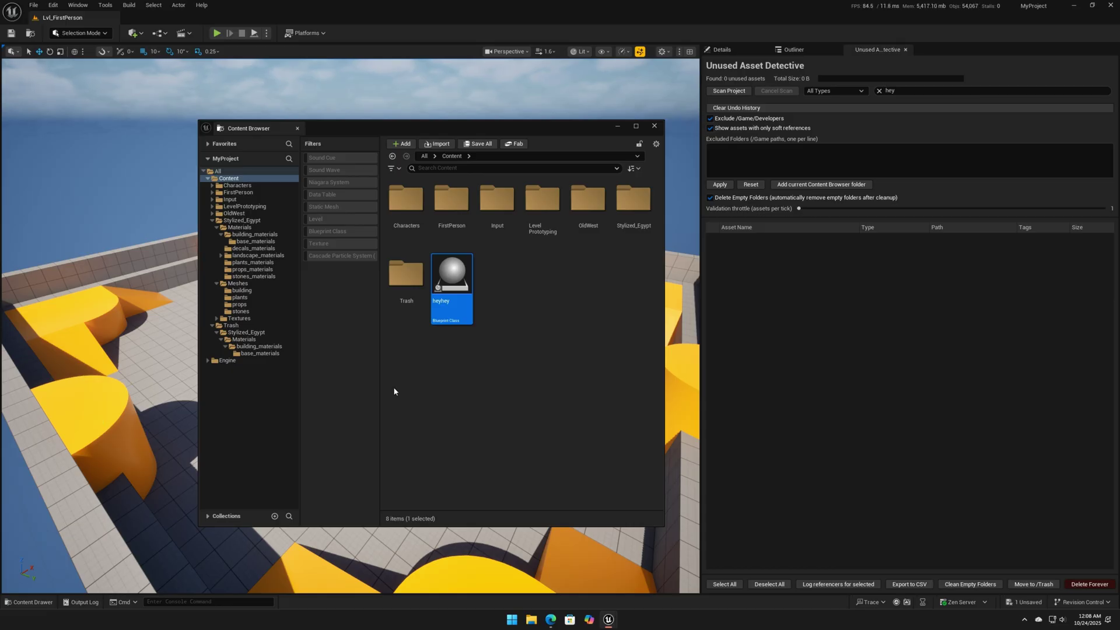
{"action": "left_click", "coordinate": [1025, 602]}
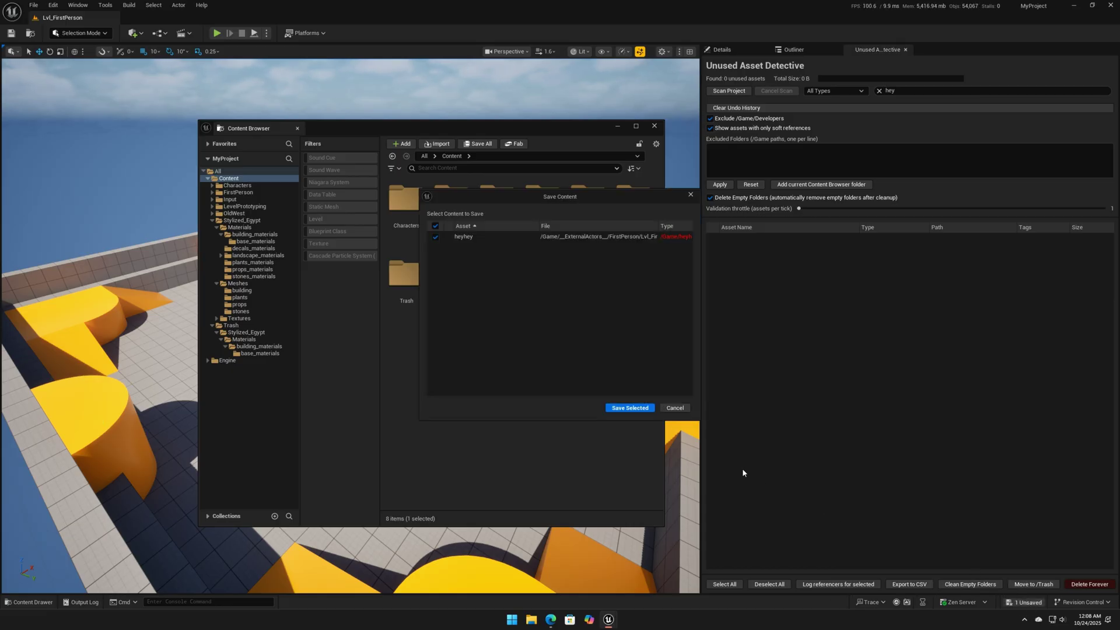
{"action": "left_click", "coordinate": [639, 410]}
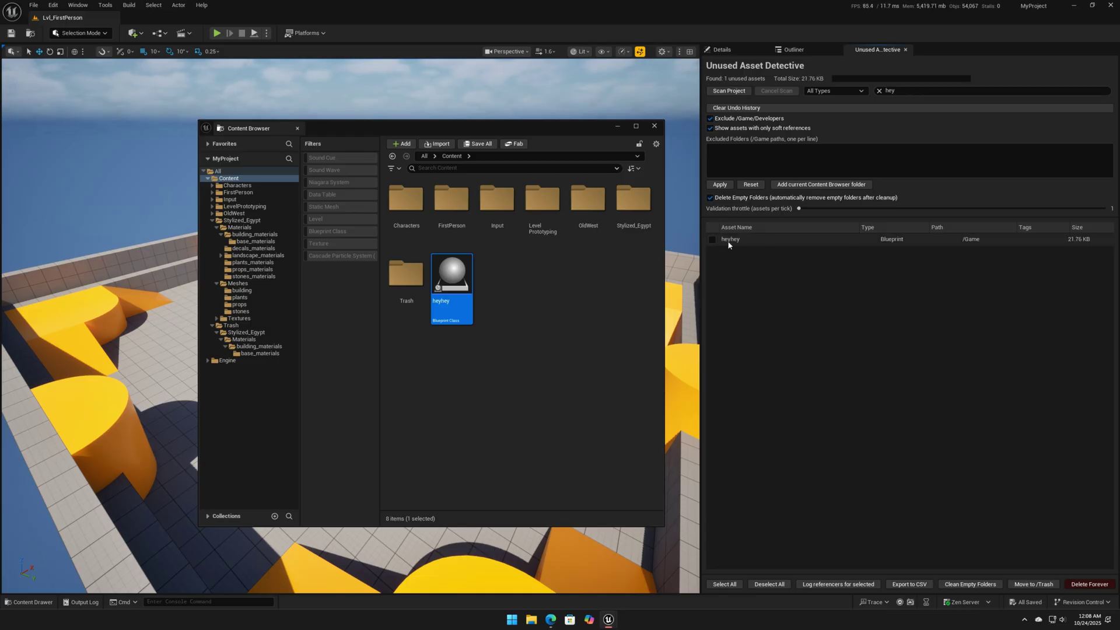
- Check the pending deletion of the heyhey Blueprint for references, then cancel it without deleting the asset
{"action": "right_click", "coordinate": [450, 287]}
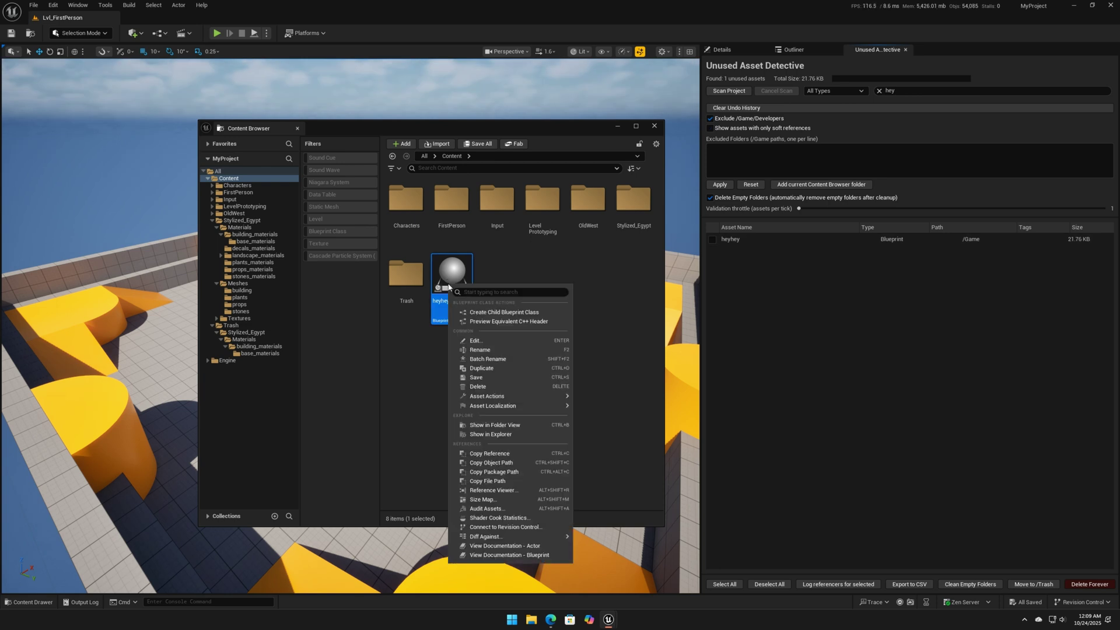
{"action": "left_click", "coordinate": [480, 387]}
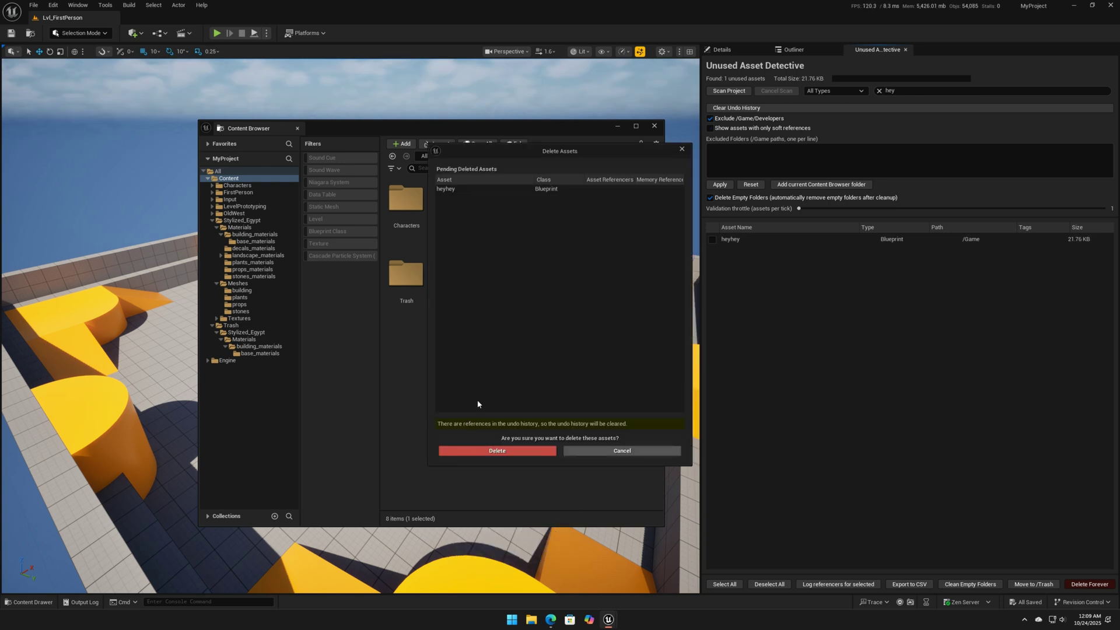
{"action": "left_click_drag", "start_coordinate": [540, 162], "coordinate": [310, 182]}
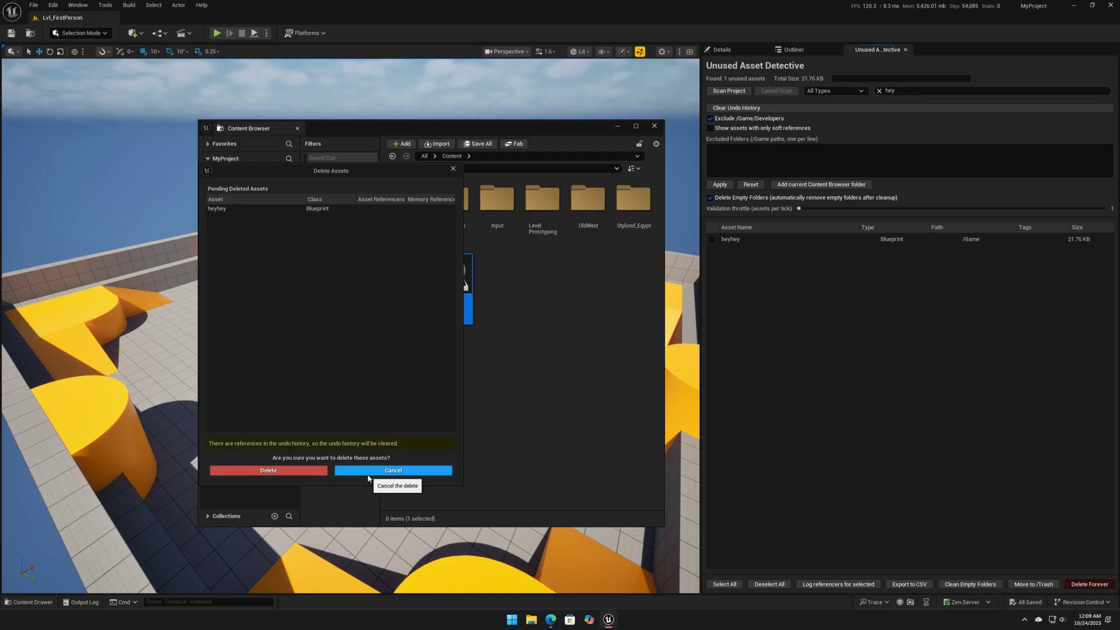
{"action": "left_click", "coordinate": [393, 471]}
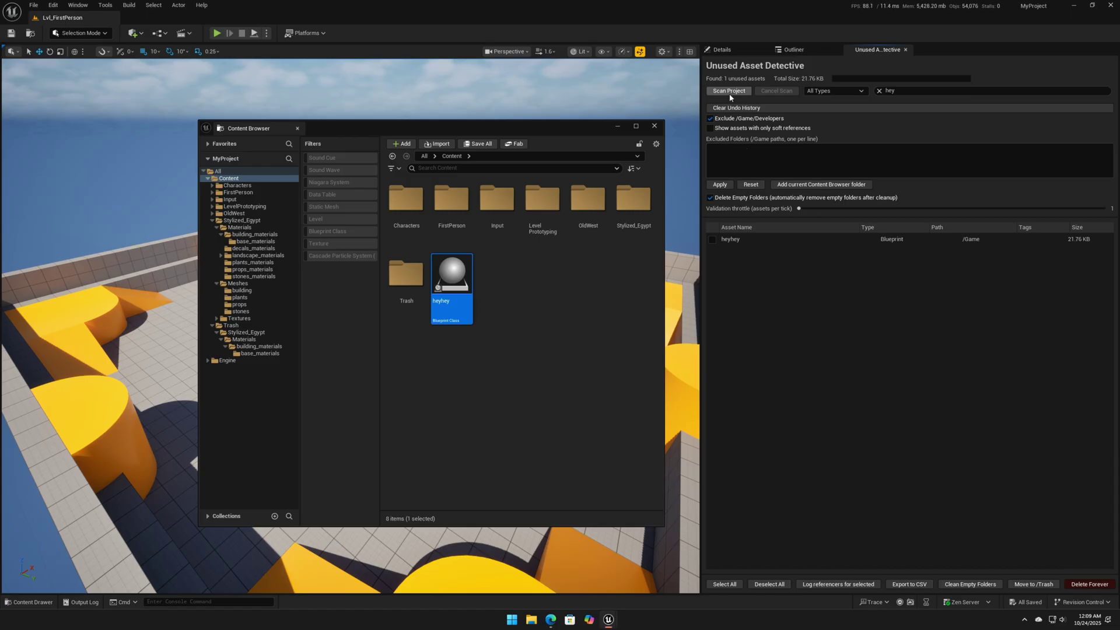
- Clear the undo history and recheck the pending deletion of the heyhey Blueprint, keeping the asset
{"action": "left_click", "coordinate": [734, 109]}
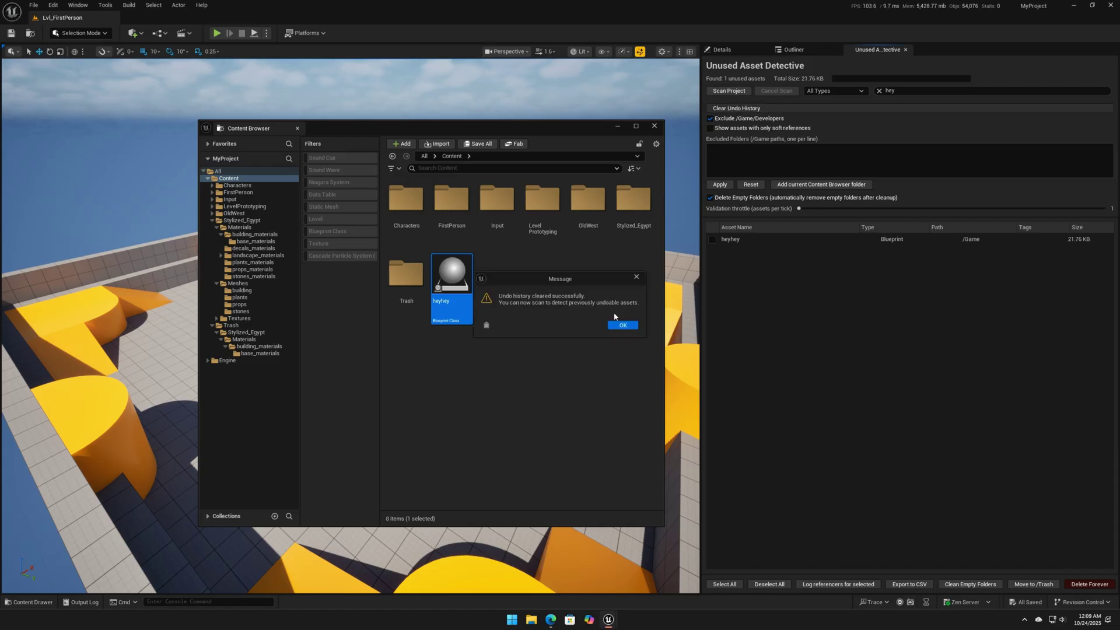
{"action": "left_click", "coordinate": [621, 325]}
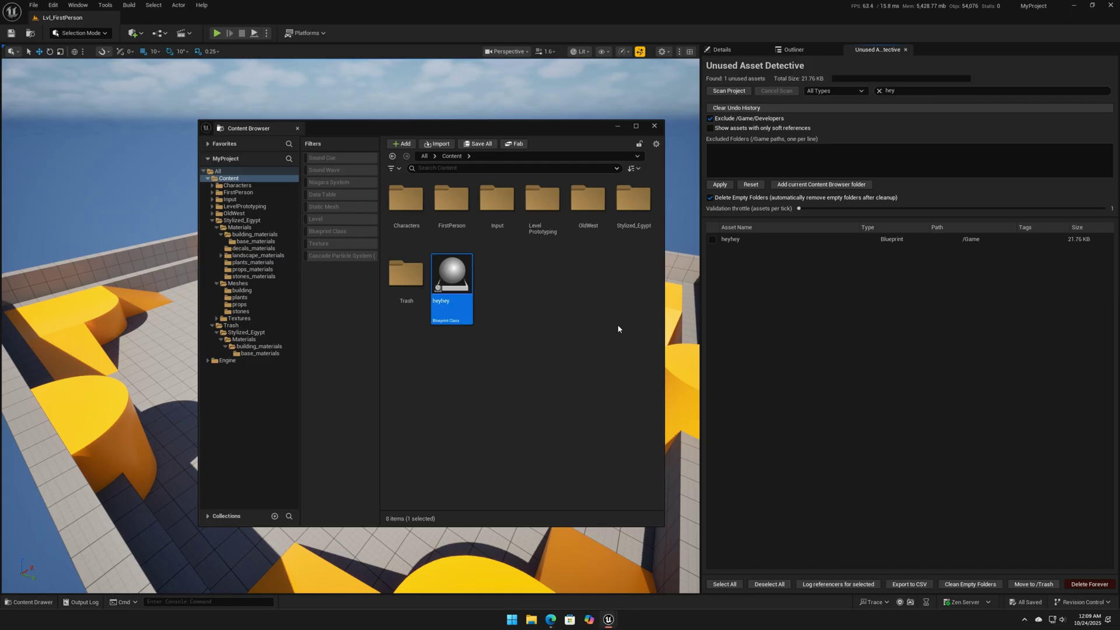
{"action": "right_click", "coordinate": [449, 275]}
{"action": "left_click", "coordinate": [481, 382]}
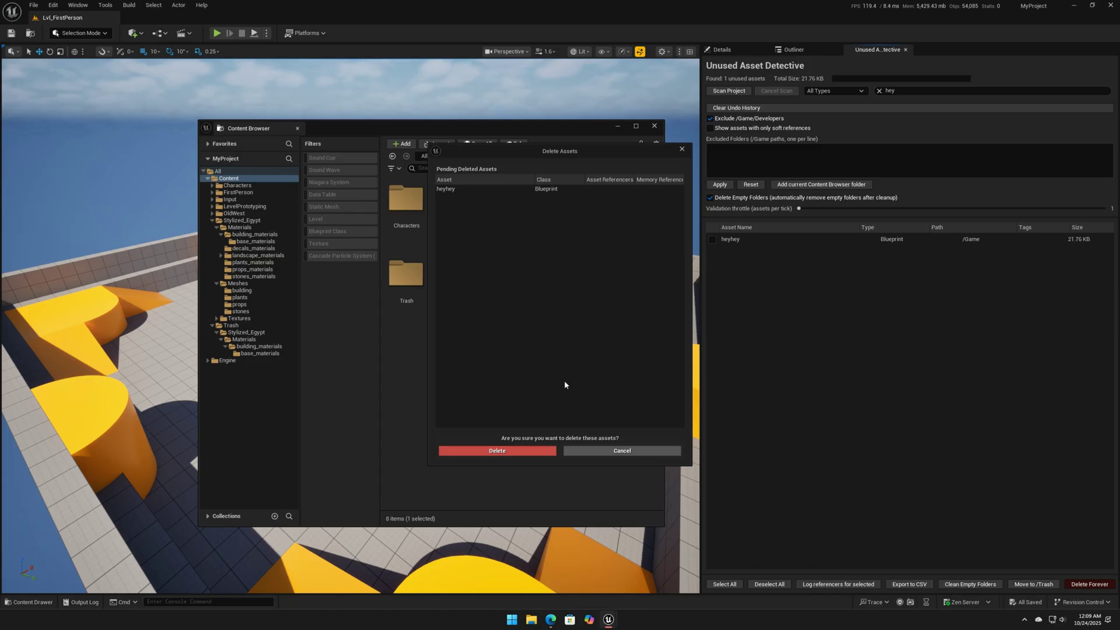
{"action": "left_click", "coordinate": [636, 452]}
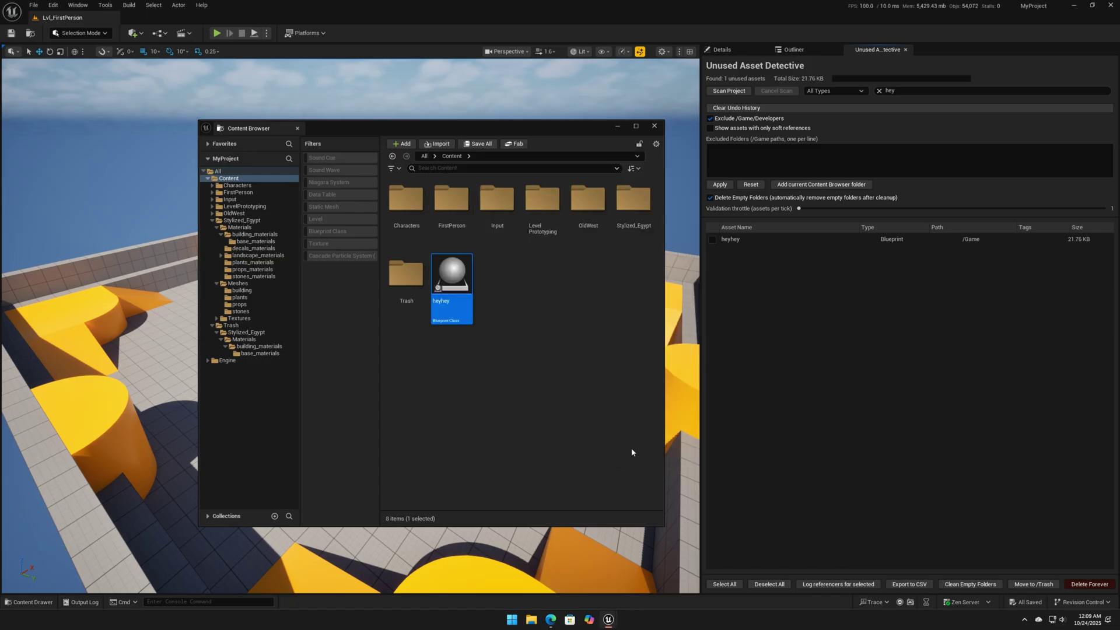
{"action": "left_click", "coordinate": [590, 308]}
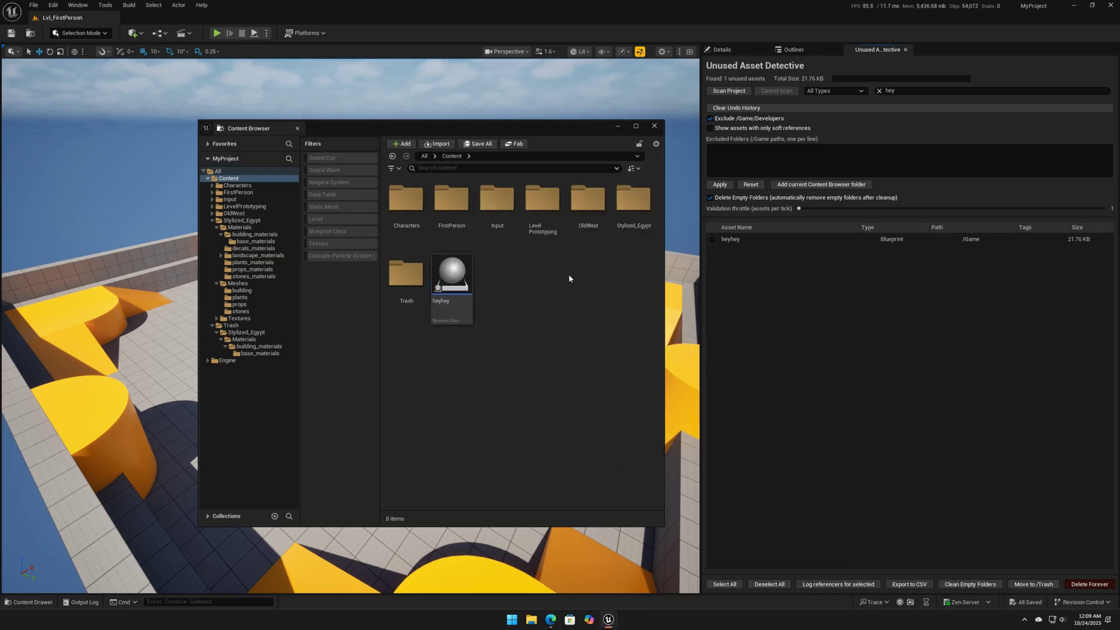
- Place the SM_tree_01 mesh from Stylized_Egypt/Meshes/plants on the level floor behind the nearest yellow cylinder
{"action": "left_click", "coordinate": [622, 210]}
{"action": "double_click", "coordinate": [622, 210]}
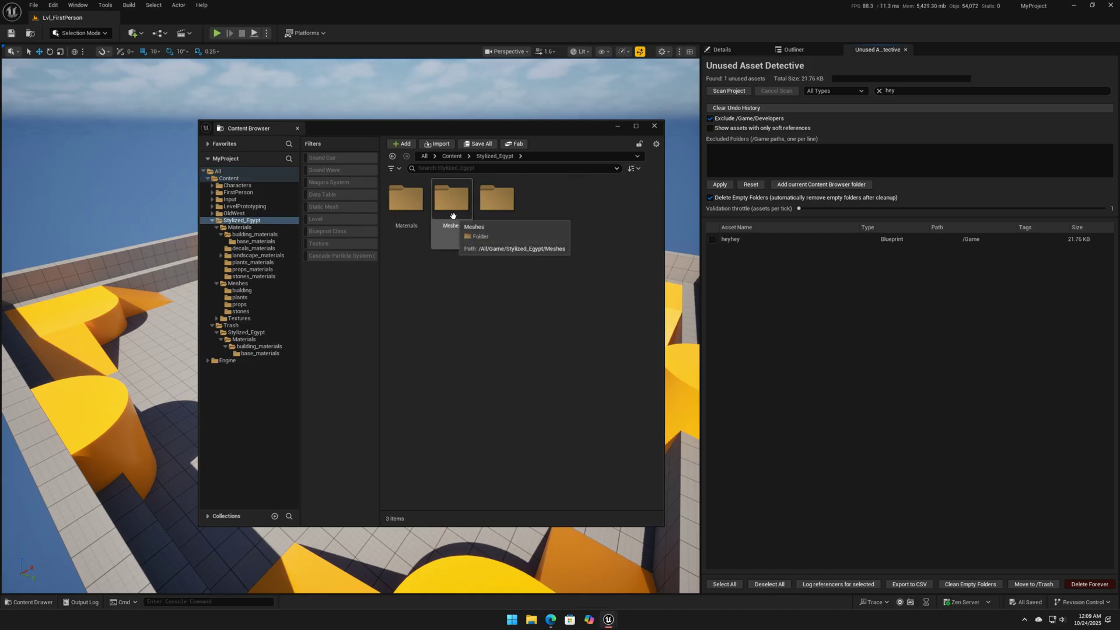
{"action": "double_click", "coordinate": [453, 216]}
{"action": "double_click", "coordinate": [451, 217]}
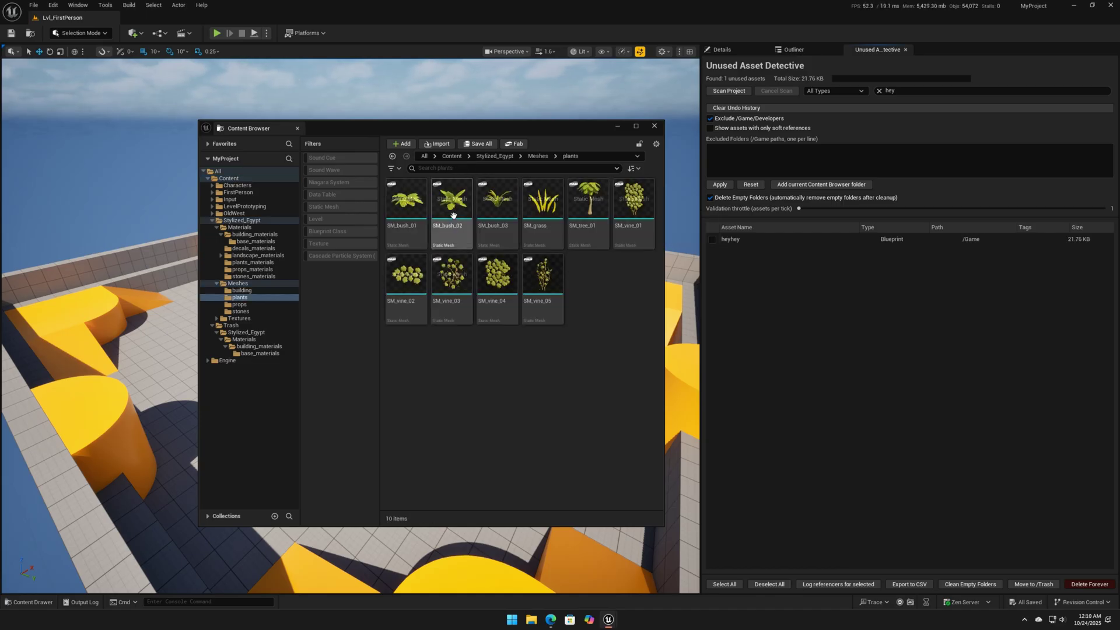
{"action": "left_click_drag", "start_coordinate": [588, 202], "coordinate": [147, 367]}
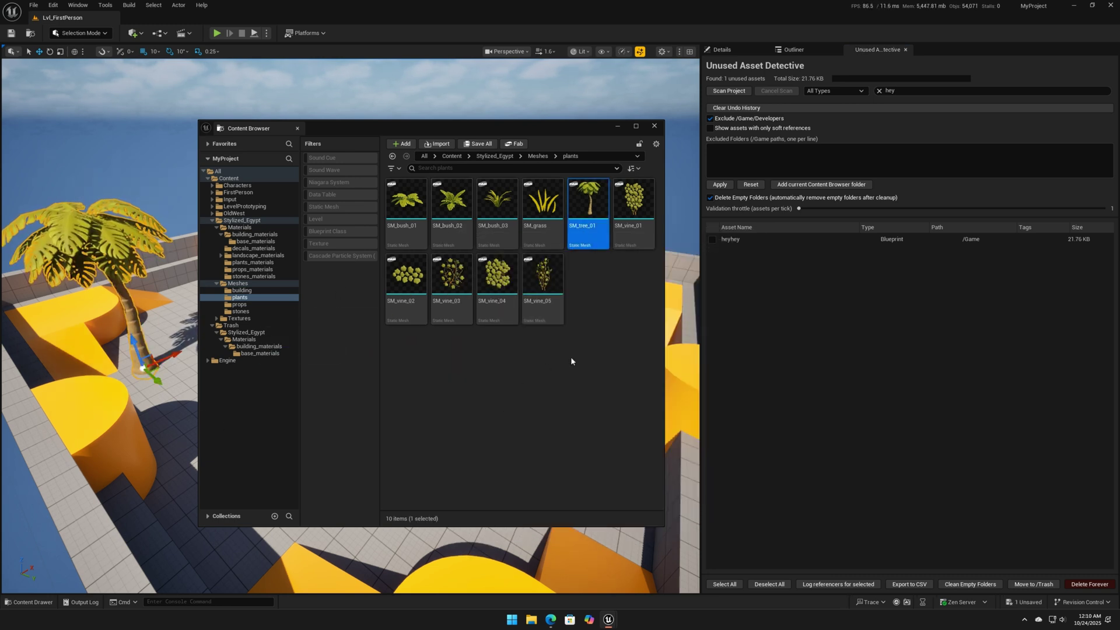
- Place SM_egyptian_statue_01 from Stylized_Egypt/Meshes/props beside the palm tree in the level and save the changes
{"action": "key", "text": "alt+Left"}
{"action": "double_click", "coordinate": [497, 200]}
{"action": "left_click_drag", "start_coordinate": [475, 129], "coordinate": [733, 169]}
{"action": "left_click_drag", "start_coordinate": [643, 244], "coordinate": [237, 335]}
{"action": "left_click_drag", "start_coordinate": [584, 168], "coordinate": [461, 160]}
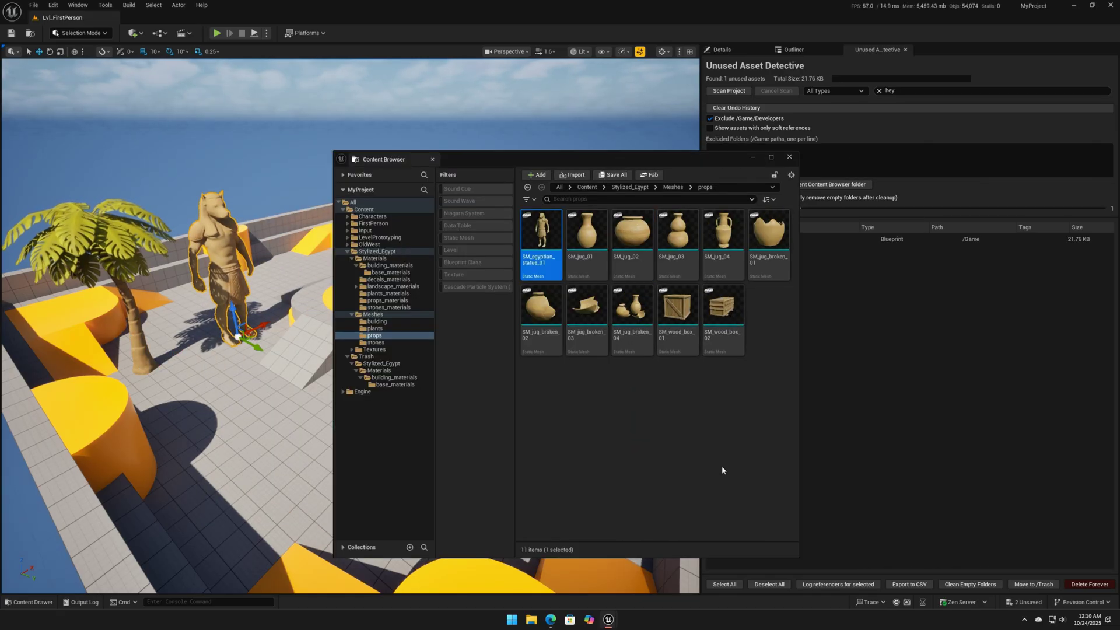
{"action": "left_click", "coordinate": [1025, 602]}
{"action": "left_click", "coordinate": [629, 408]}
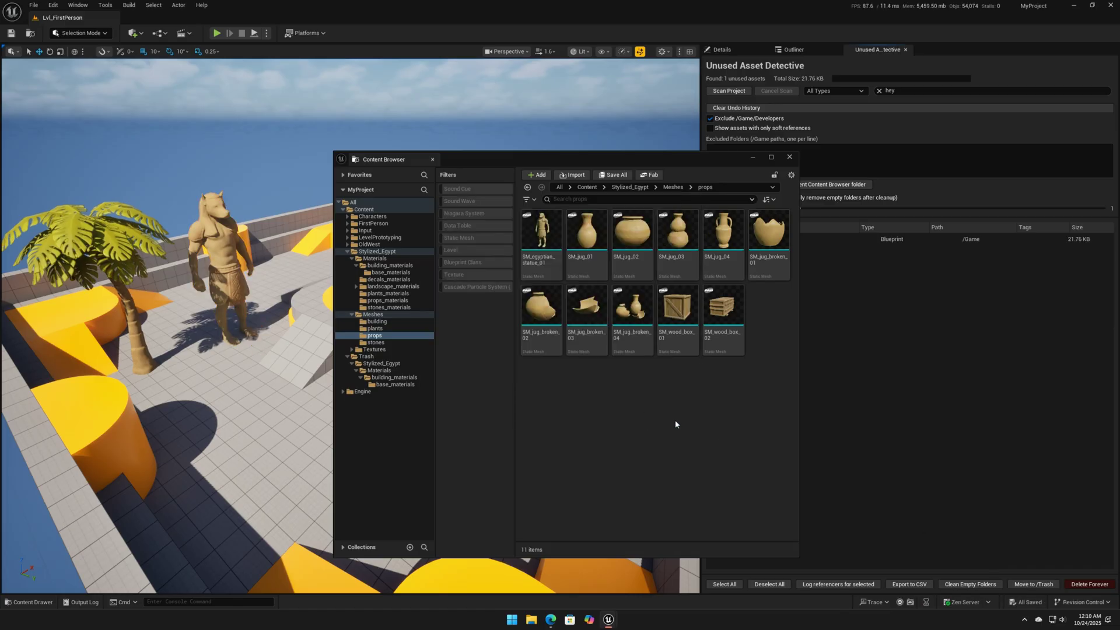
- Return to the Content folder, rescan the project for unused assets without the search filter, and clear the undo history
{"action": "left_click", "coordinate": [586, 187]}
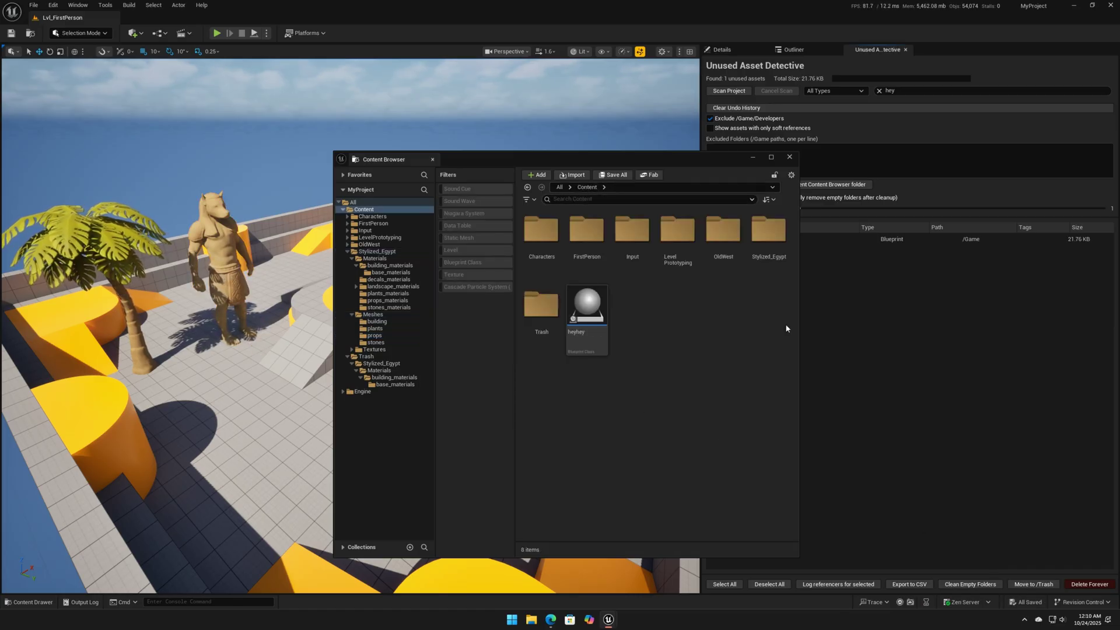
{"action": "left_click_drag", "start_coordinate": [670, 168], "coordinate": [525, 127]}
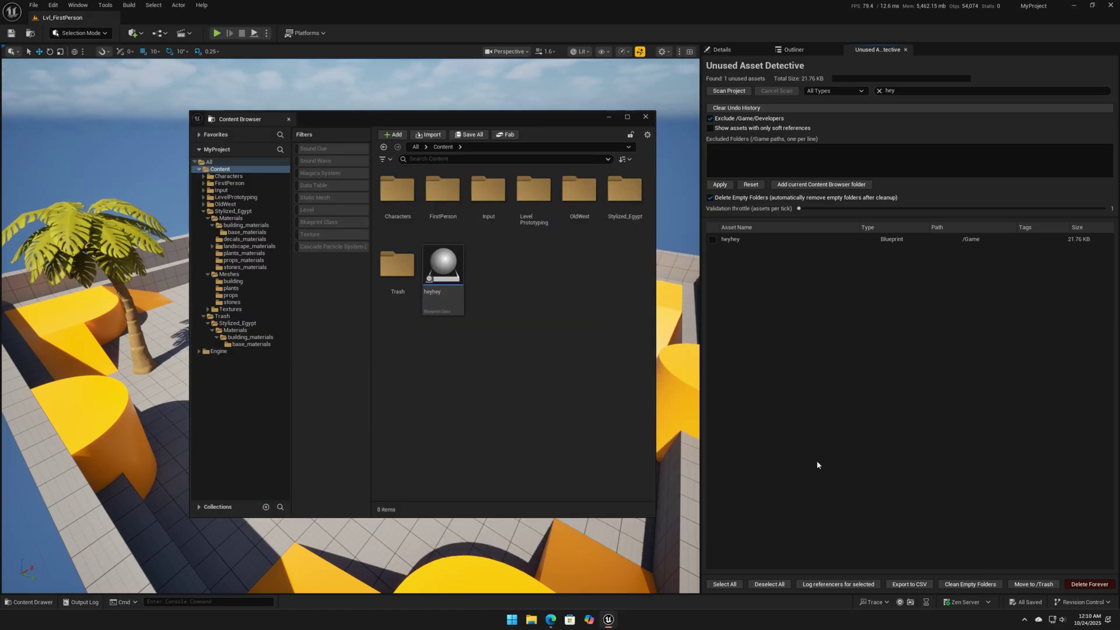
{"action": "left_click", "coordinate": [880, 91]}
{"action": "left_click", "coordinate": [730, 92]}
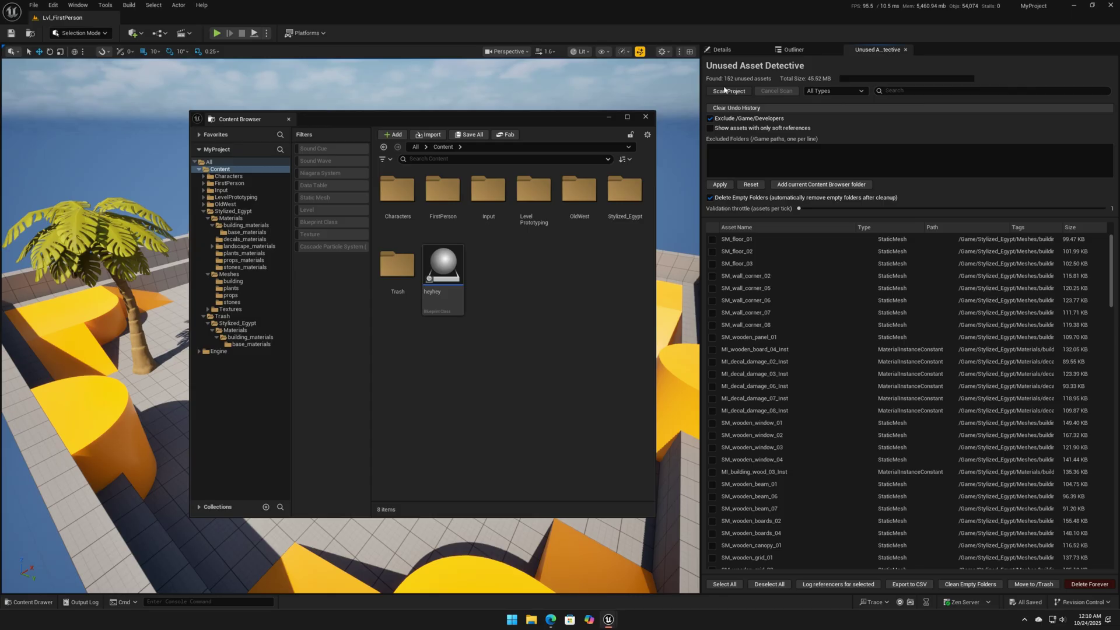
{"action": "left_click", "coordinate": [724, 91]}
{"action": "left_click", "coordinate": [737, 108]}
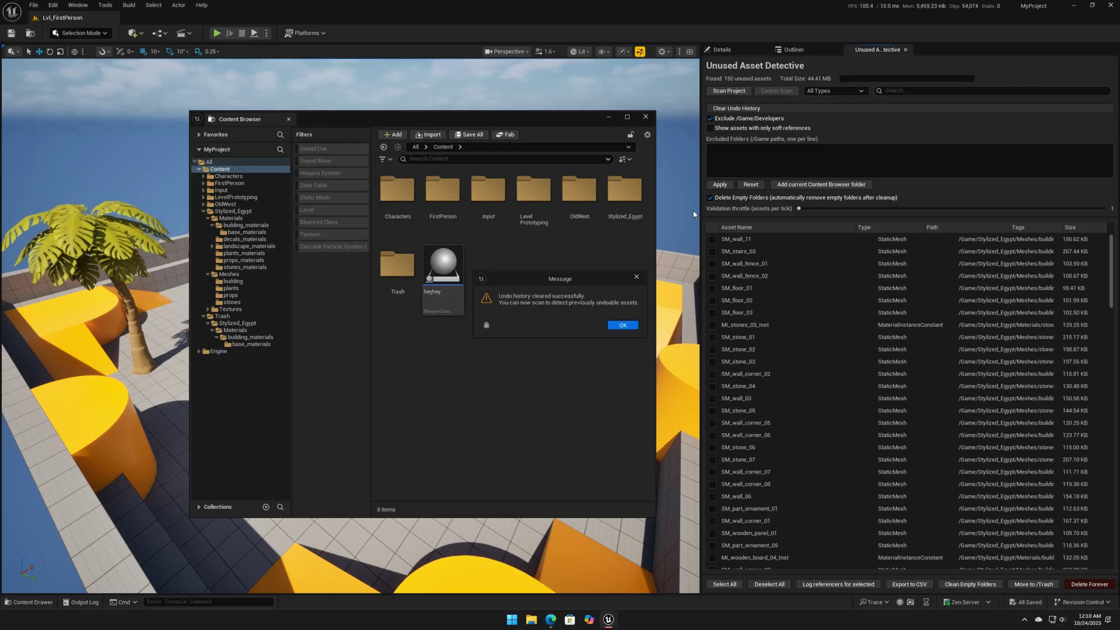
{"action": "left_click", "coordinate": [625, 327]}
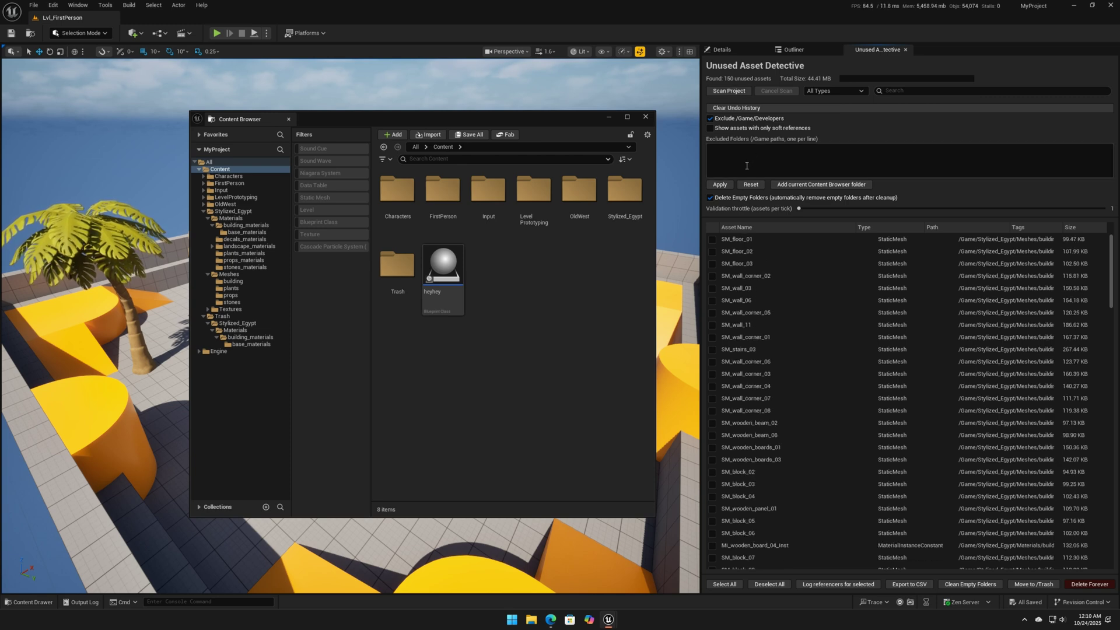
- Select every unused asset in the scan results and delete them all permanently
{"action": "left_click", "coordinate": [727, 584]}
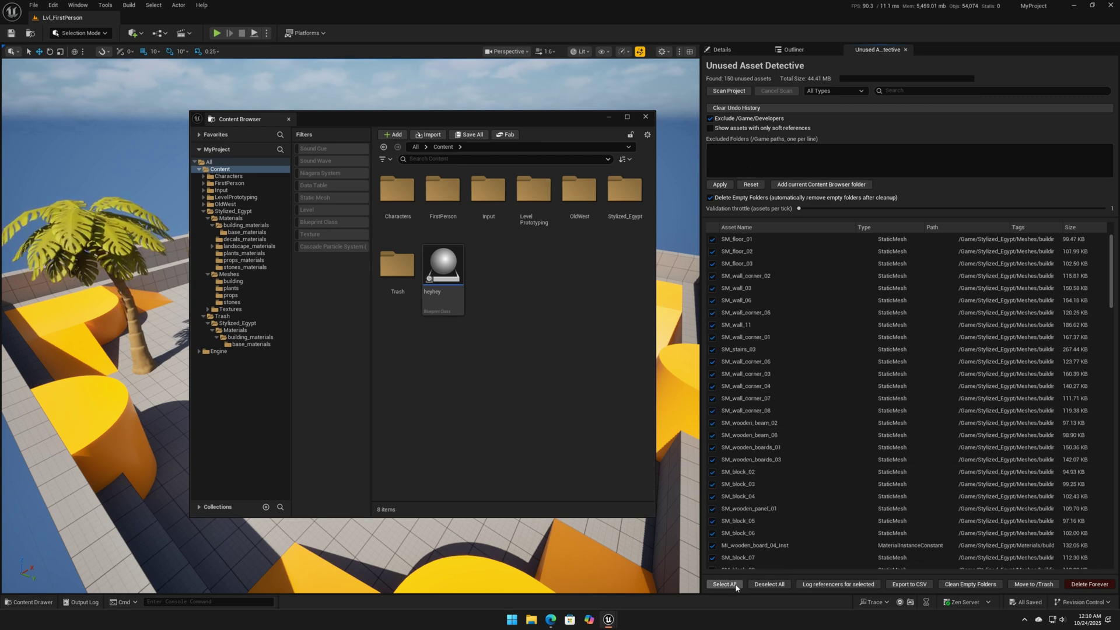
{"action": "left_click", "coordinate": [1076, 584]}
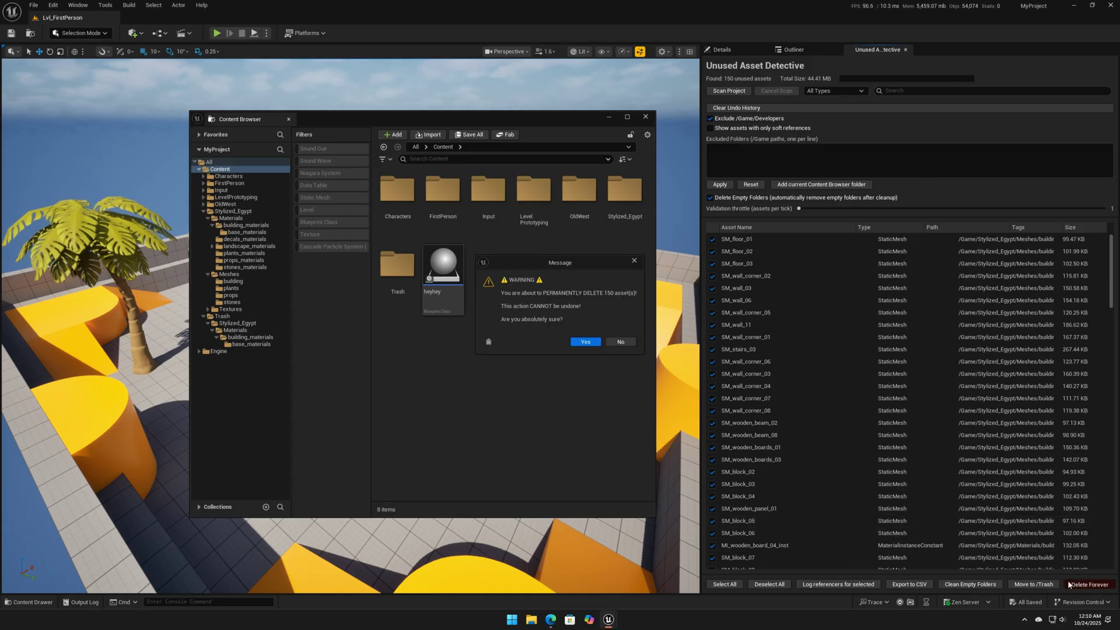
{"action": "left_click", "coordinate": [590, 341]}
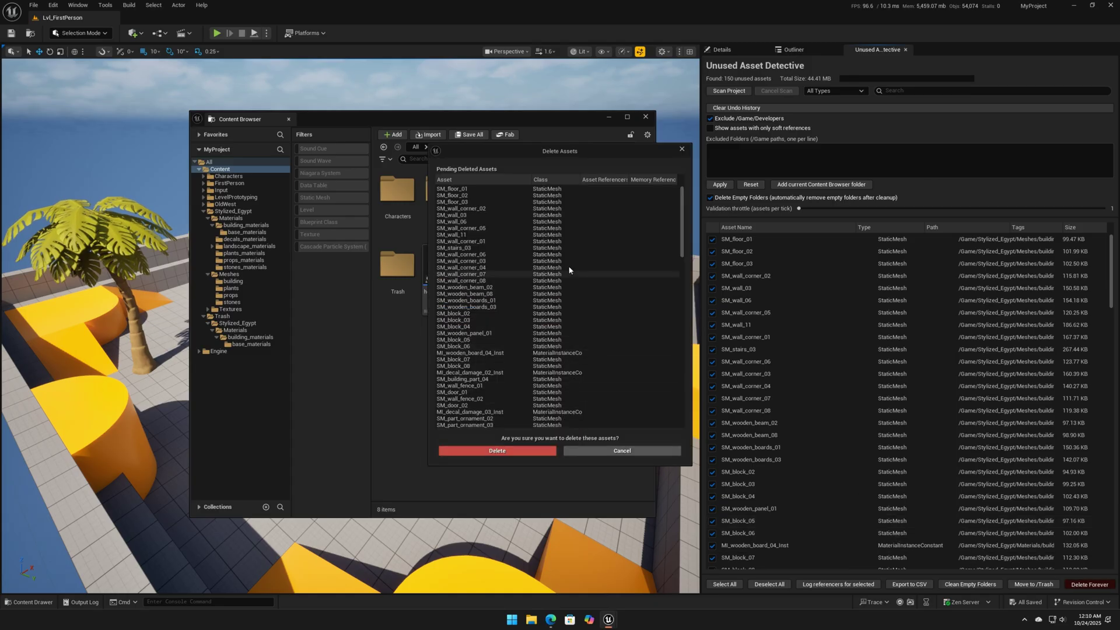
{"action": "left_click_drag", "start_coordinate": [682, 222], "coordinate": [648, 225]}
{"action": "left_click", "coordinate": [531, 454]}
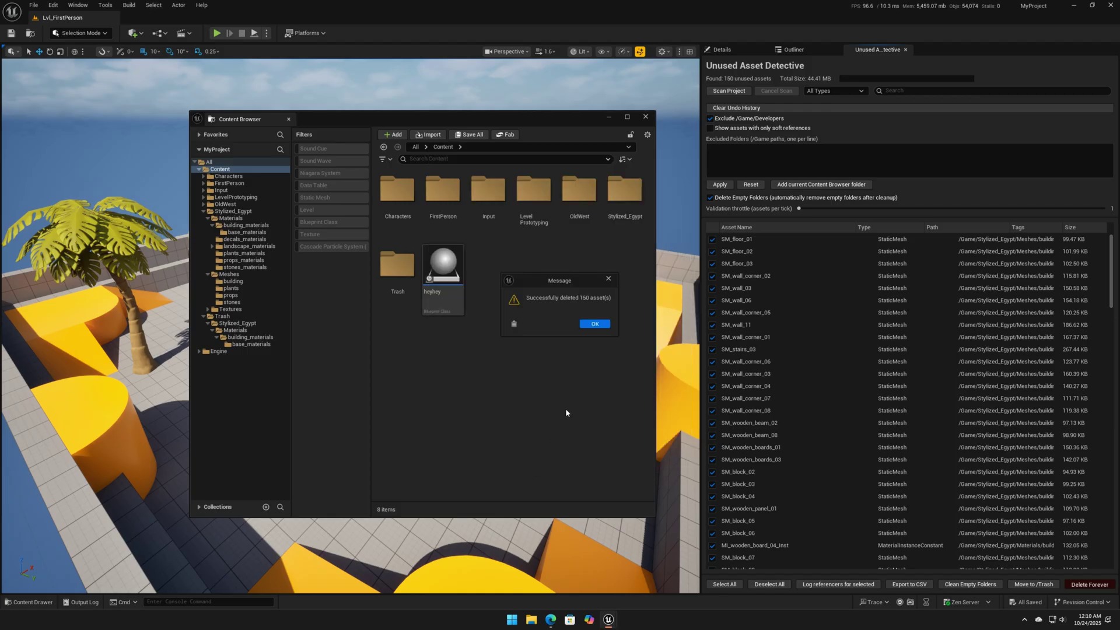
{"action": "left_click", "coordinate": [595, 325]}
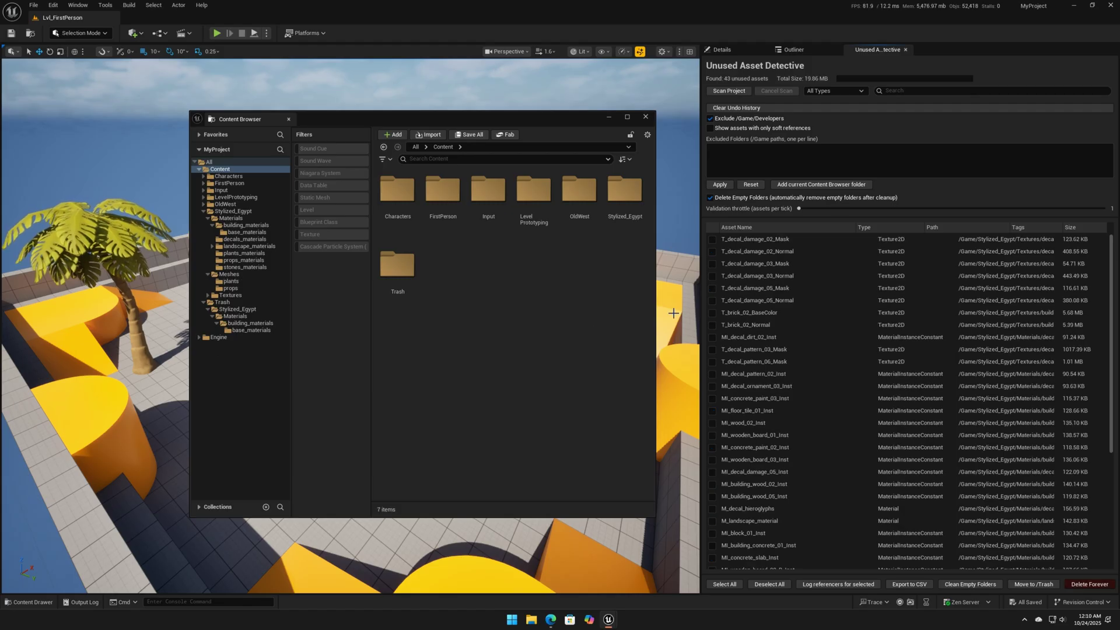
- Permanently delete all the newly listed unused assets, including the Stylized_Egypt material instances and OldWest textures
{"action": "scroll", "coordinate": [835, 397], "scroll_direction": "down", "scroll_amount": 5}
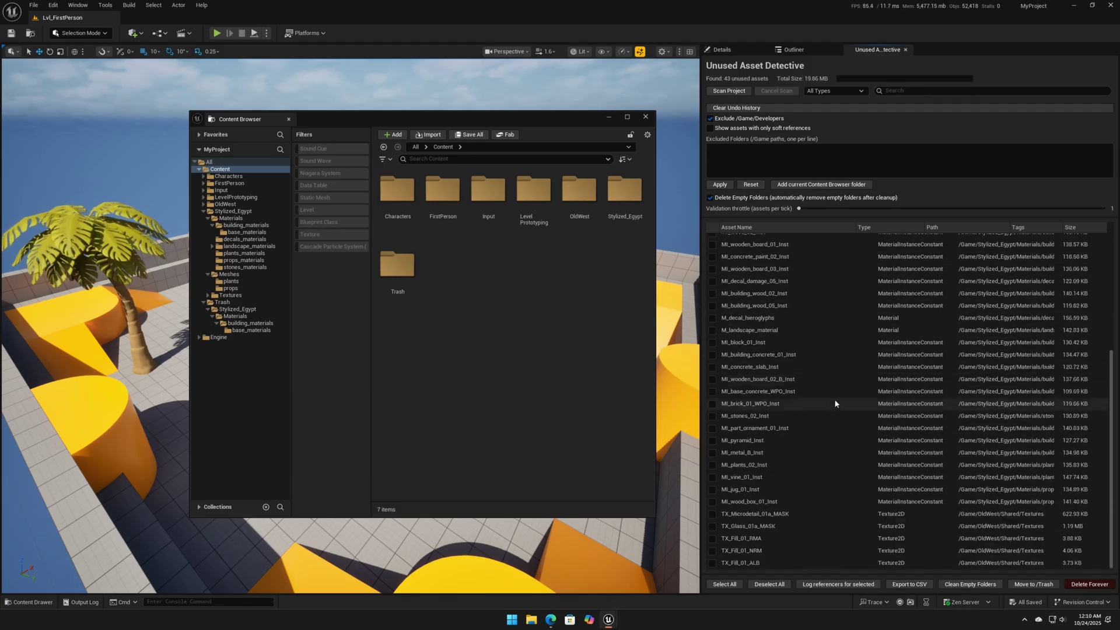
{"action": "scroll", "coordinate": [780, 421], "scroll_direction": "up", "scroll_amount": 5}
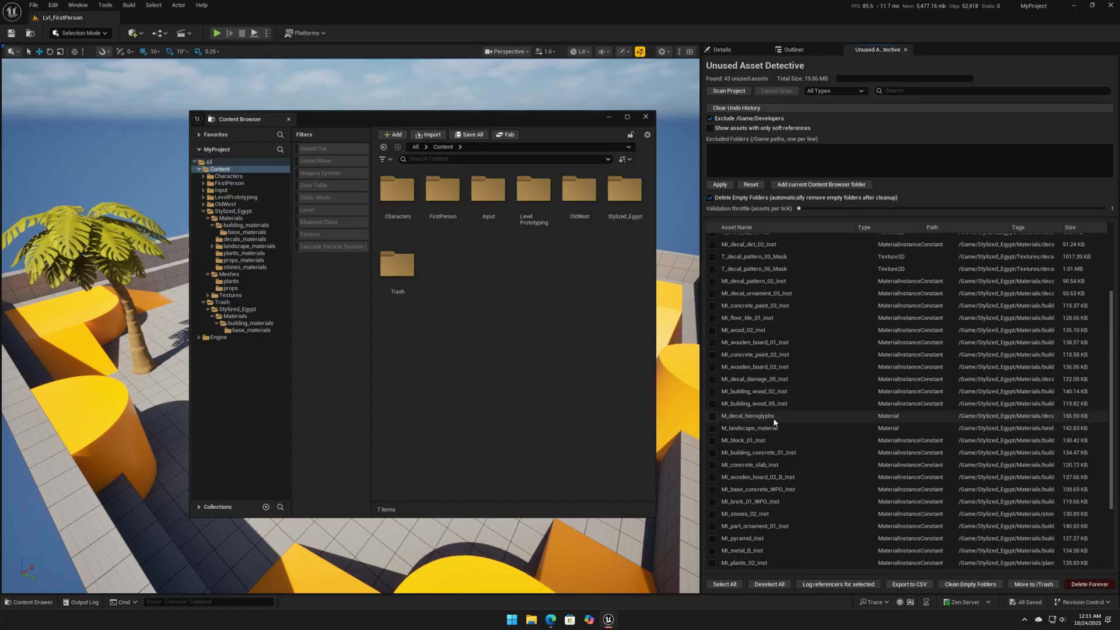
{"action": "left_click", "coordinate": [724, 585]}
{"action": "left_click", "coordinate": [1089, 584]}
{"action": "key", "text": "Return"}
{"action": "left_click", "coordinate": [592, 325]}
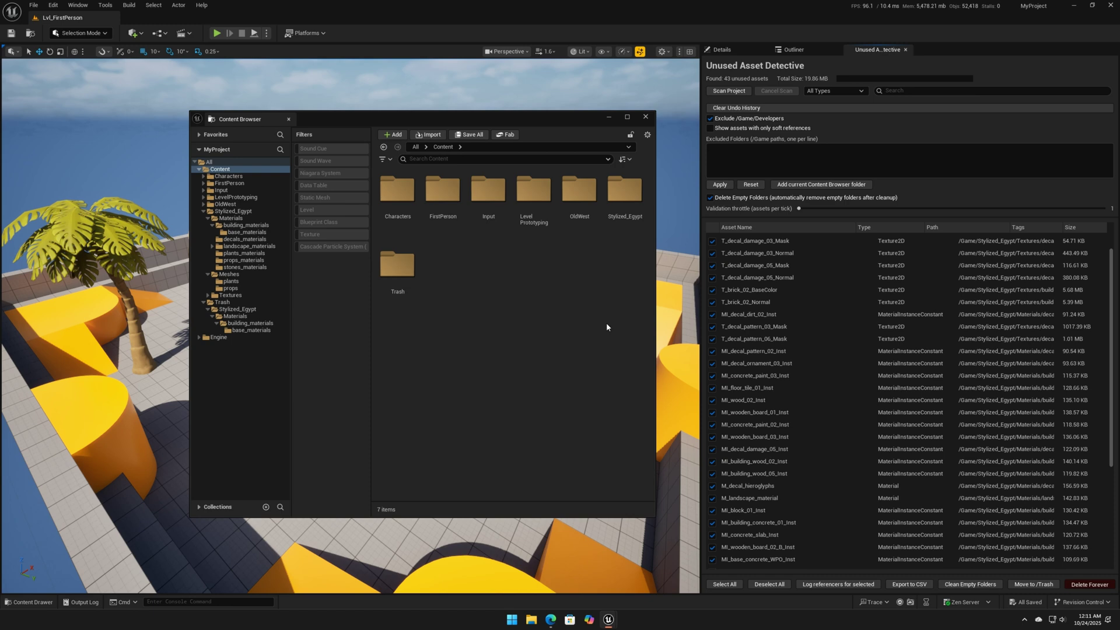
- Permanently delete the whole next batch of unused Stylized_Egypt textures, materials and material functions
{"action": "left_click", "coordinate": [724, 584]}
{"action": "left_click", "coordinate": [1087, 584]}
{"action": "left_click", "coordinate": [584, 341]}
{"action": "left_click", "coordinate": [528, 451]}
{"action": "left_click", "coordinate": [588, 326]}
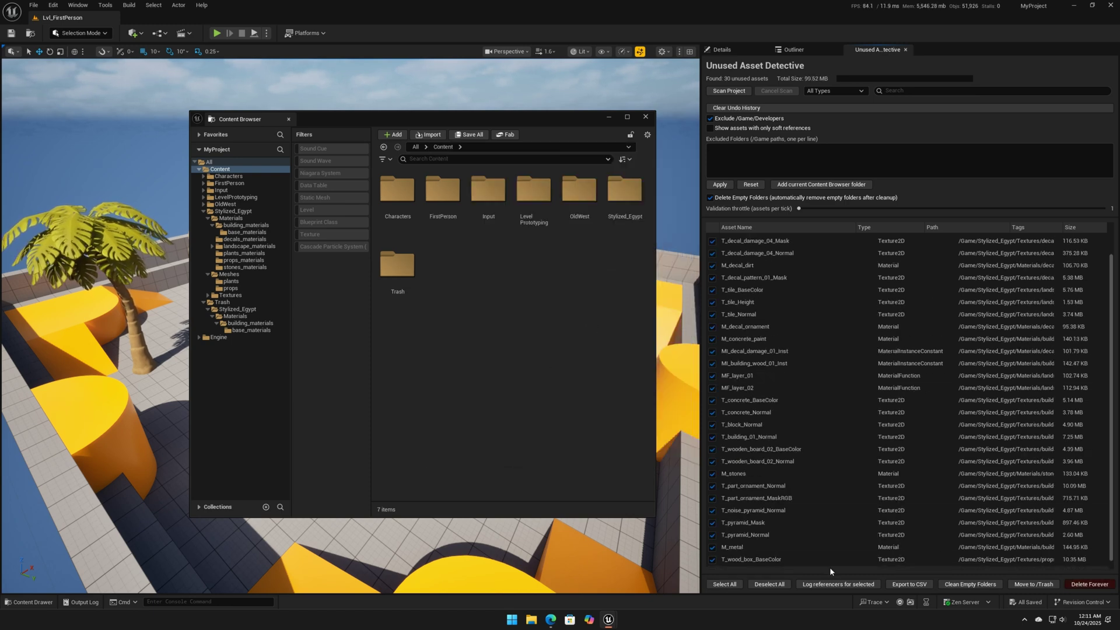
{"action": "left_click", "coordinate": [592, 326]}
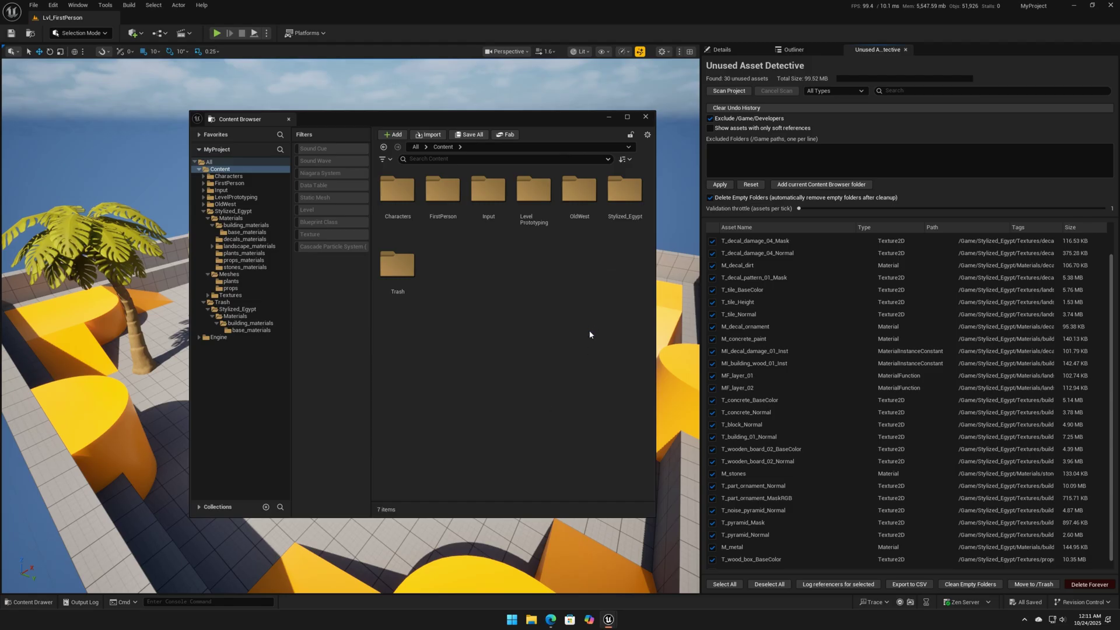
- Permanently delete the last batch of unused Stylized_Egypt textures, from T_brick_01_BaseColor to T_cliff_Normal
{"action": "left_click", "coordinate": [573, 342]}
{"action": "key", "text": "Return"}
{"action": "left_click", "coordinate": [588, 327]}
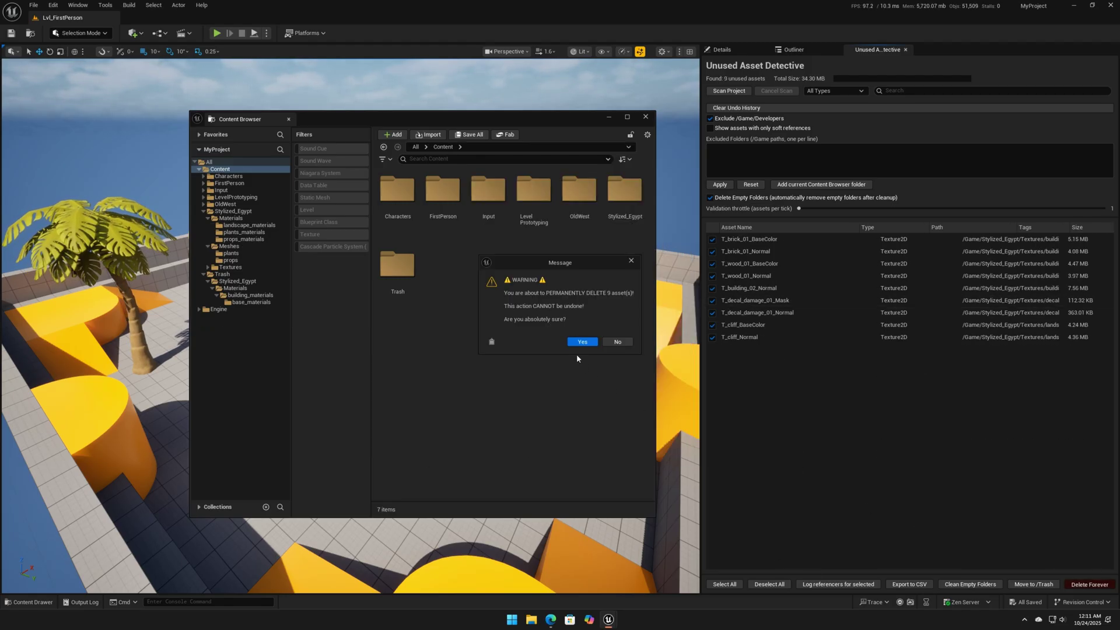
{"action": "left_click", "coordinate": [580, 343]}
{"action": "left_click", "coordinate": [525, 451]}
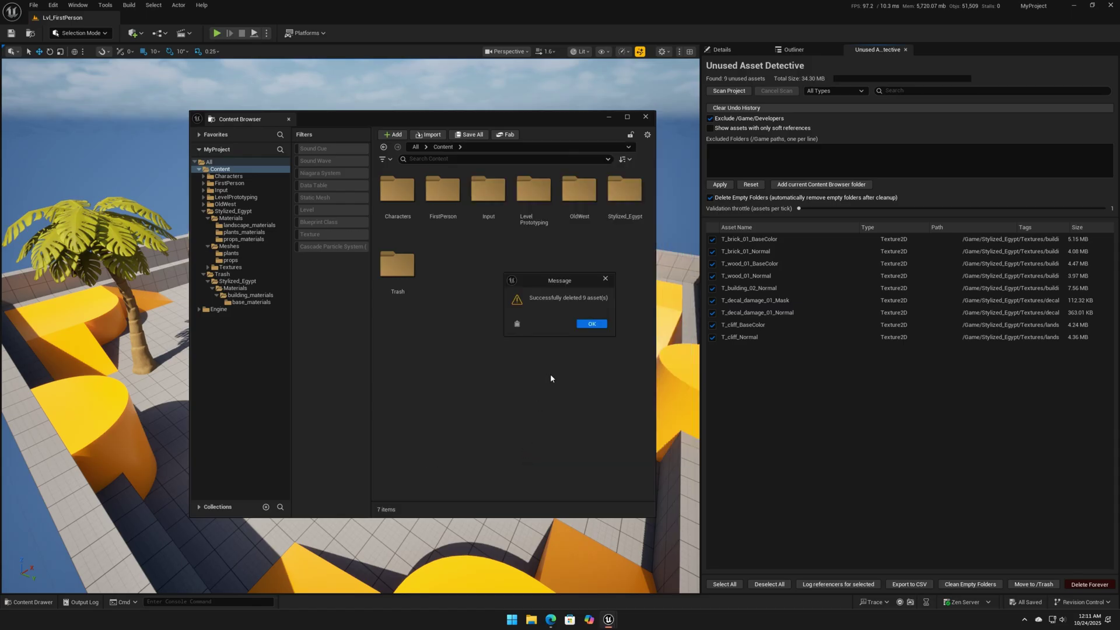
{"action": "left_click", "coordinate": [592, 327]}
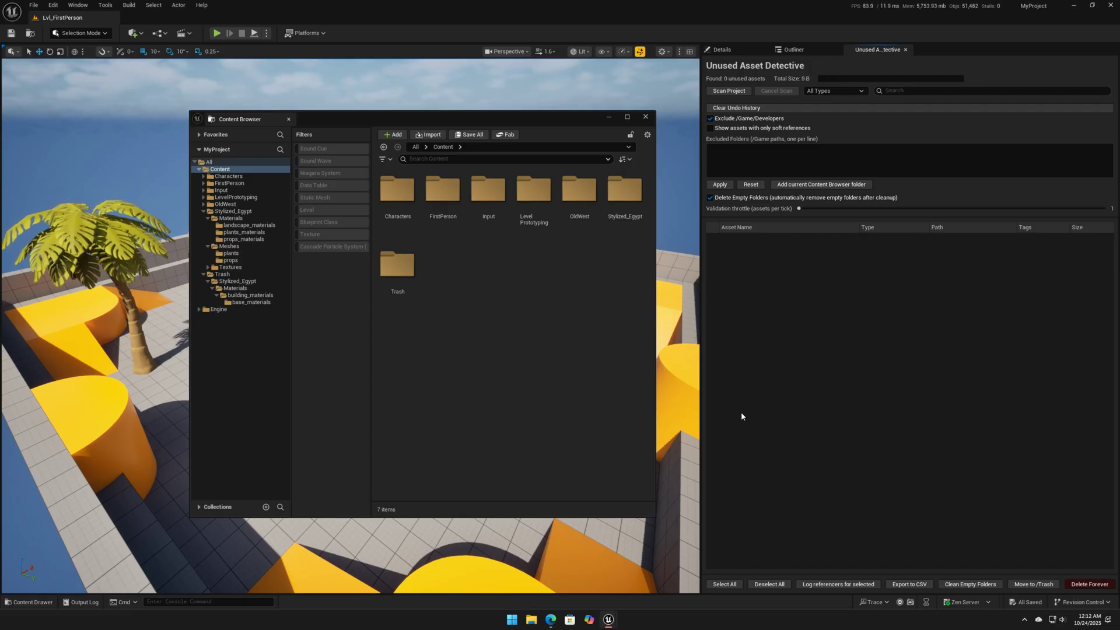
- Clean all empty folders from the project's /Game/ directory
{"action": "left_click", "coordinate": [970, 584]}
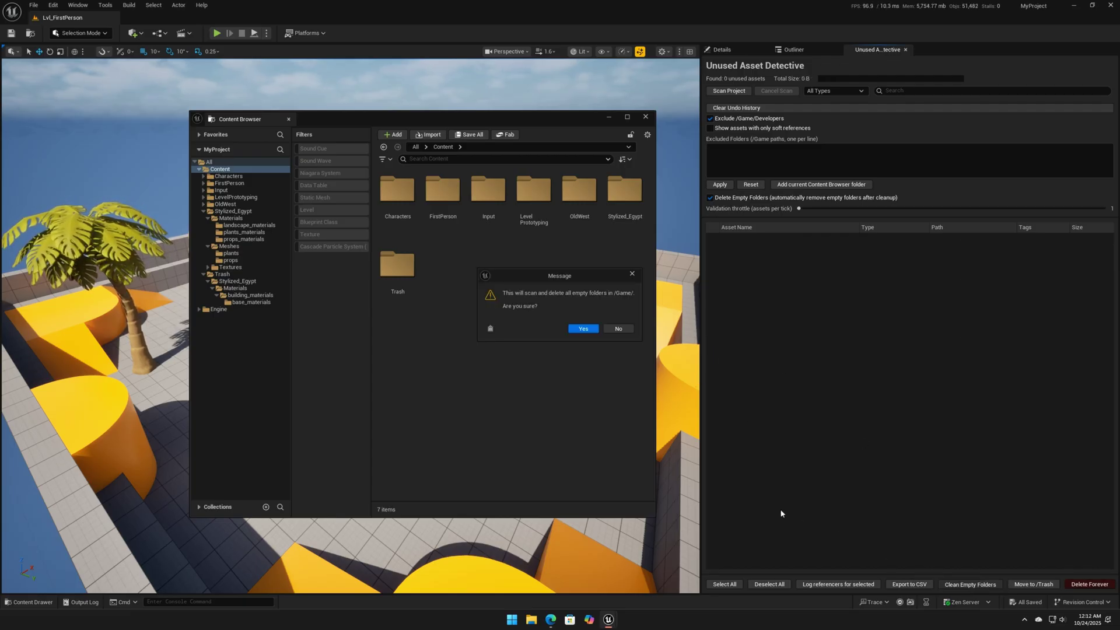
{"action": "left_click", "coordinate": [585, 328]}
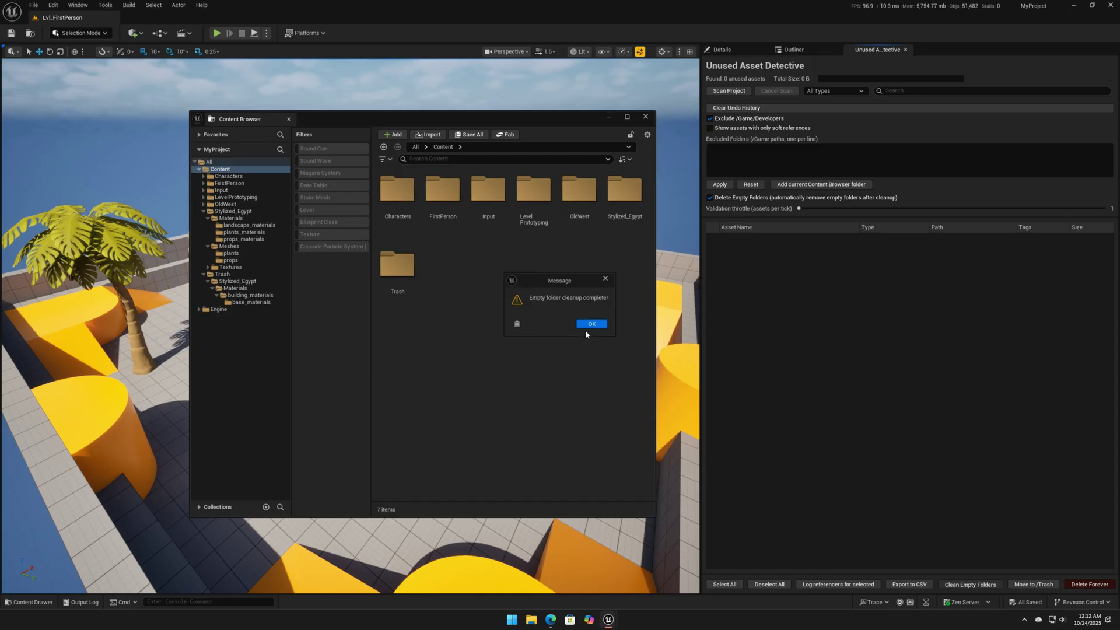
{"action": "left_click", "coordinate": [591, 324]}
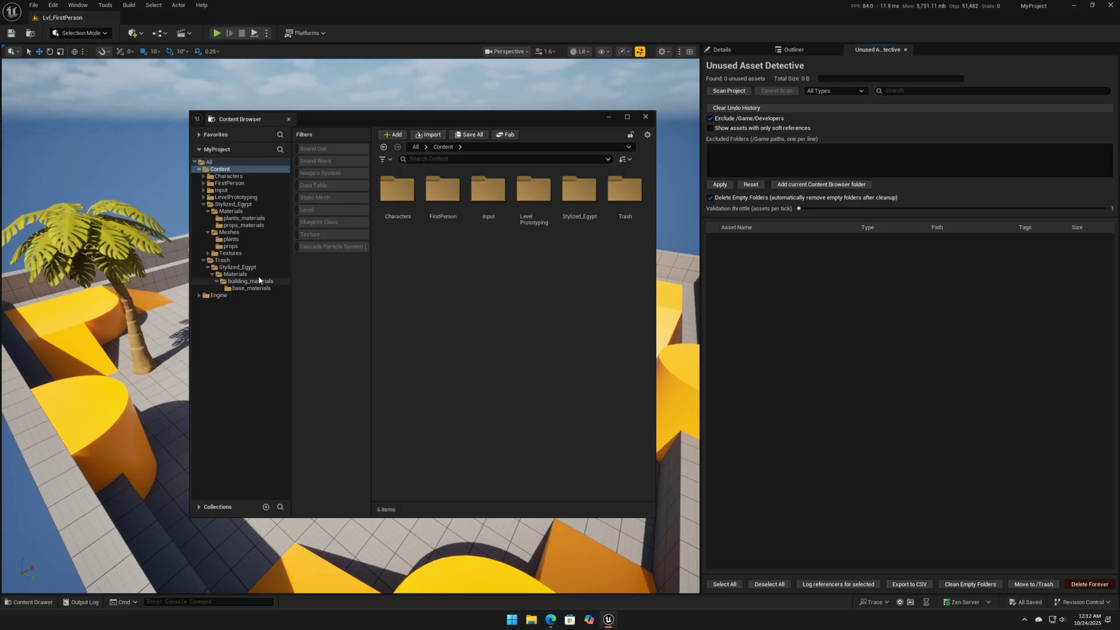
- Select the palm tree in the level, show its details, and locate its Element 0 foliage material in the Content Browser
{"action": "left_click_drag", "start_coordinate": [340, 120], "coordinate": [697, 152]}
{"action": "right_click_drag", "start_coordinate": [172, 283], "coordinate": [125, 290]}
{"action": "scroll", "coordinate": [172, 284], "scroll_direction": "up", "scroll_amount": 1}
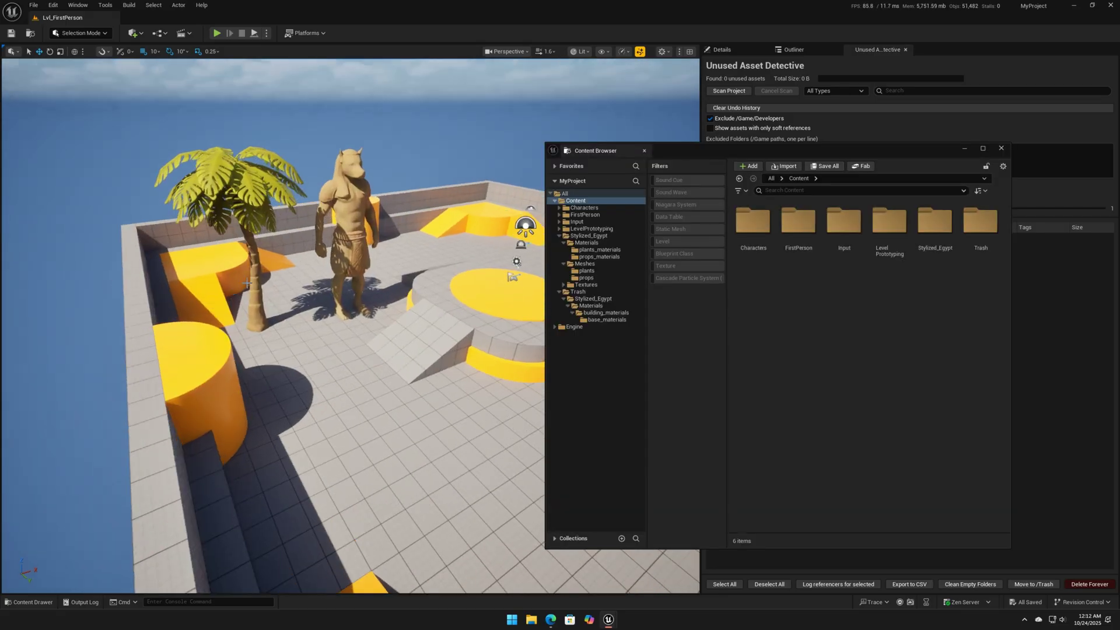
{"action": "left_click", "coordinate": [254, 270]}
{"action": "left_click_drag", "start_coordinate": [729, 150], "coordinate": [414, 227]}
{"action": "left_click", "coordinate": [791, 50]}
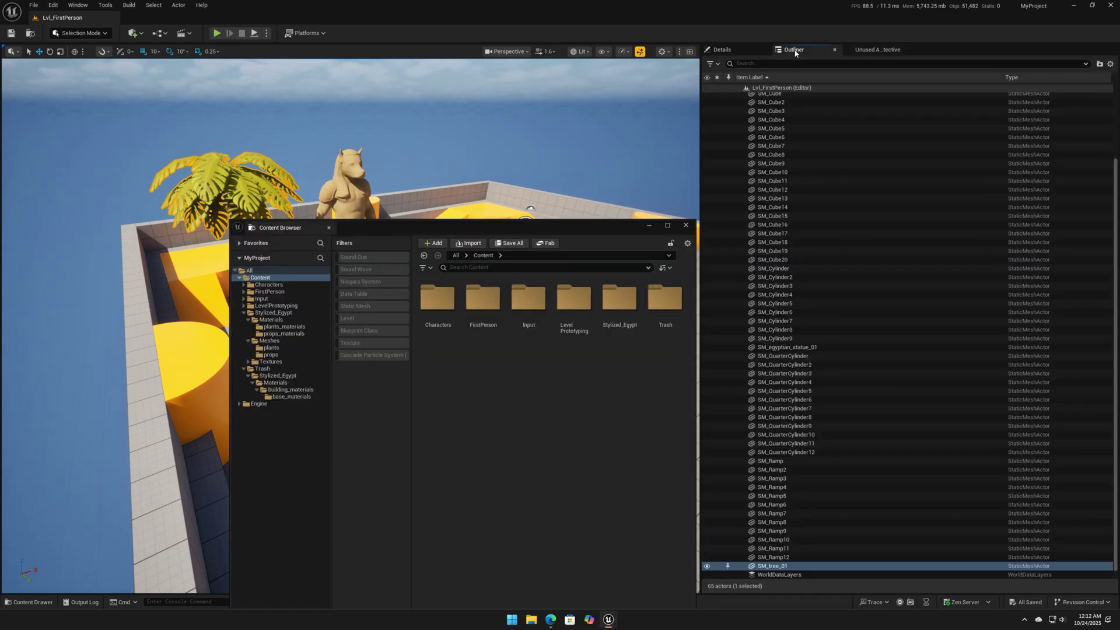
{"action": "left_click", "coordinate": [736, 50]}
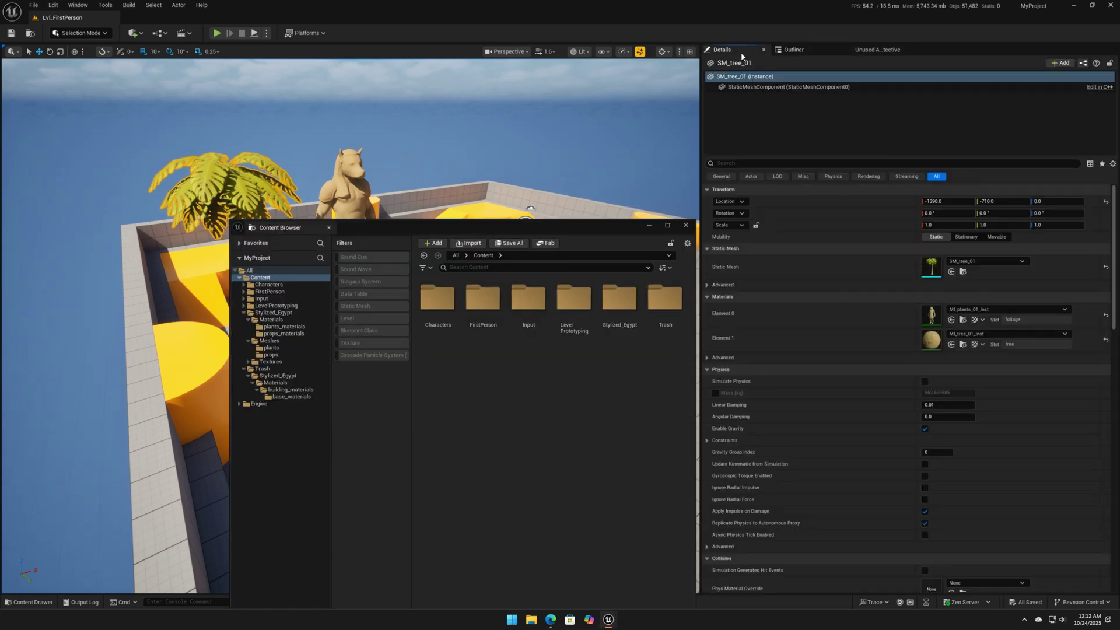
{"action": "left_click", "coordinate": [964, 320]}
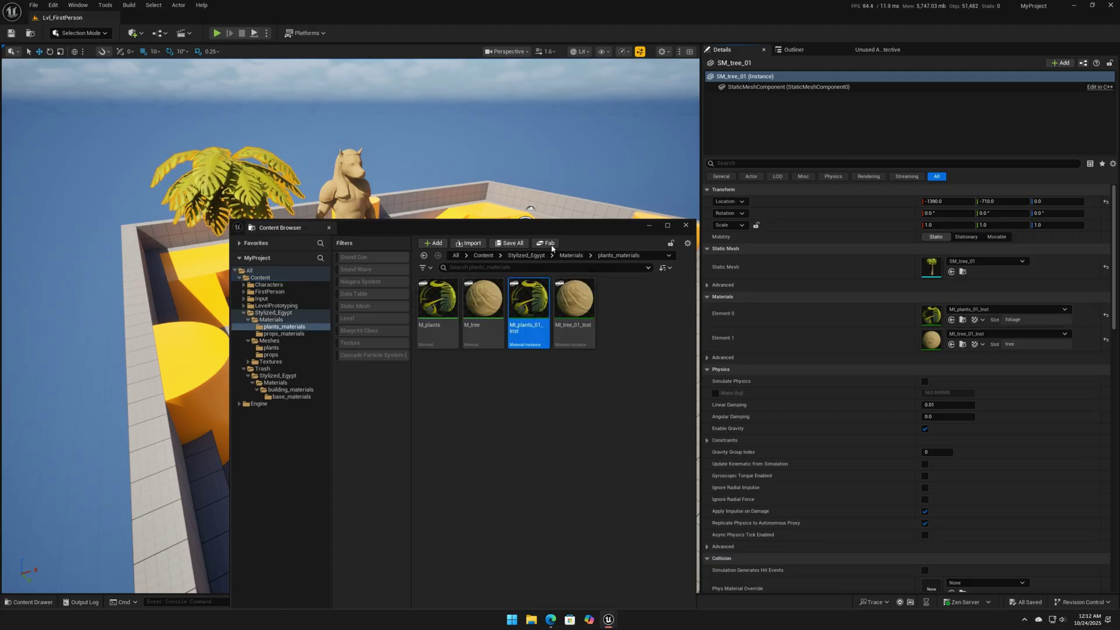
{"action": "left_click_drag", "start_coordinate": [601, 228], "coordinate": [426, 205]}
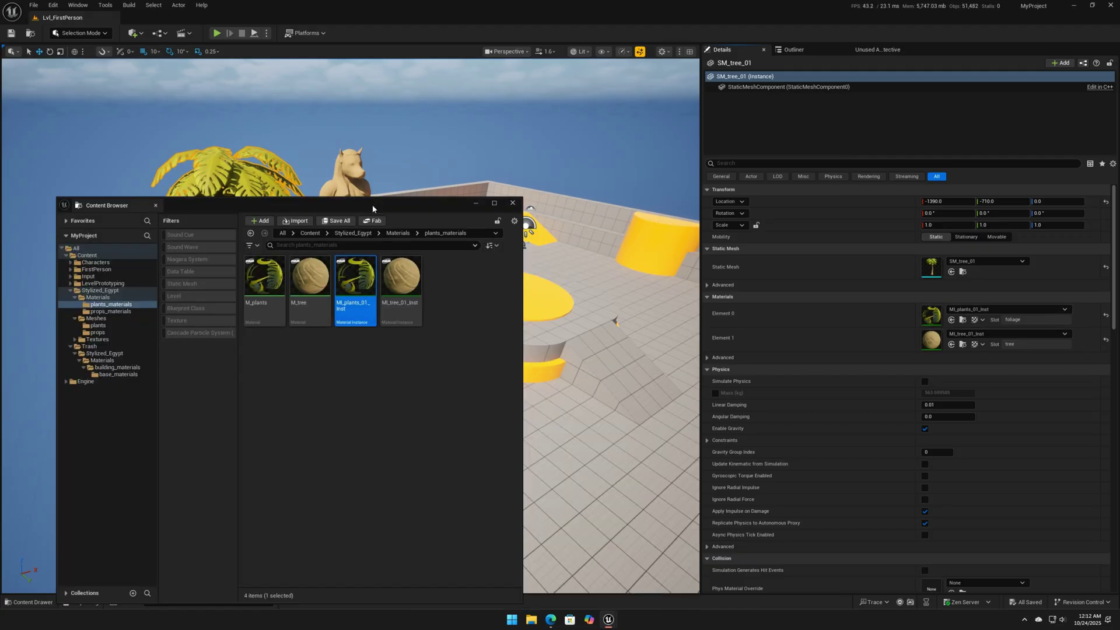
- Examine the remaining props_textures and plants_textures folders inside the Stylized_Egypt Textures folder
{"action": "left_click", "coordinate": [397, 233]}
{"action": "key", "text": "BackSpace"}
{"action": "left_click", "coordinate": [265, 277]}
{"action": "left_click", "coordinate": [360, 233]}
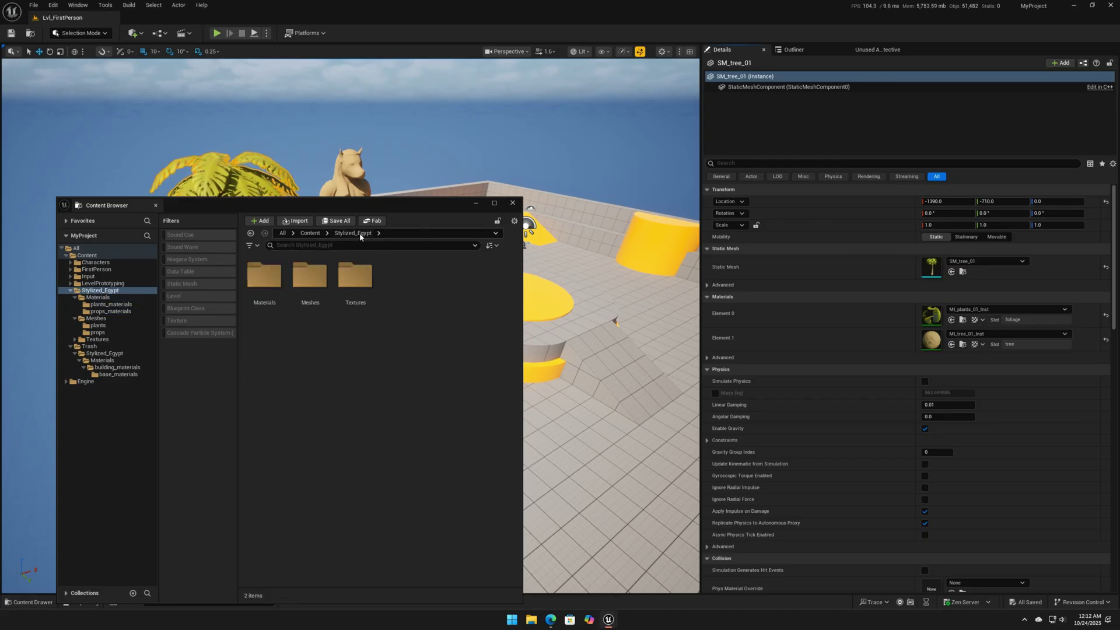
{"action": "double_click", "coordinate": [353, 279]}
{"action": "left_click", "coordinate": [323, 304]}
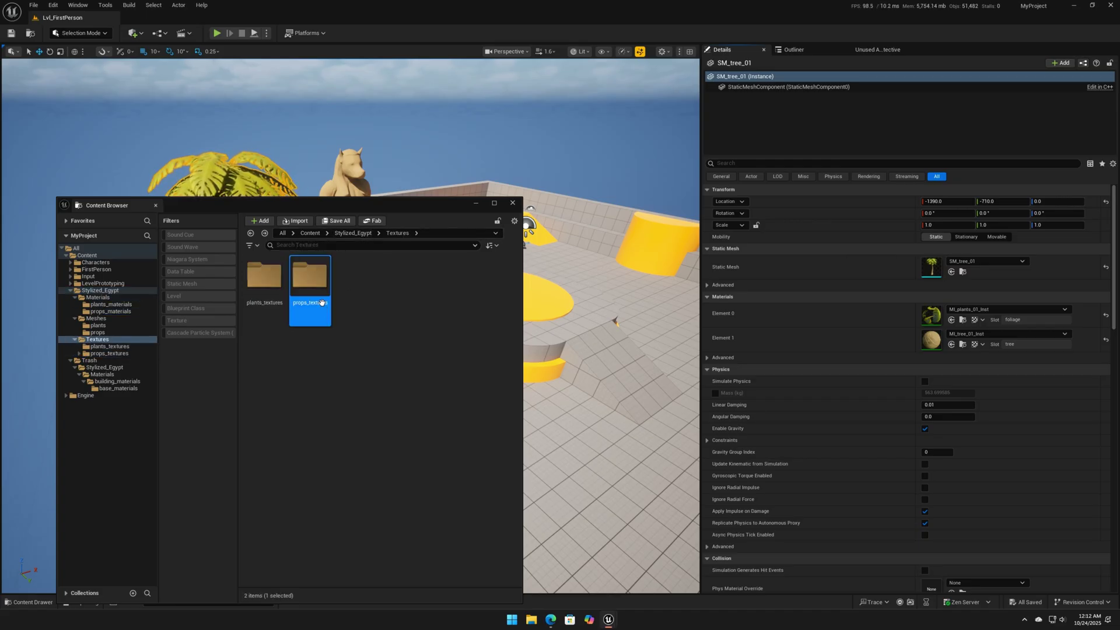
{"action": "double_click", "coordinate": [323, 304]}
{"action": "key", "text": "BackSpace"}
{"action": "double_click", "coordinate": [273, 297]}
{"action": "key", "text": "BackSpace"}
{"action": "key", "text": "BackSpace"}
- Examine the remaining materials in the plants_materials and props_materials folders of Stylized_Egypt
{"action": "left_click", "coordinate": [264, 292]}
{"action": "double_click", "coordinate": [264, 292]}
{"action": "double_click", "coordinate": [265, 283]}
{"action": "key", "text": "BackSpace"}
{"action": "double_click", "coordinate": [310, 286]}
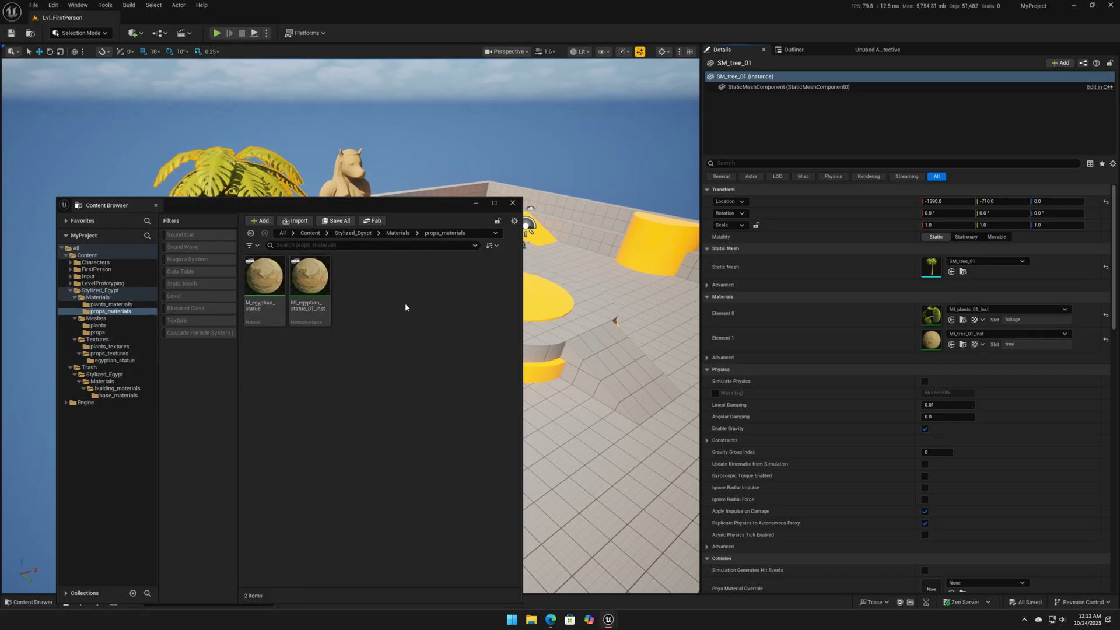
- Filter the whole Stylized_Egypt folder to show only Static Mesh assets
{"action": "left_click", "coordinate": [353, 233]}
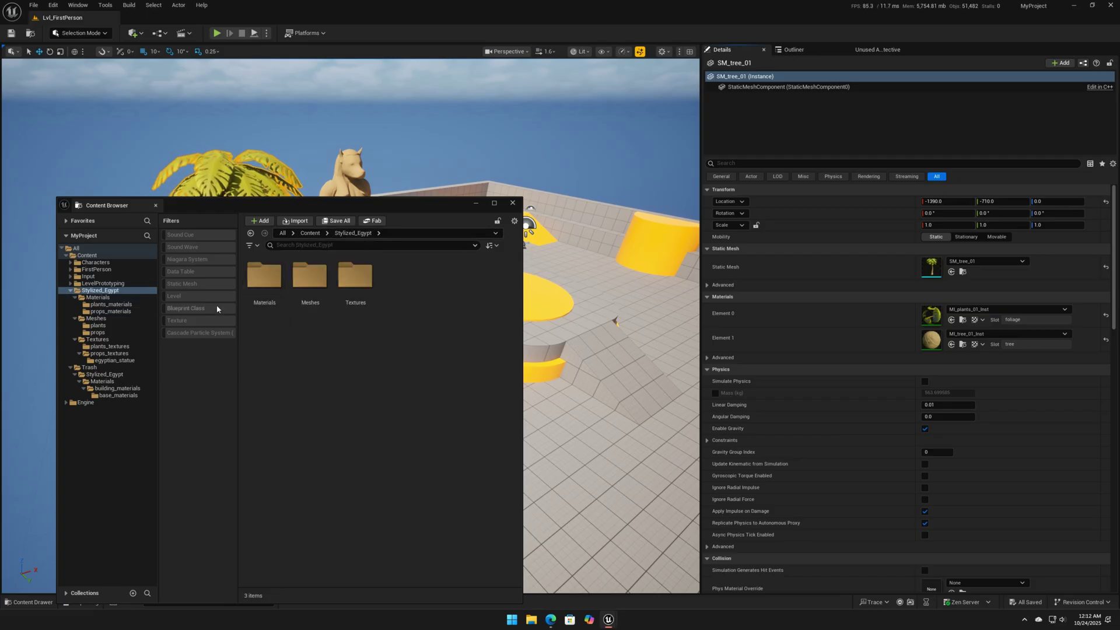
{"action": "left_click", "coordinate": [195, 286]}
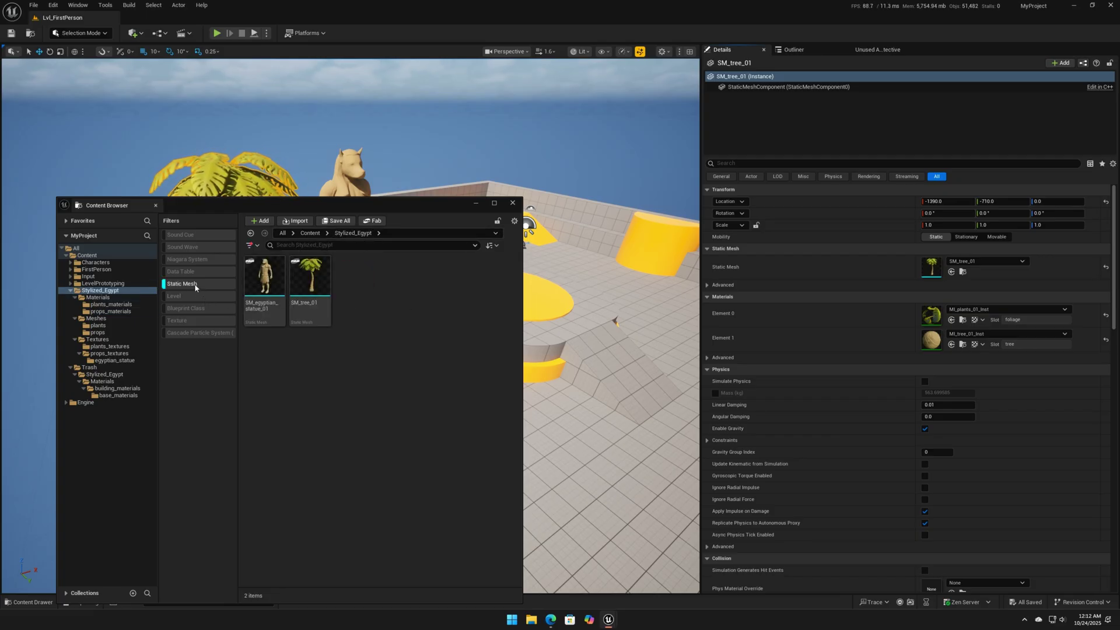